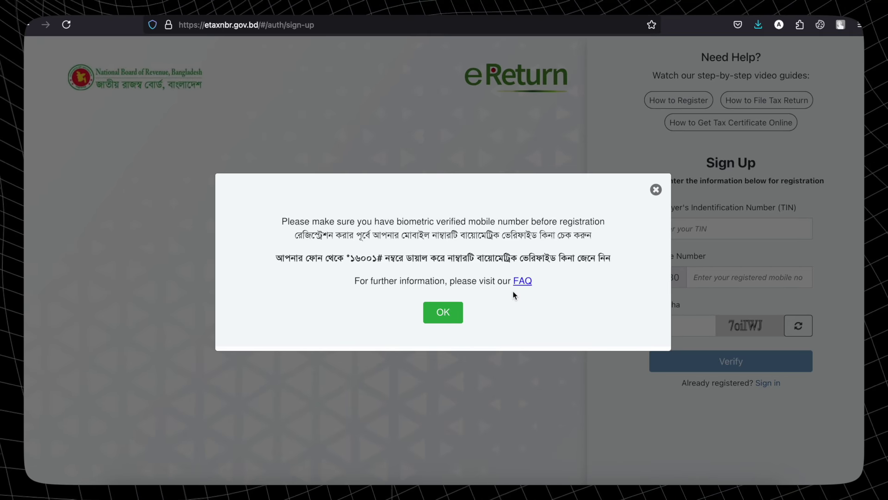
Dismiss the biometric mobile number notice and refresh the captcha on the sign-up form.
click(450, 317)
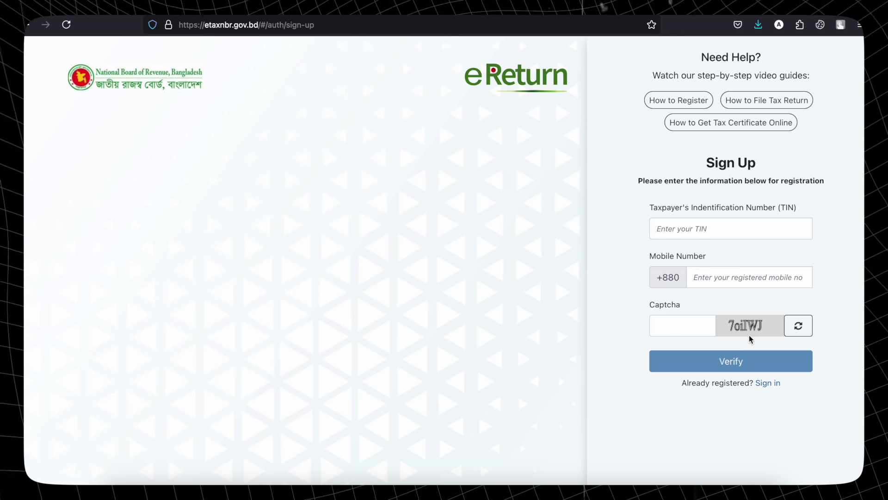
click(799, 326)
click(799, 327)
click(799, 327)
click(799, 326)
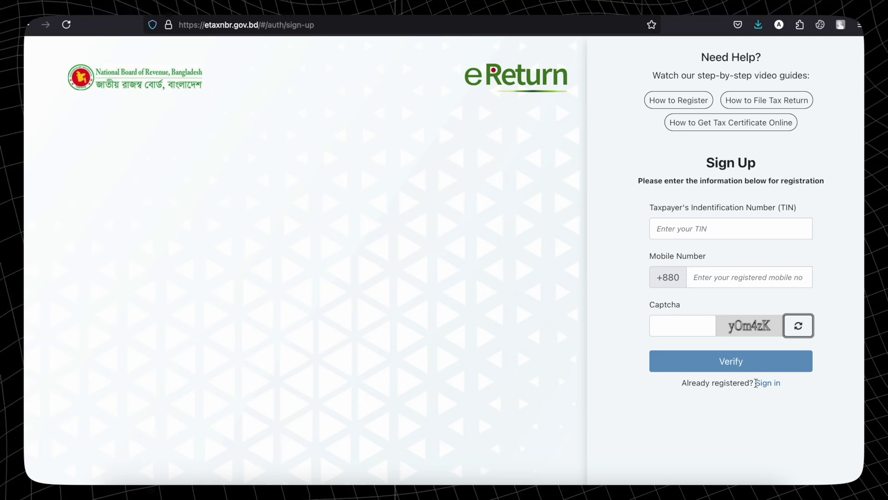
Switch to the sign-in form and sign in with the taxpayer's TIN, account password and captcha code.
click(768, 384)
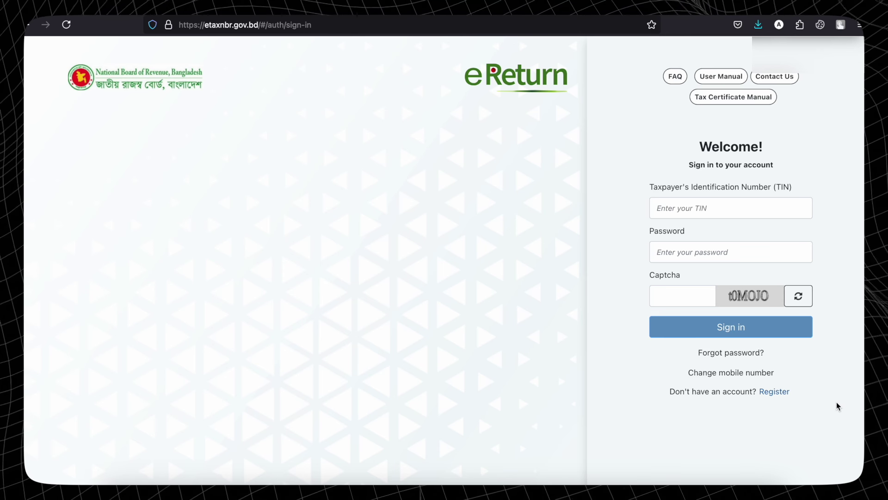
click(727, 208)
key(ctrl+v)
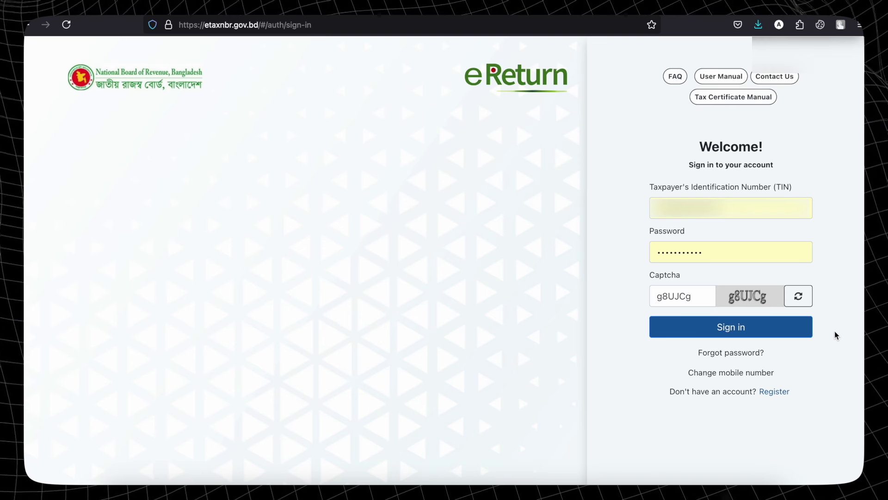
click(768, 327)
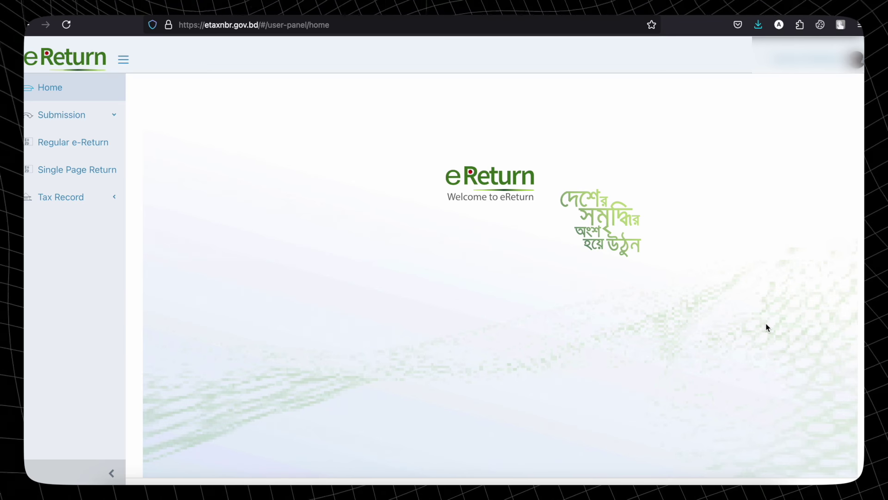
Open the Regular e-Return, review its assessment information and heads of income, and save them to continue.
click(82, 145)
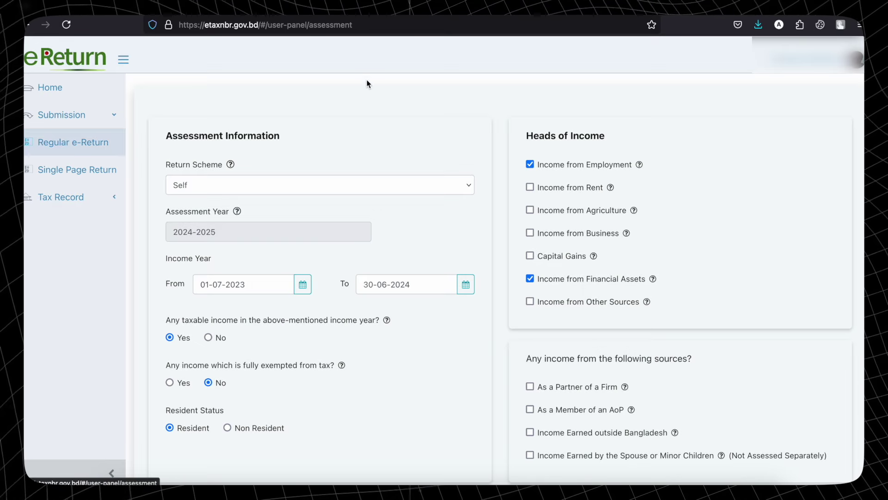
scroll(366, 122, down, 1)
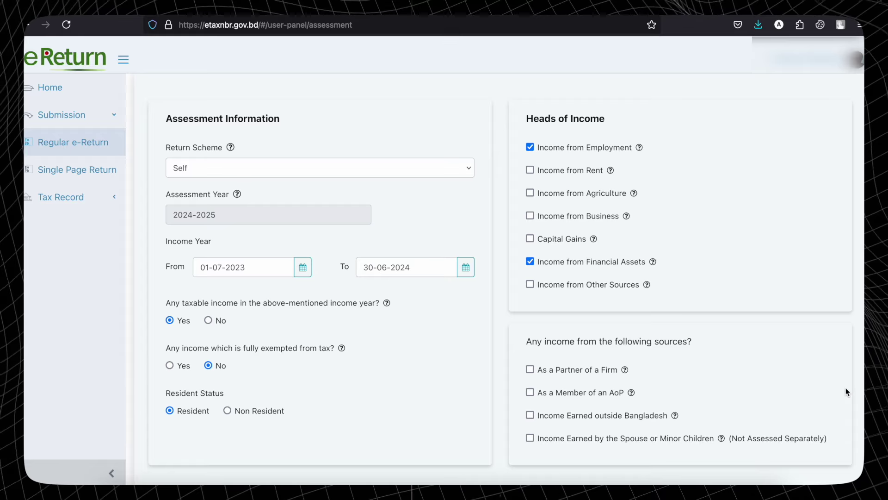
scroll(847, 391, down, 3)
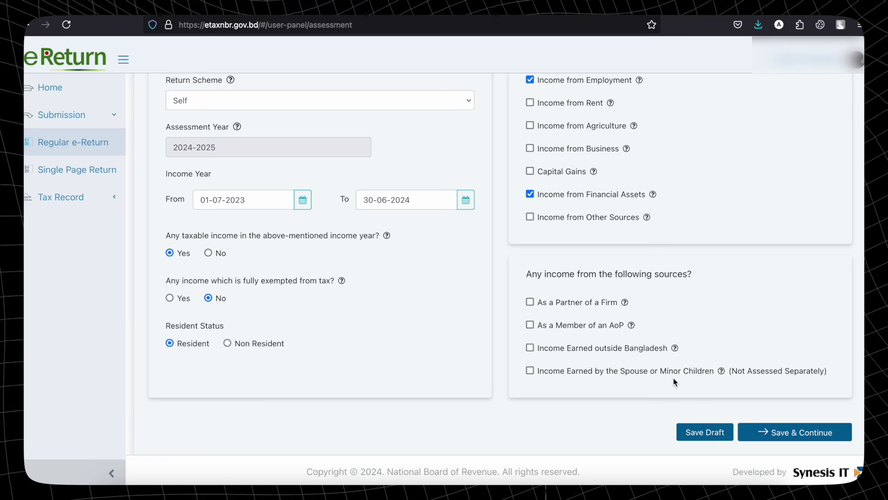
click(802, 437)
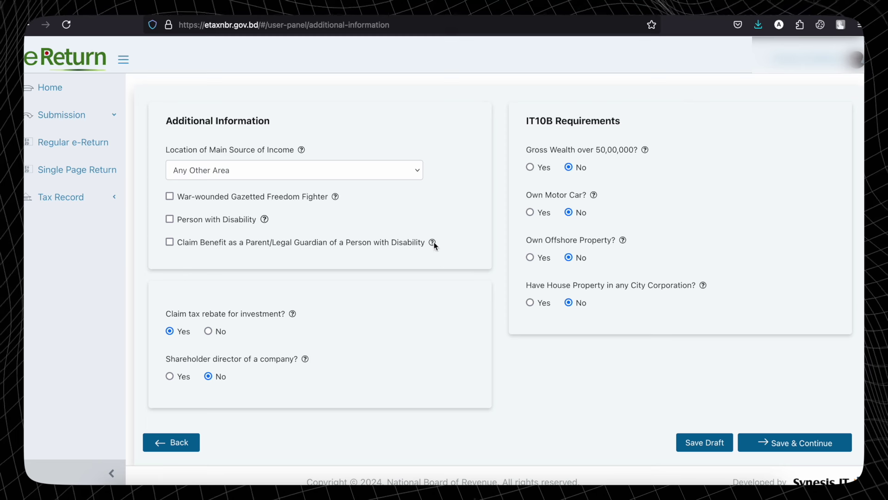
Choose Any Other Area as the location of the main source of income.
click(277, 171)
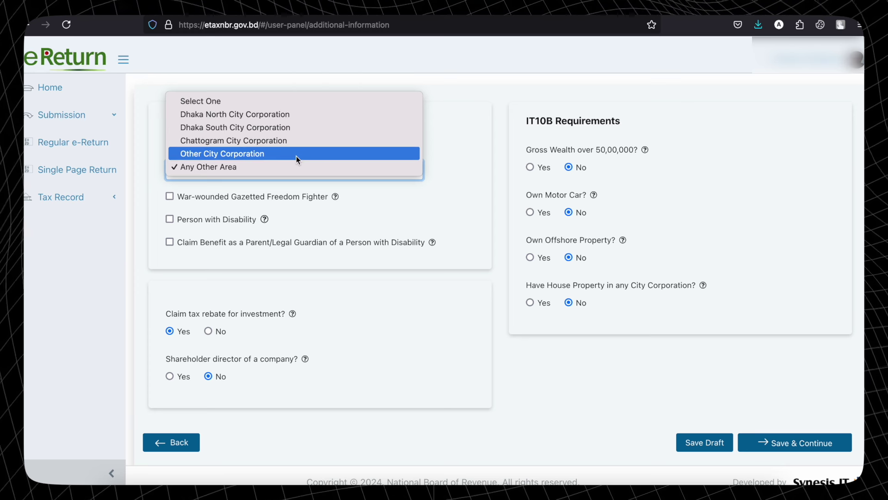
click(270, 169)
click(439, 177)
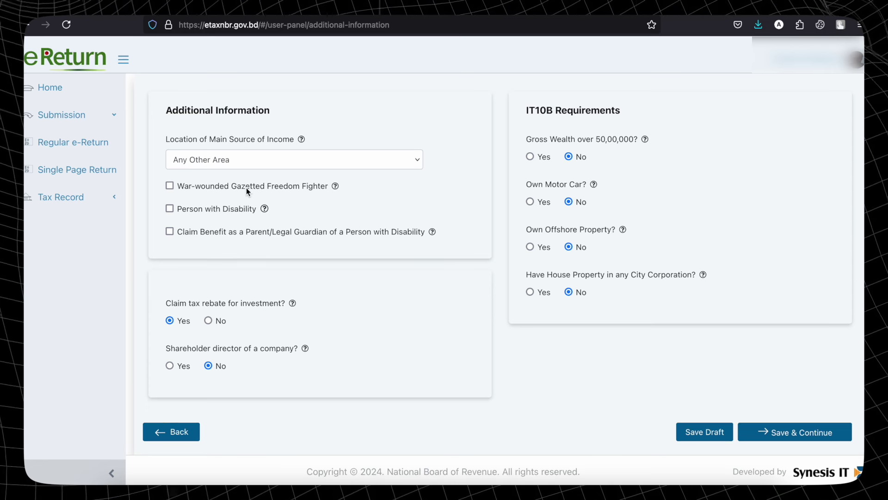
Reveal the detail fields for War-wounded Gazetted Freedom Fighter and Person with Disability, and clear both options again.
click(170, 186)
click(170, 186)
click(170, 186)
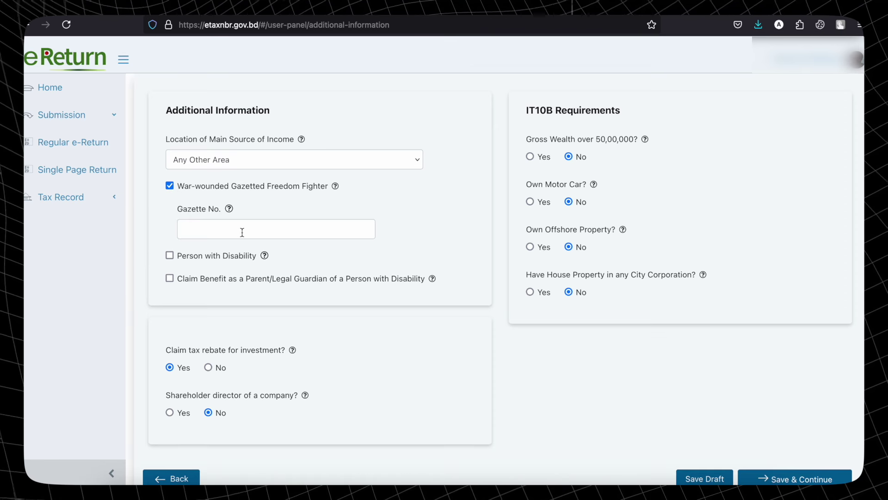
click(169, 186)
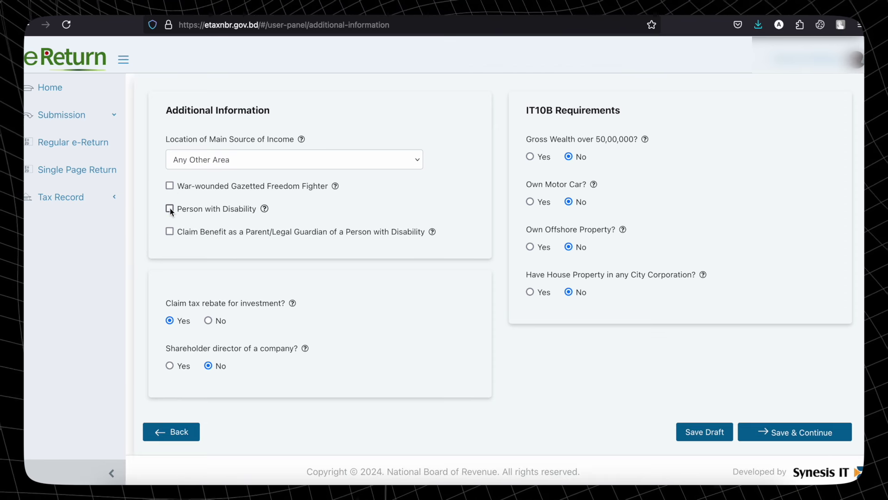
click(170, 210)
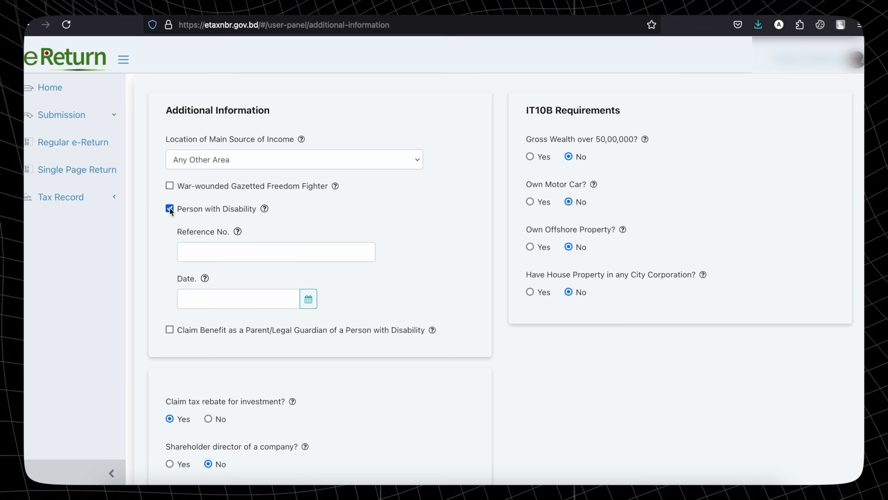
click(170, 209)
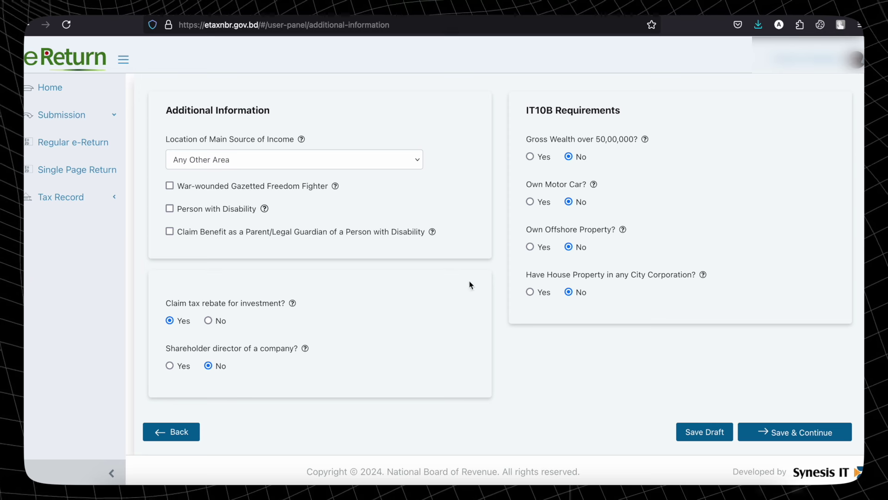
Save the additional information and IT10B requirements, and continue to the income details.
mouse_move(645, 142)
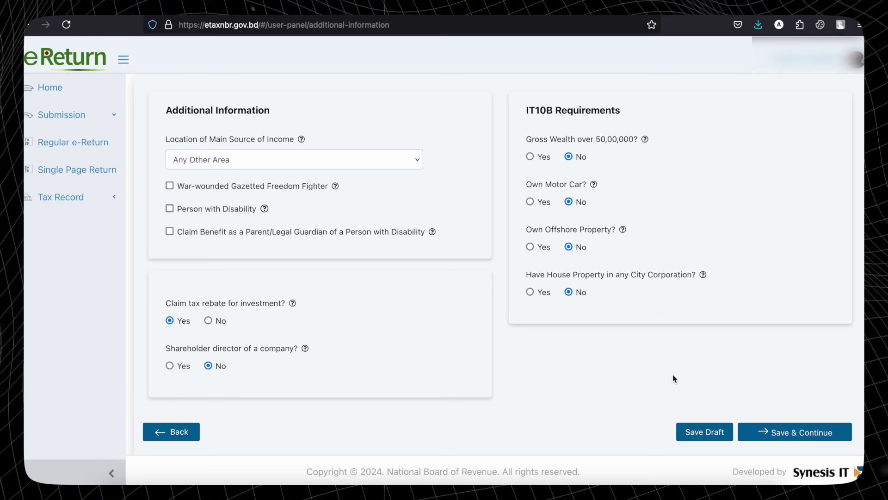
click(792, 433)
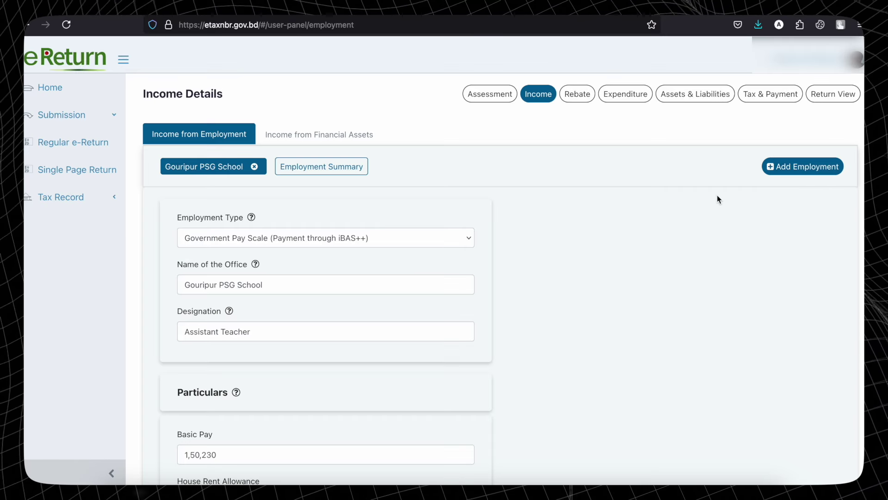
Add a second employment entry to look through its employment type options, and remove that entry again.
click(787, 171)
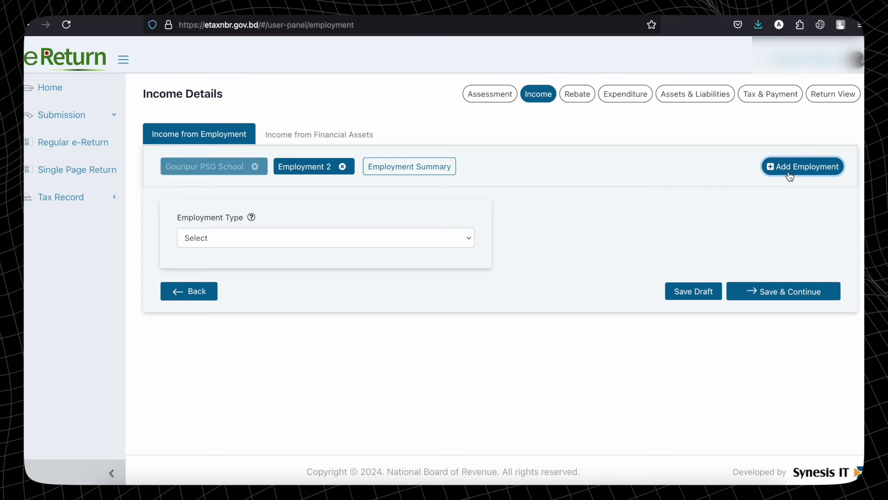
click(526, 262)
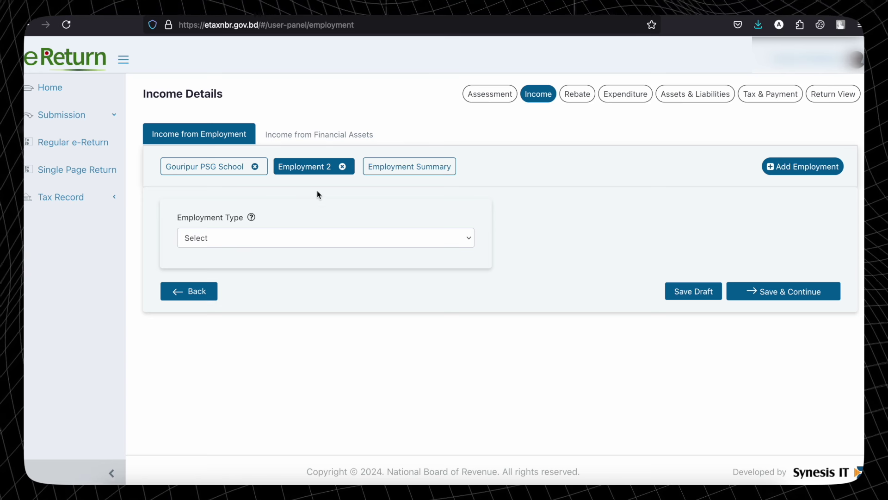
click(334, 242)
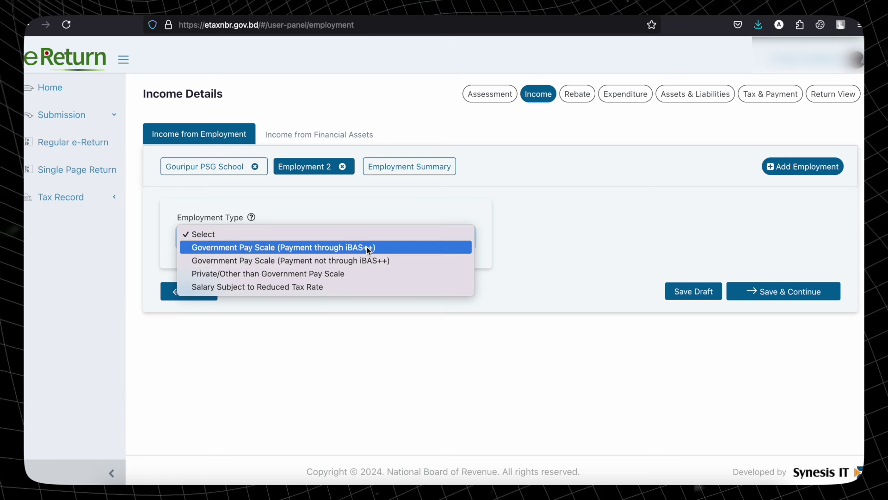
click(569, 277)
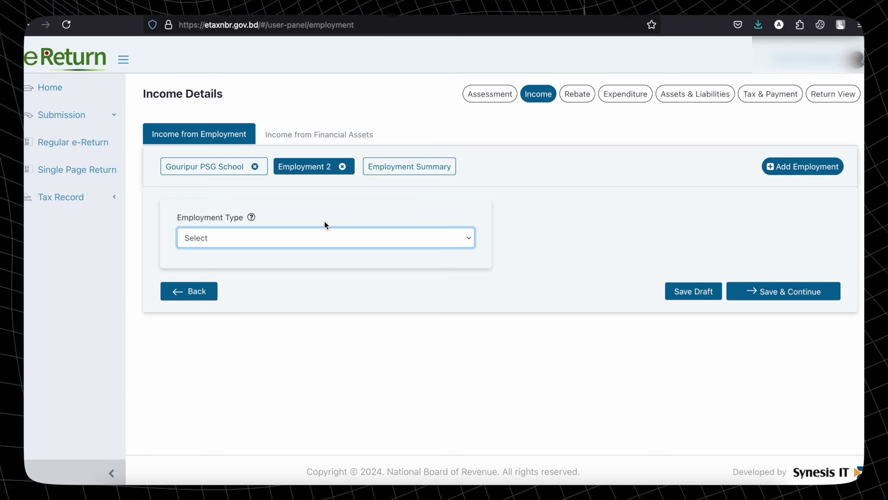
click(325, 238)
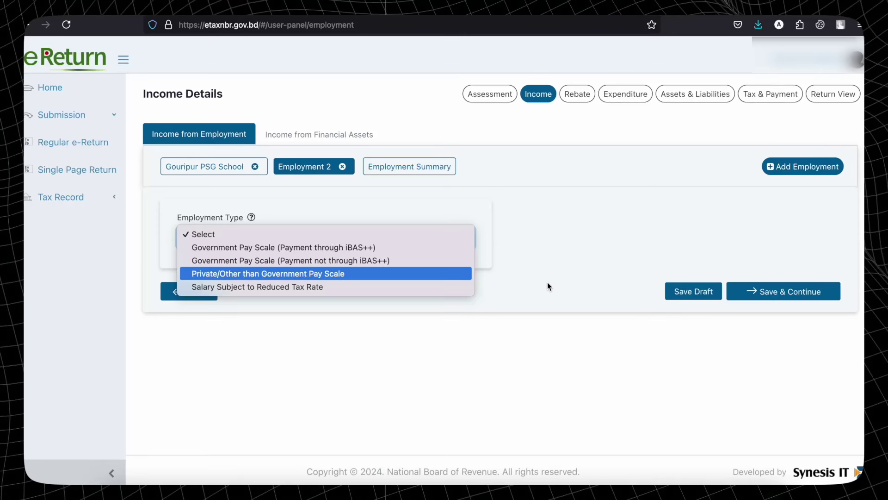
click(548, 282)
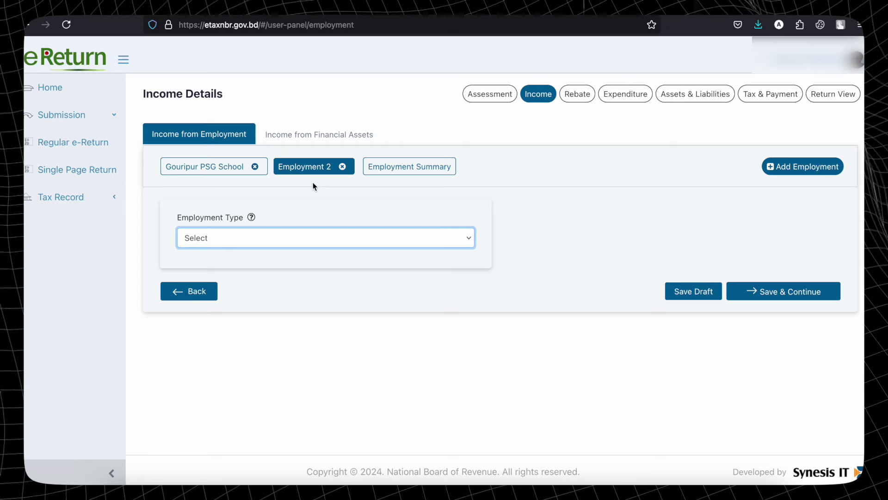
click(343, 166)
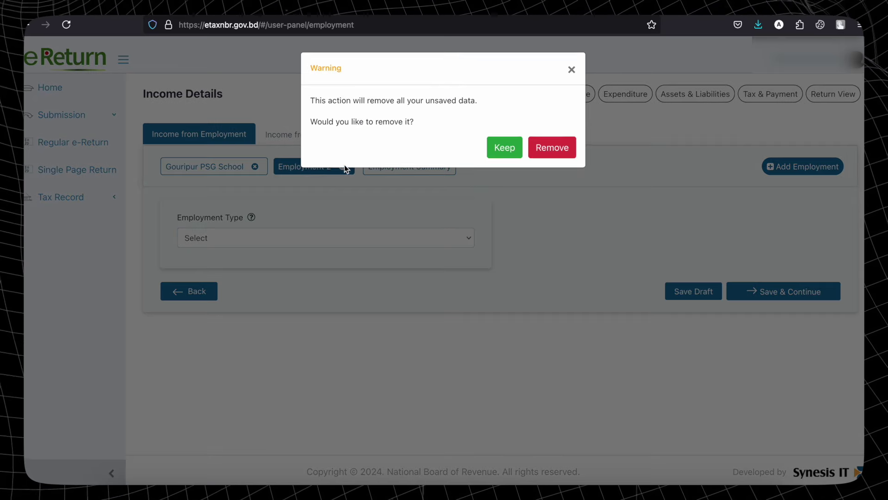
click(552, 149)
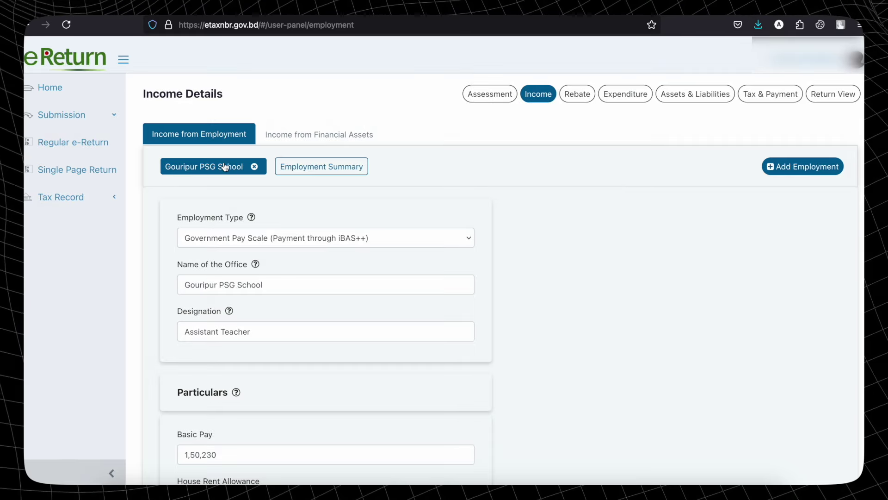
Choose Government Pay Scale (Payment through iBAS++) as the employment type for the Gouripur PSG School entry.
click(215, 168)
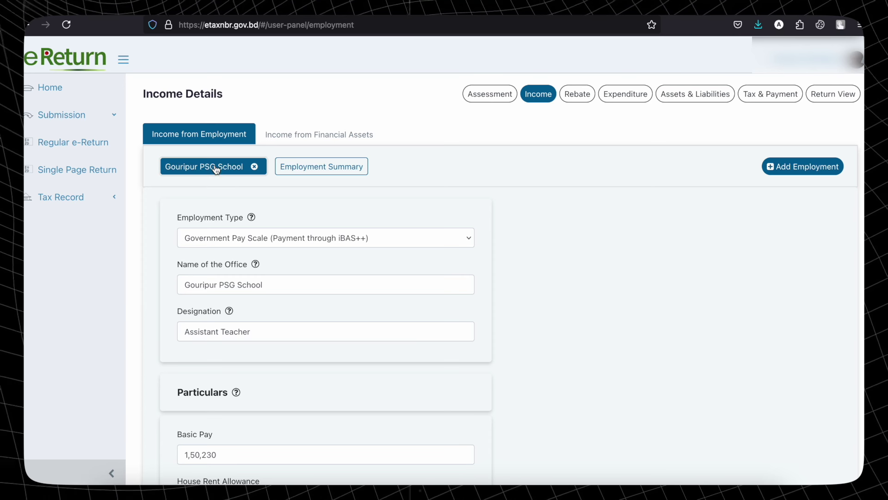
scroll(522, 219, down, 2)
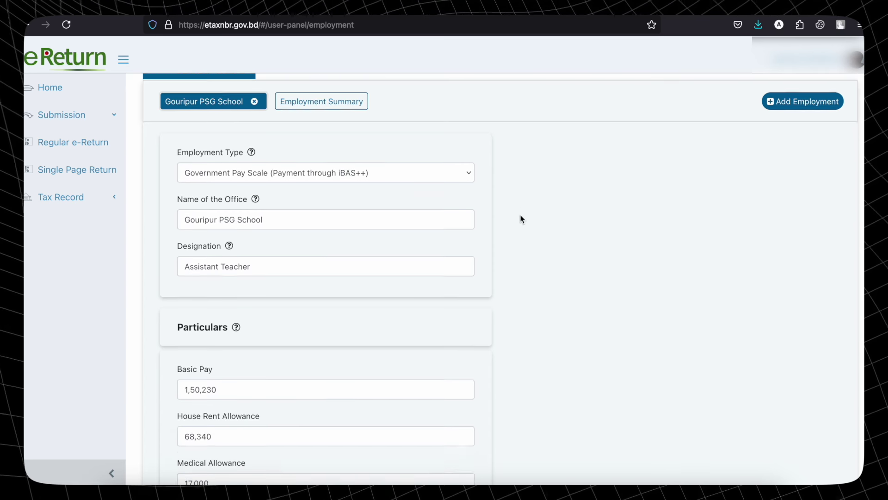
click(407, 138)
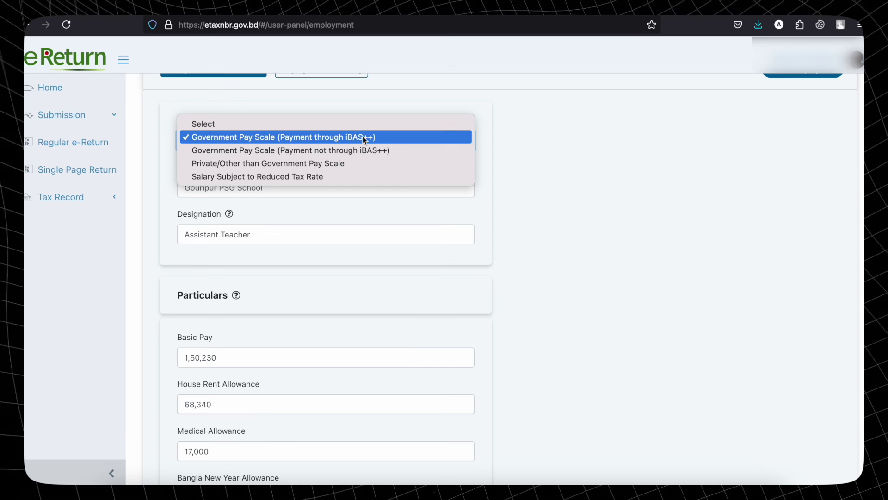
click(382, 142)
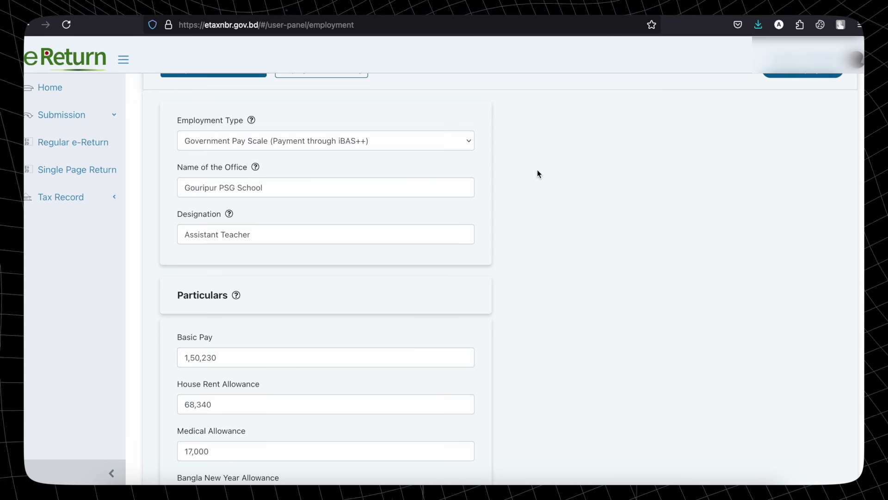
Examine the office name, designation, basic pay and allowance fields of the Gouripur PSG School employment entry.
scroll(537, 169, down, 2)
triple_click(293, 143)
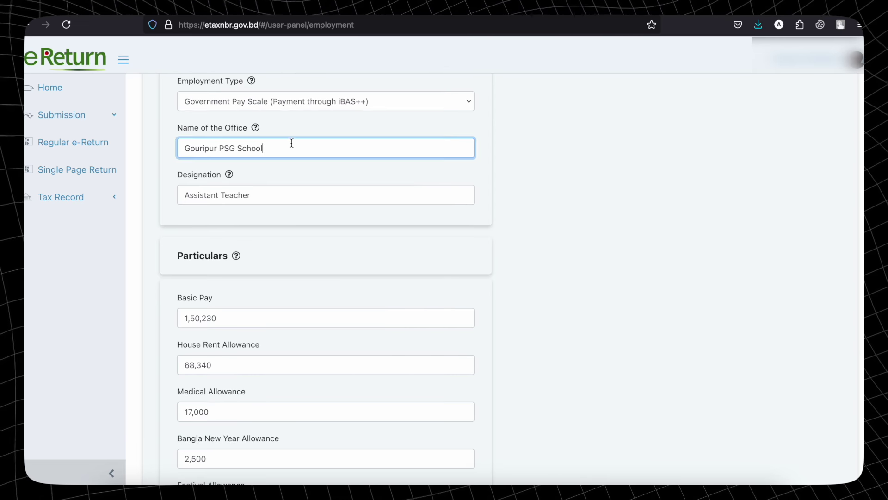
click(307, 152)
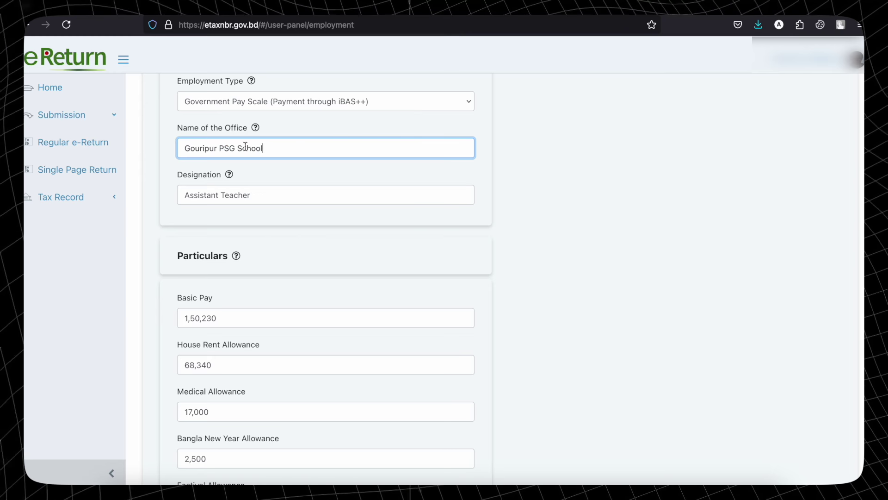
drag(266, 148, 181, 144)
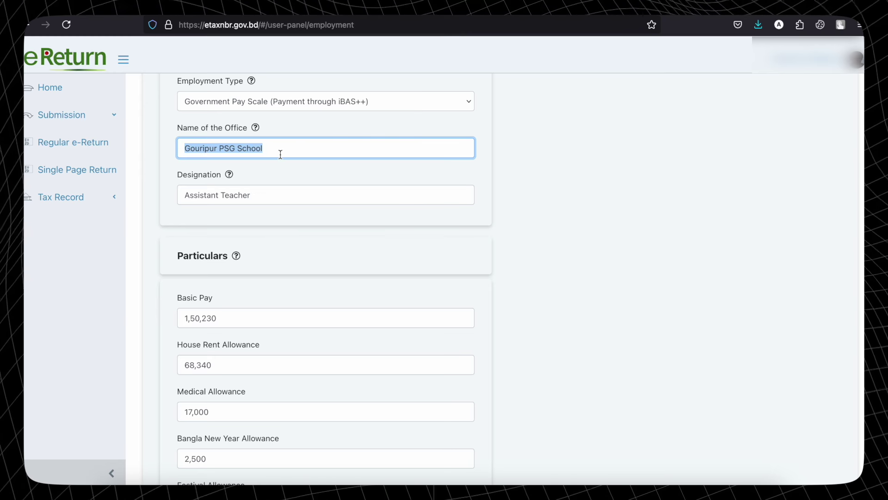
drag(268, 193, 178, 200)
click(324, 241)
scroll(324, 241, down, 5)
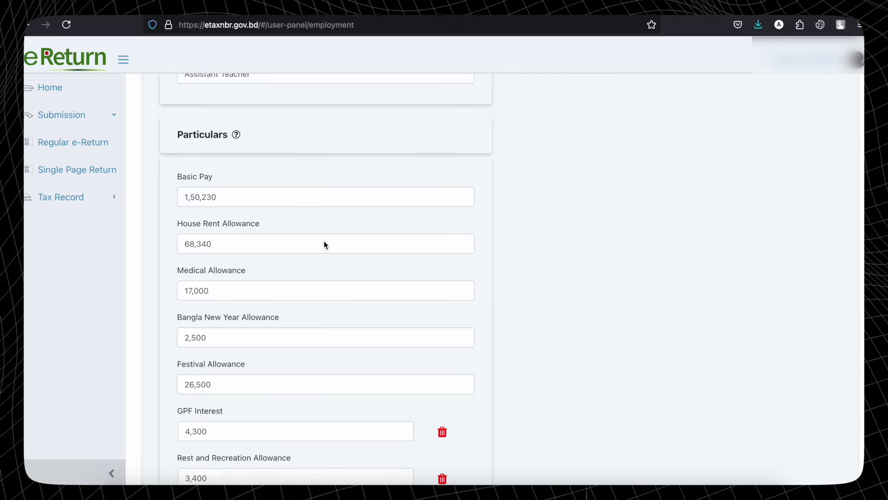
drag(235, 119, 174, 121)
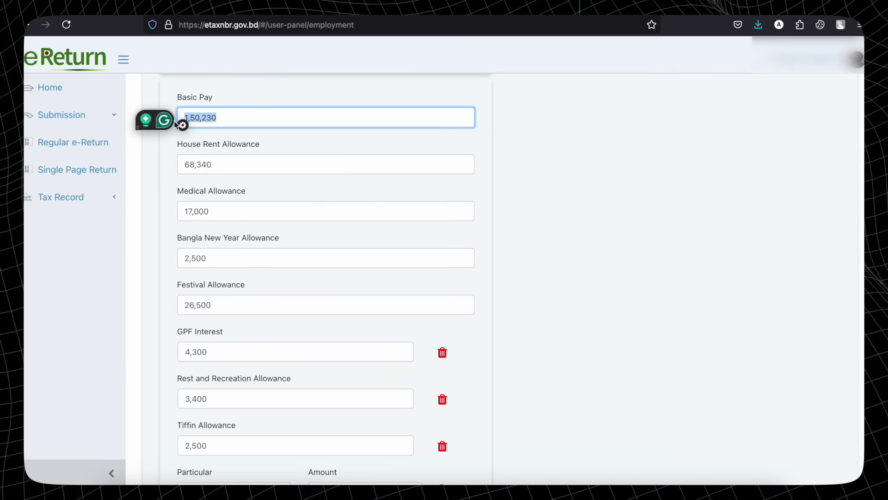
click(388, 143)
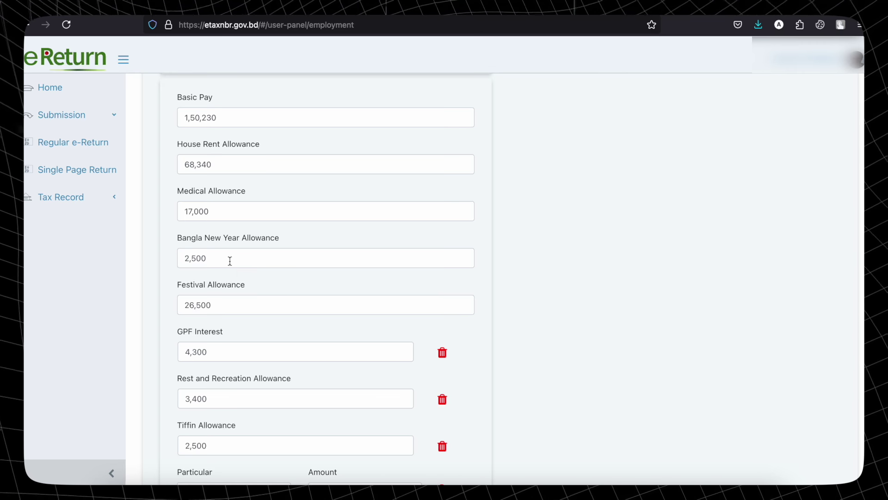
Examine the remaining allowance fields of the employment entry and the list of further allowances that can be added.
scroll(243, 307, down, 3)
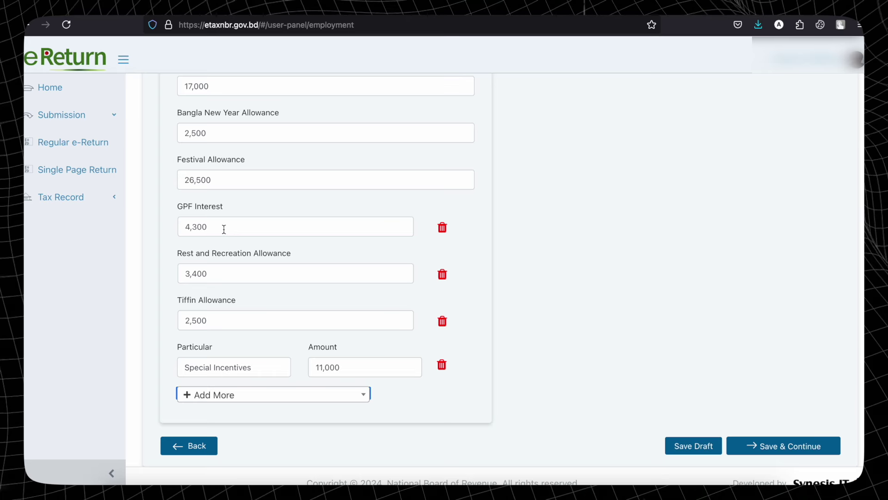
click(225, 396)
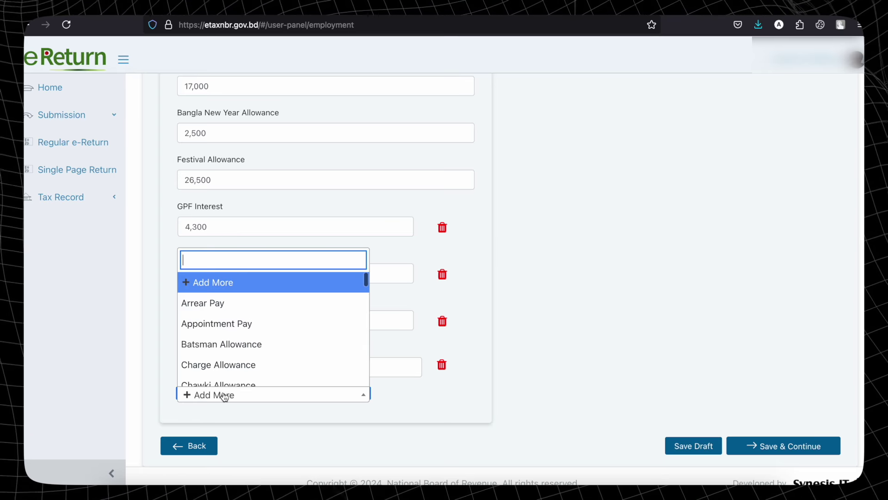
scroll(232, 351, down, 10)
scroll(222, 352, down, 5)
scroll(228, 353, up, 15)
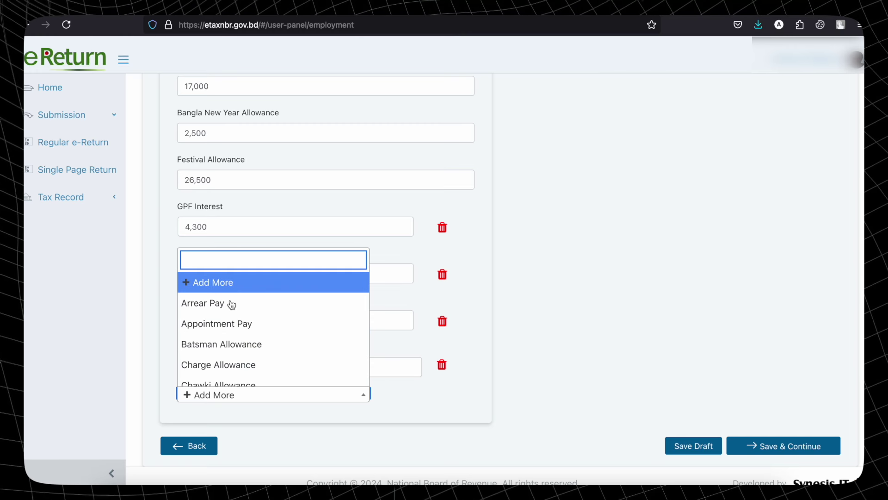
scroll(242, 338, down, 3)
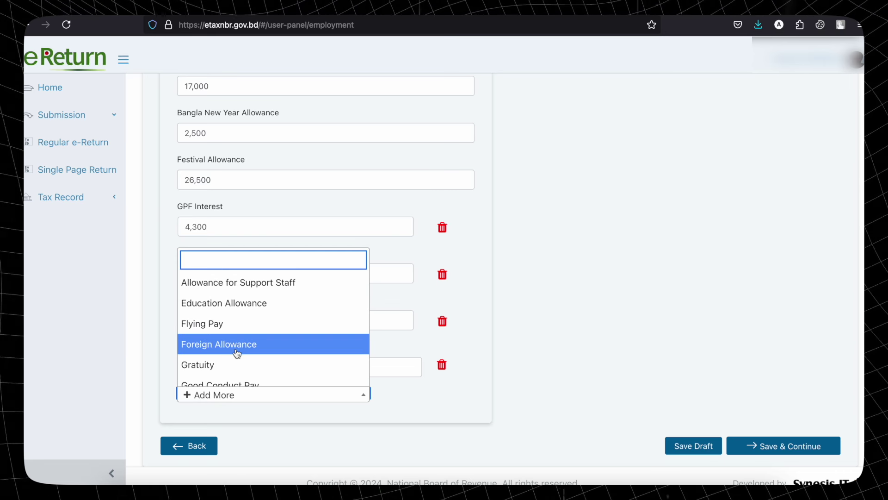
click(251, 193)
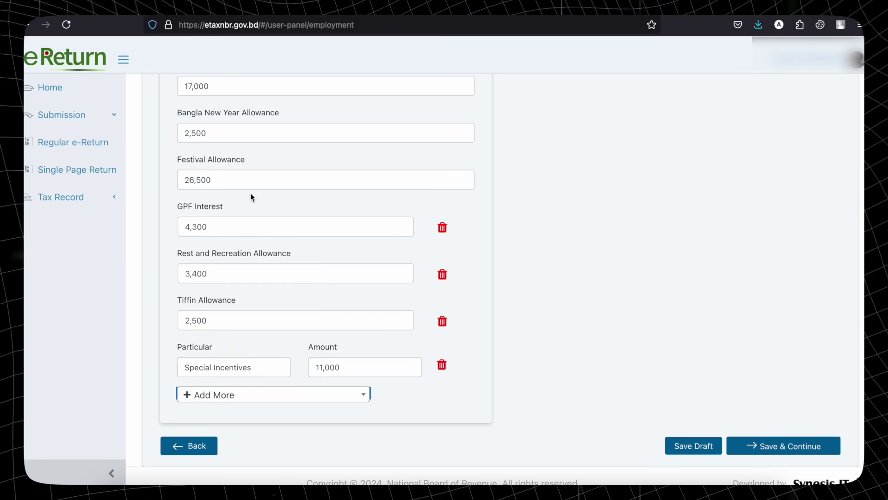
click(222, 222)
click(301, 204)
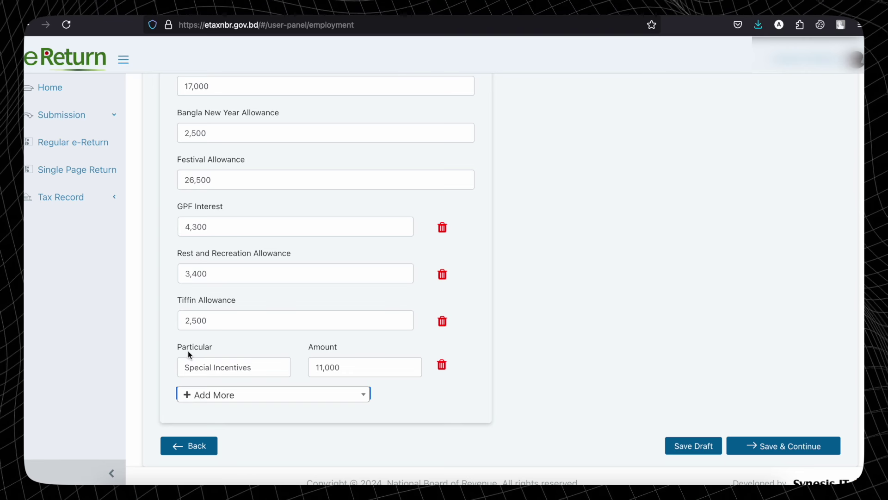
Look through the later additional allowance options, from Ration Allowance down to Uniform Allowance, without adding one.
scroll(345, 347, down, 1)
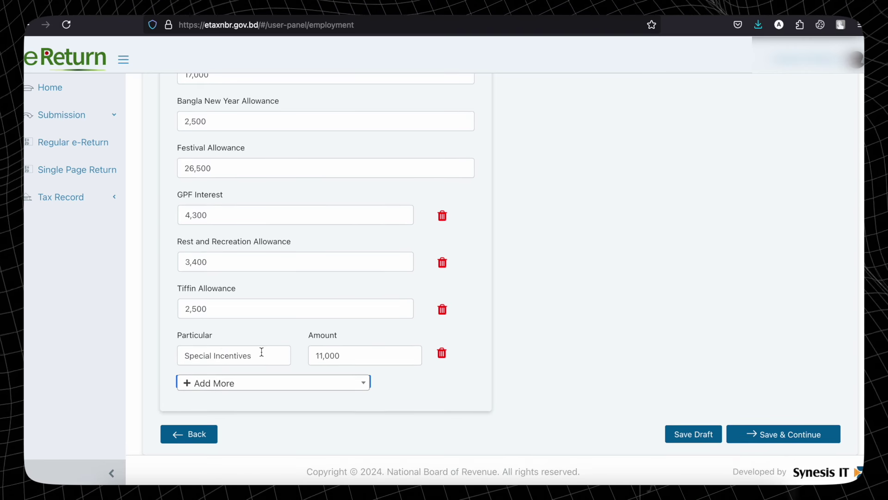
click(273, 383)
scroll(275, 342, down, 5)
scroll(277, 342, down, 8)
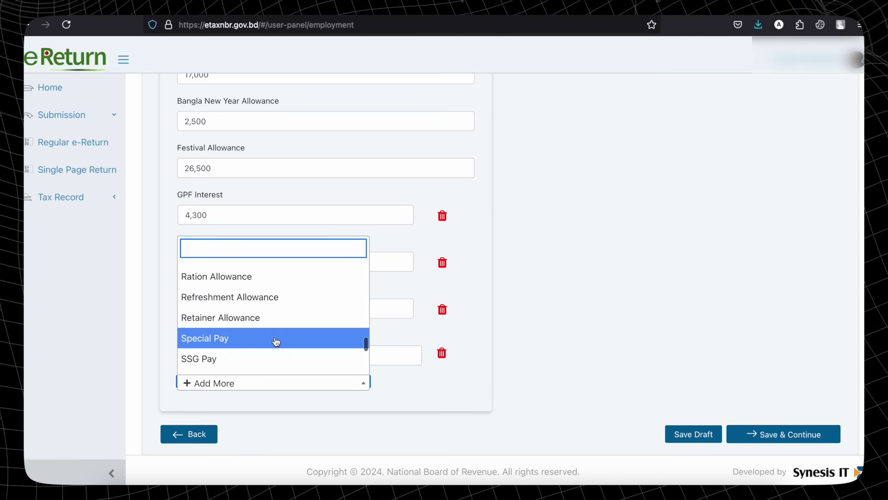
scroll(276, 341, down, 5)
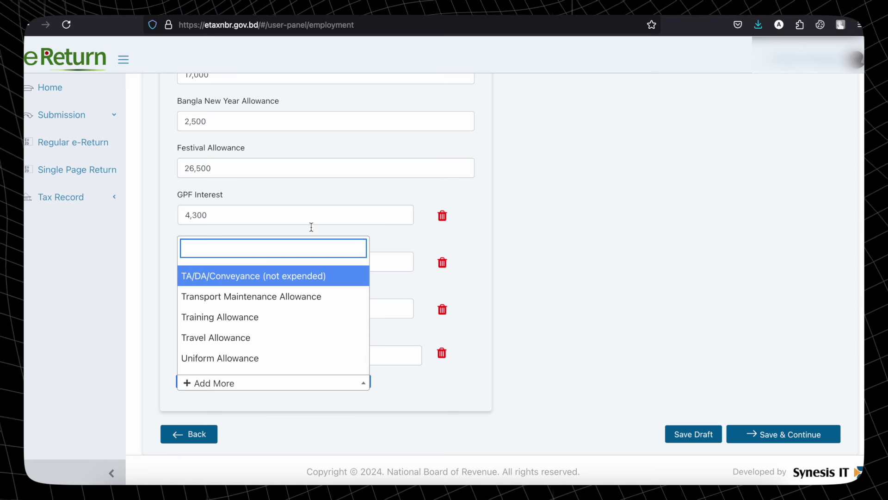
click(459, 332)
click(277, 385)
scroll(278, 333, down, 10)
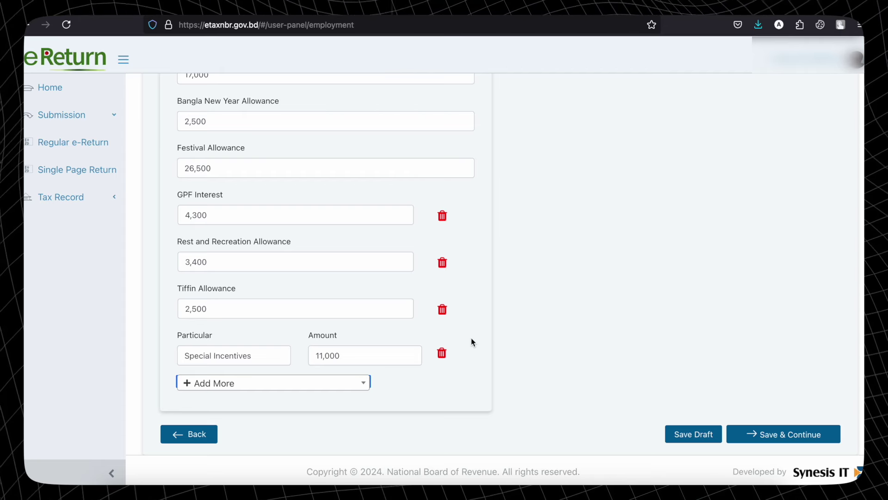
Save the employment income details and continue to the income from financial assets.
scroll(471, 342, up, 15)
scroll(471, 342, down, 15)
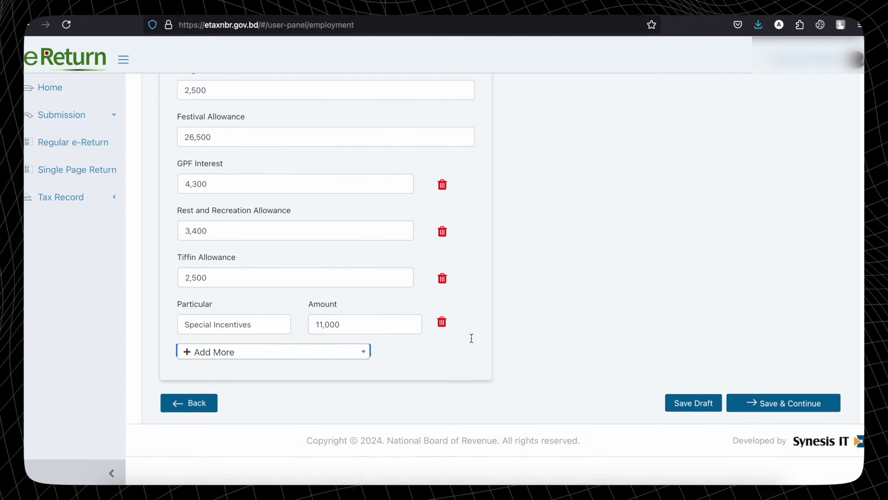
click(771, 438)
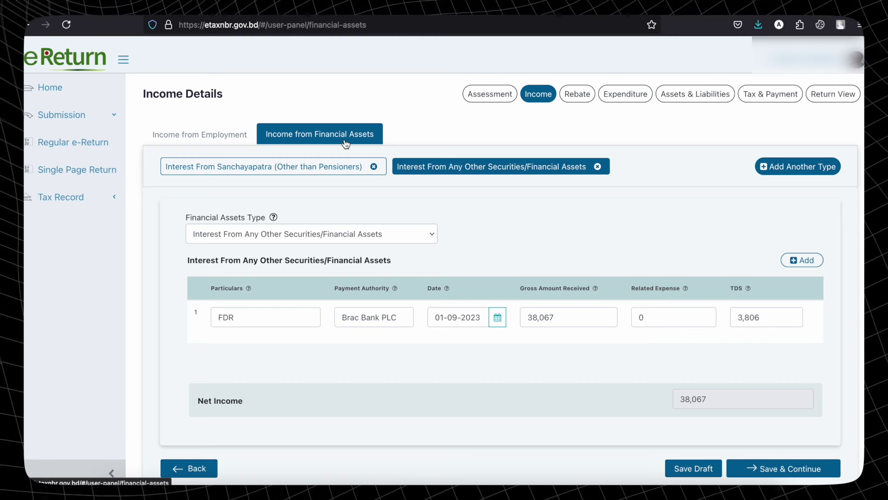
View the Sanchayapatra (Other than Pensioners) entry and compare it with the Any Other Securities/Financial Assets entry.
click(317, 167)
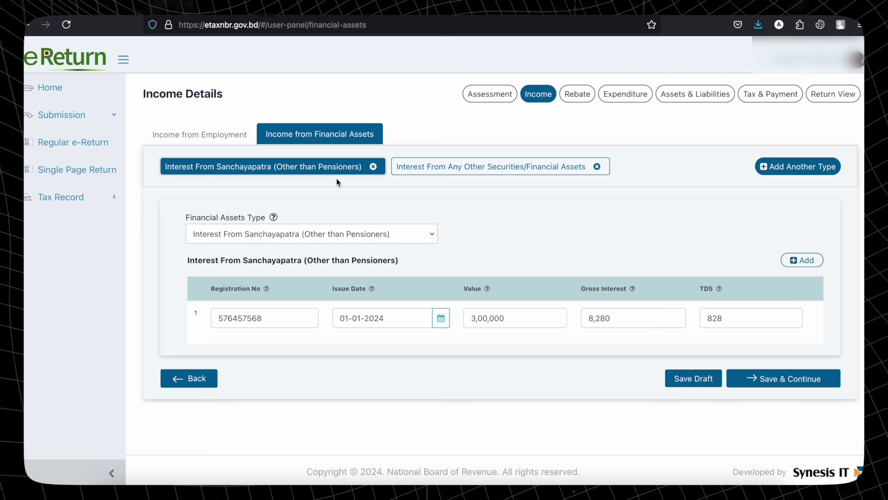
click(463, 175)
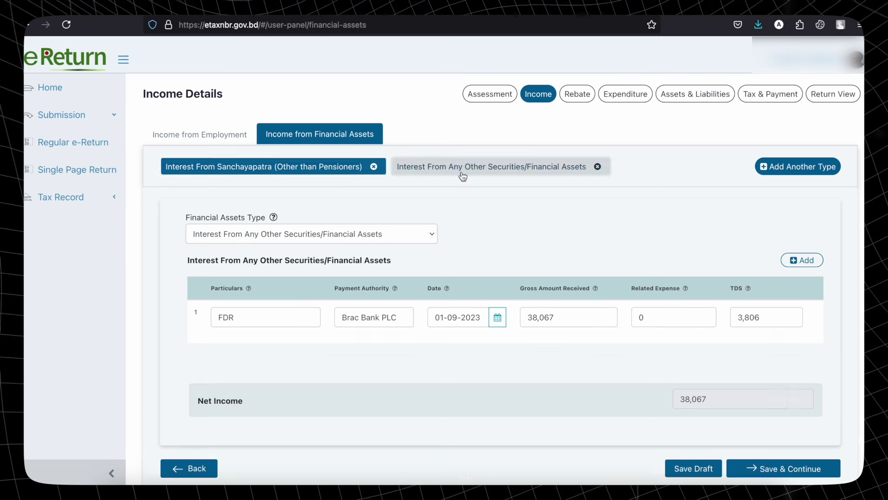
click(327, 167)
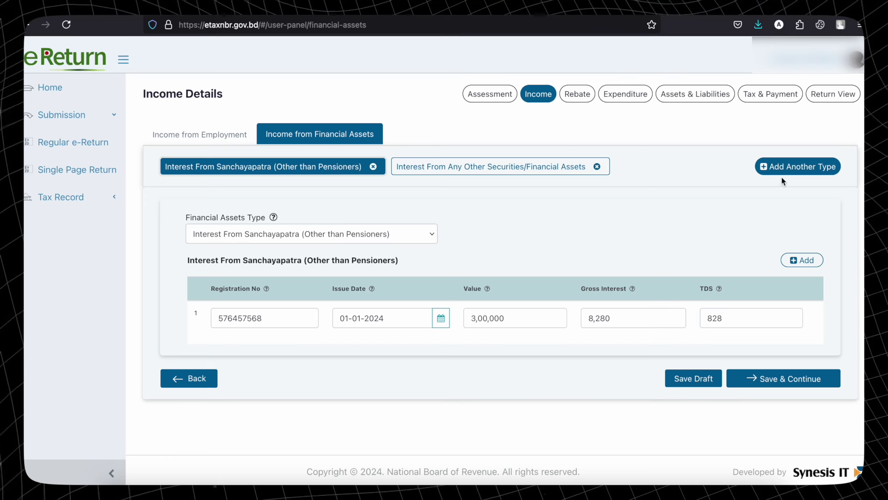
Add an empty financial assets entry and remove it again.
click(792, 170)
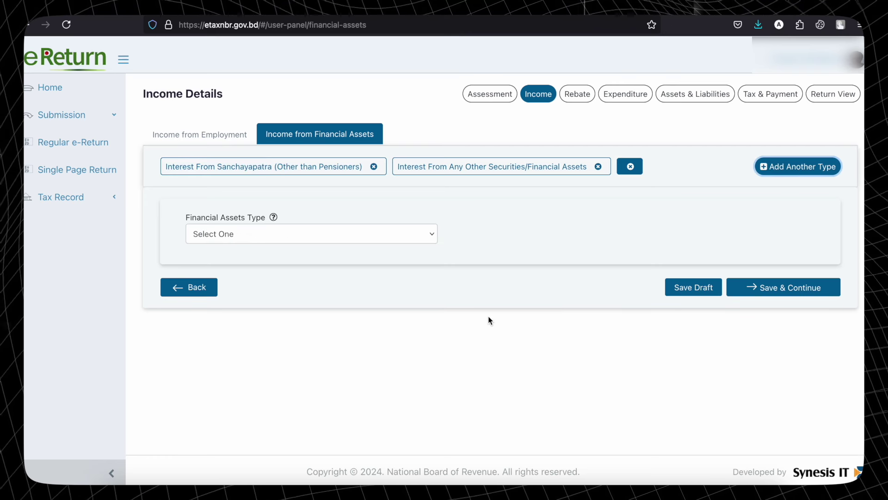
click(632, 167)
click(551, 147)
Look through the financial assets type options for both existing interest entries, keeping their selected types.
click(351, 236)
key(Up)
key(Up)
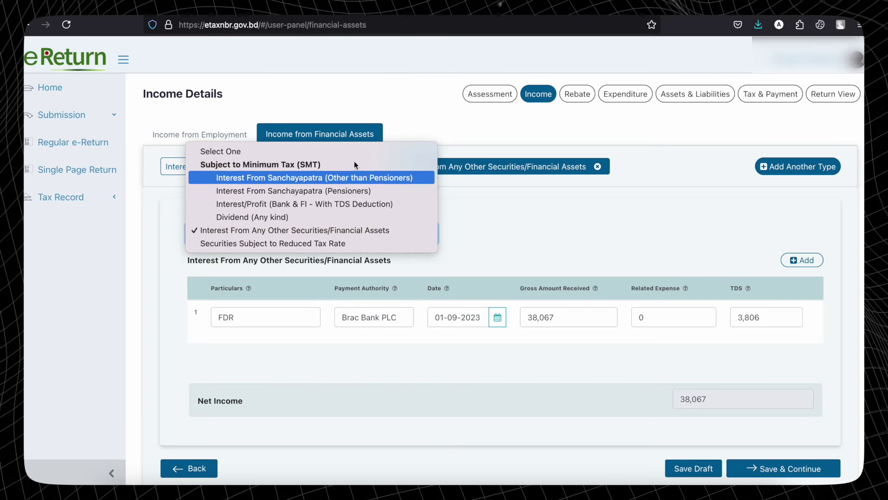
click(490, 228)
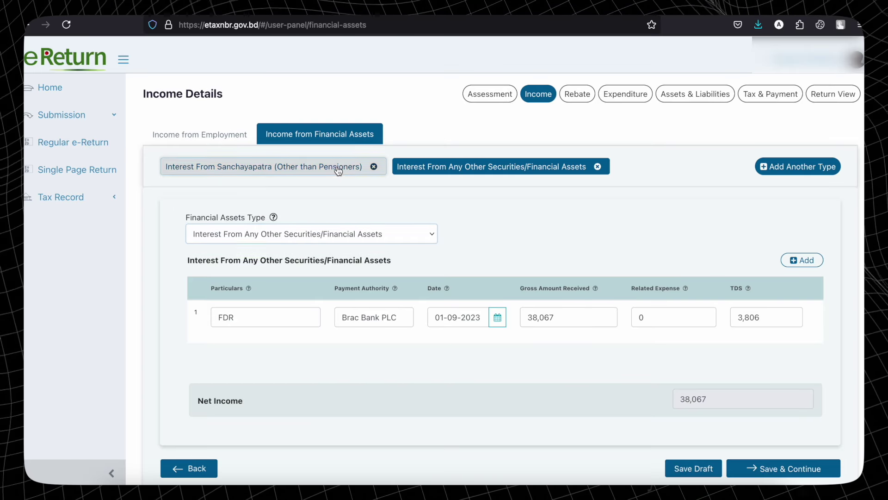
click(335, 167)
click(395, 232)
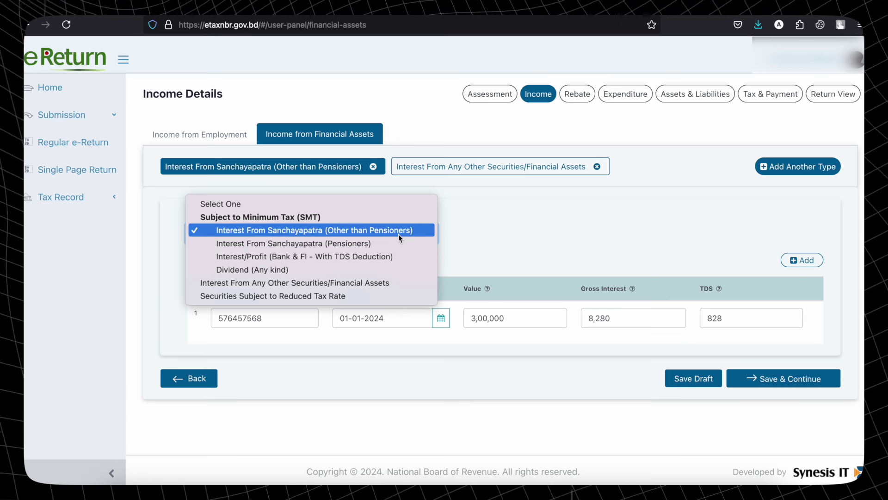
click(507, 211)
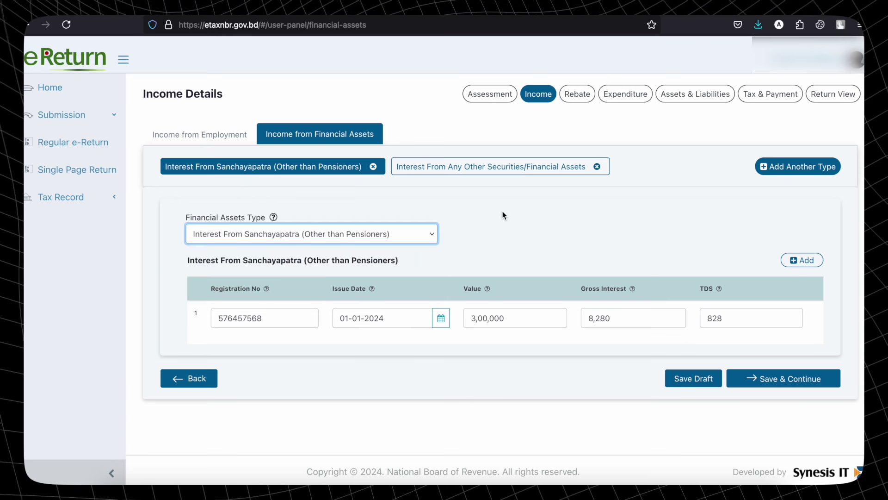
Examine the registration number, issue date, value, gross interest and TDS fields of the Sanchayapatra interest entry.
double_click(278, 318)
click(312, 351)
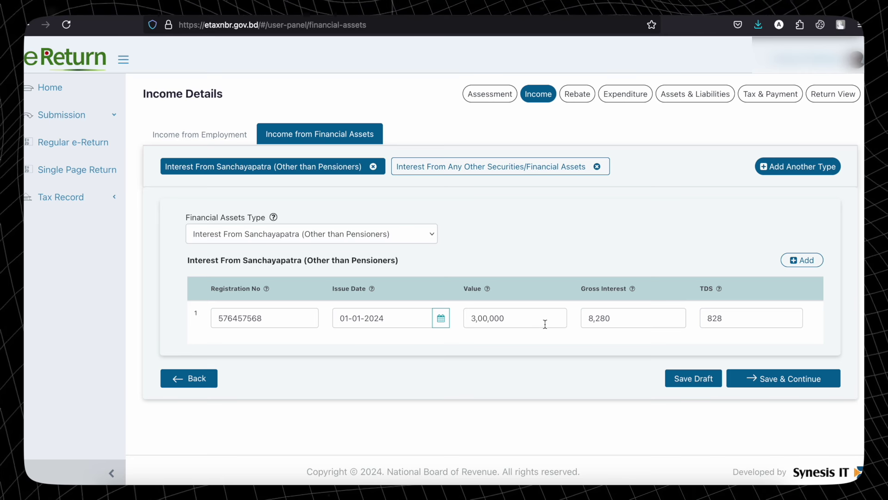
drag(623, 318, 568, 320)
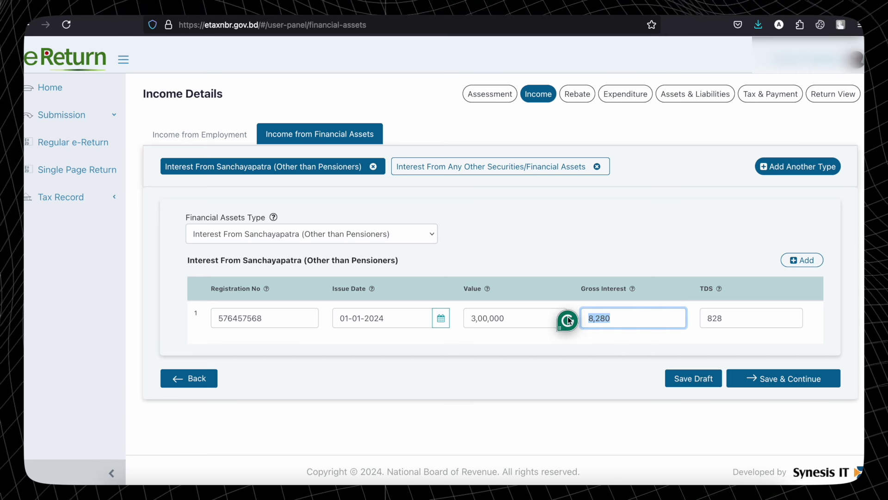
click(658, 339)
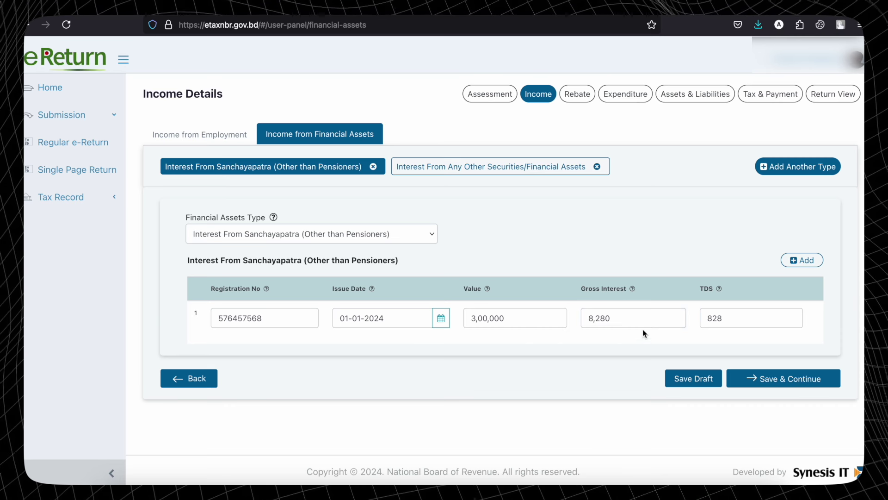
drag(623, 317, 568, 319)
click(642, 352)
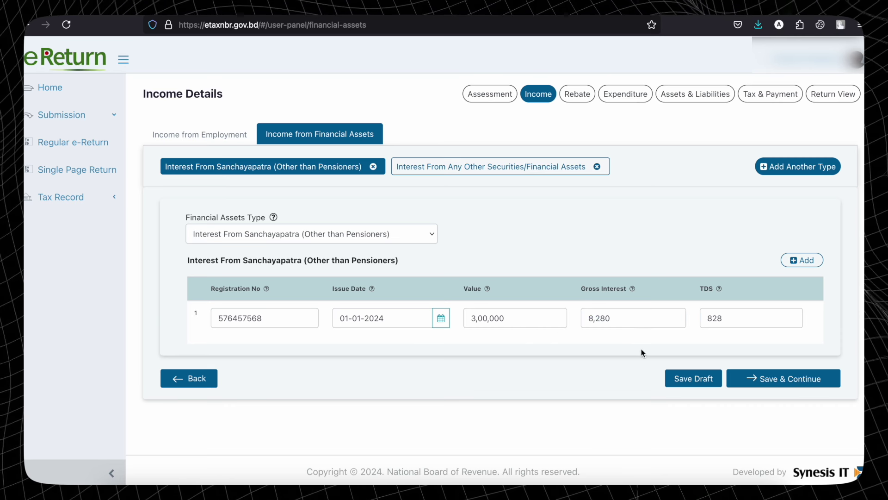
drag(734, 316, 700, 319)
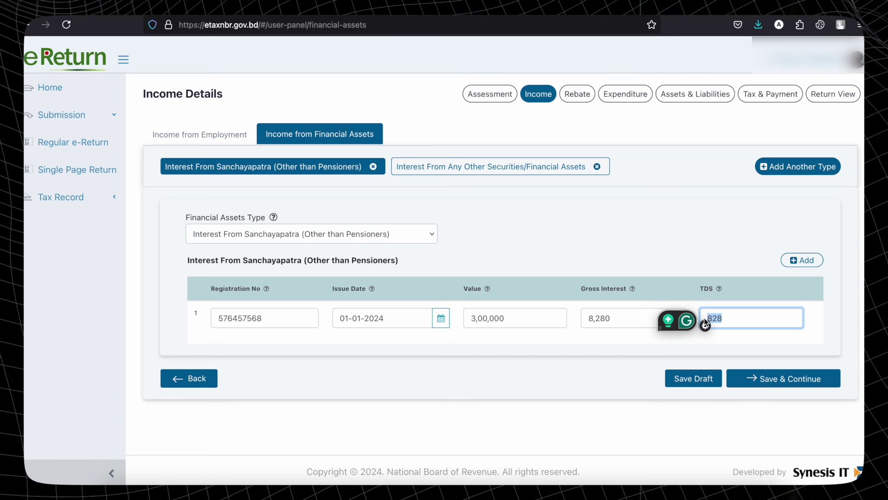
click(733, 323)
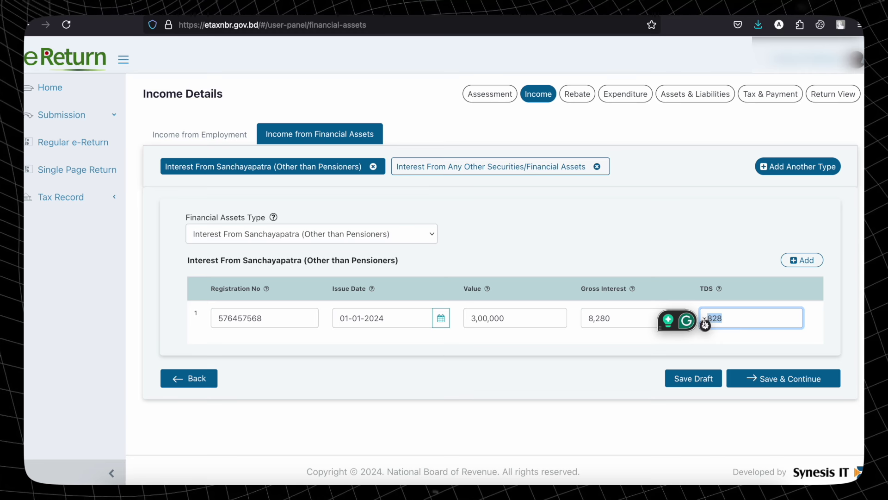
click(621, 343)
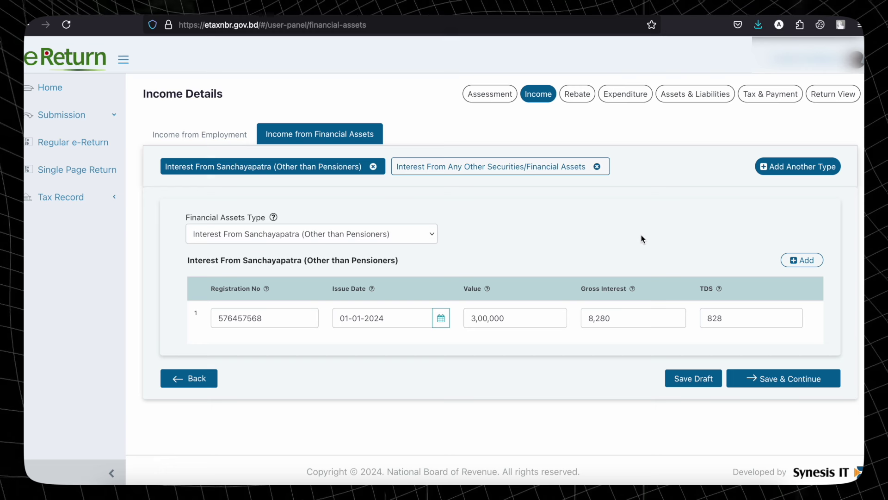
Add an Interest/Profit (Bank & FI - With TDS Deduction) entry to look over its fields, and remove that entry again.
click(805, 168)
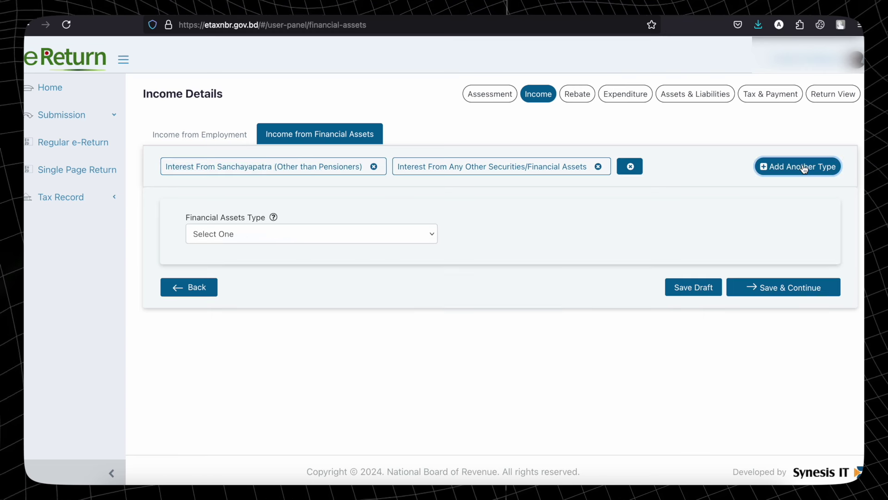
click(388, 233)
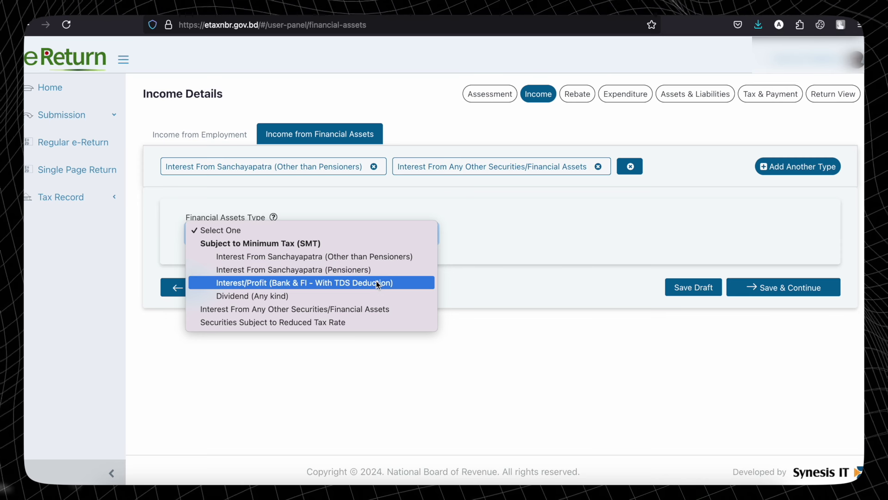
click(343, 284)
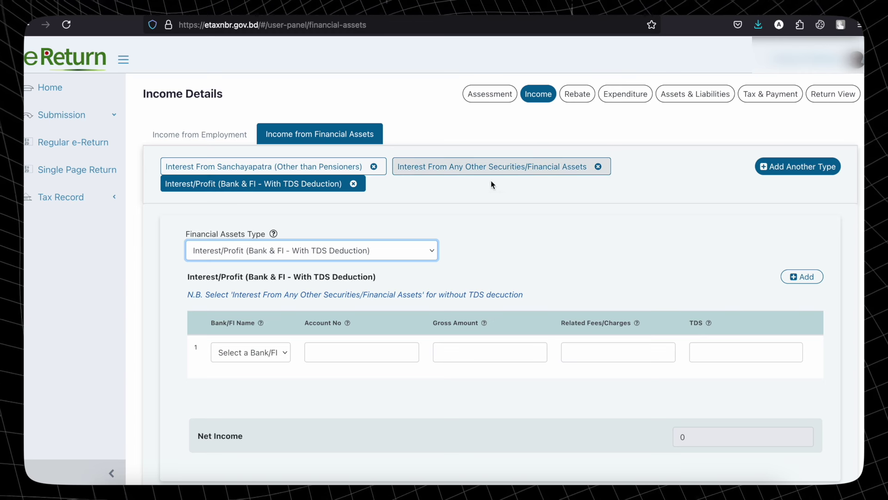
click(267, 355)
click(360, 382)
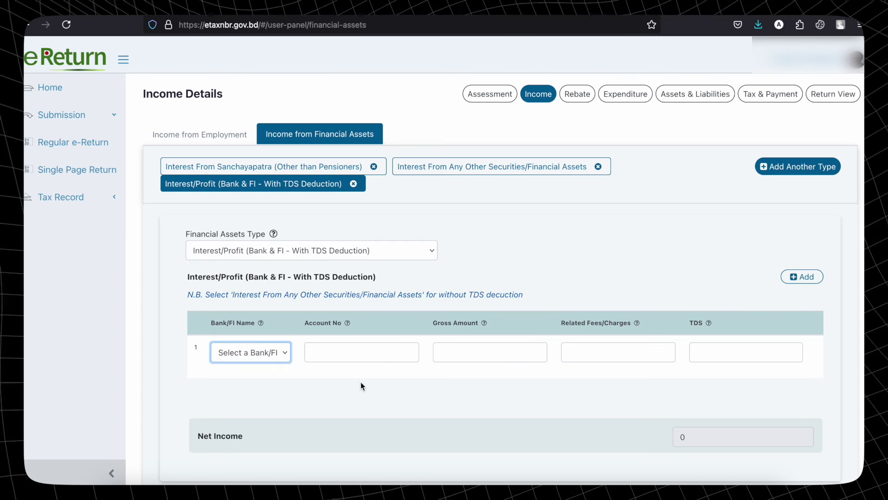
click(374, 347)
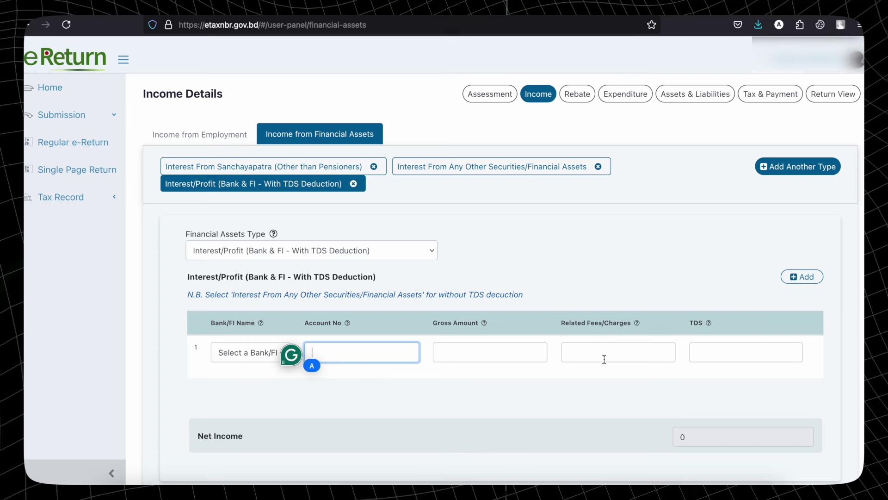
click(586, 355)
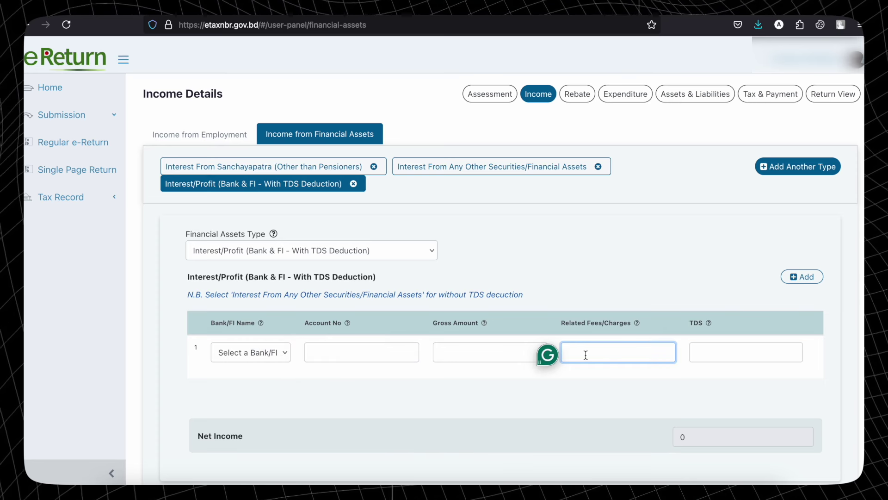
click(353, 184)
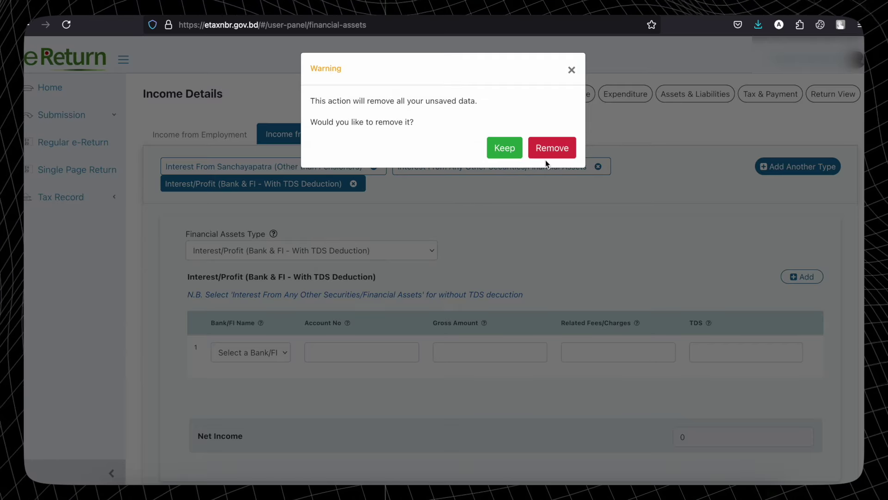
click(547, 153)
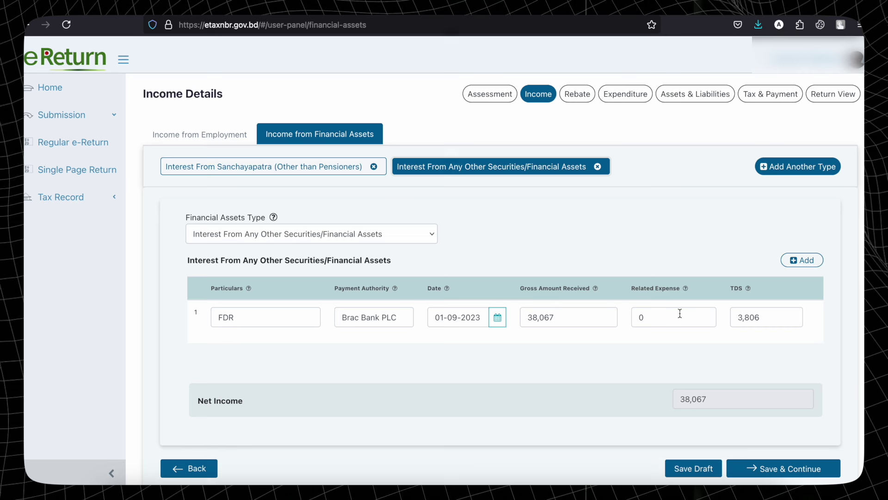
Examine the particulars, payment authority, gross amount received, related expense and TDS fields of the FDR interest entry.
drag(275, 318, 180, 310)
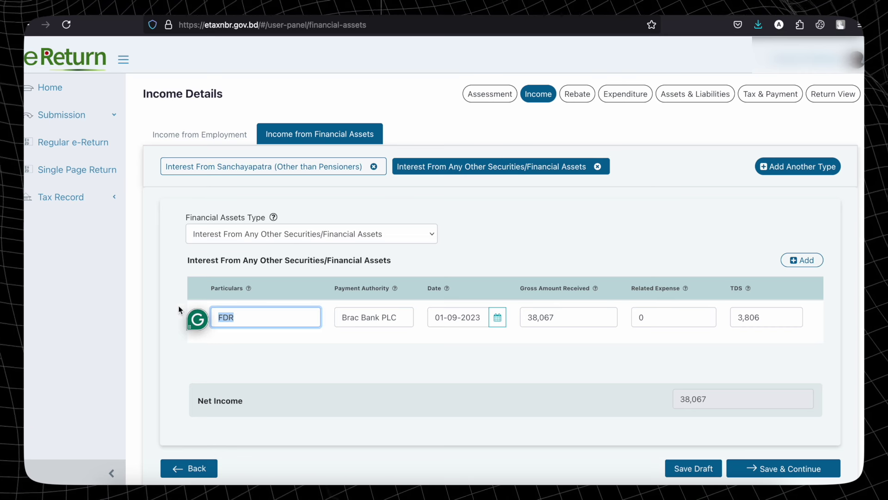
drag(399, 319, 342, 318)
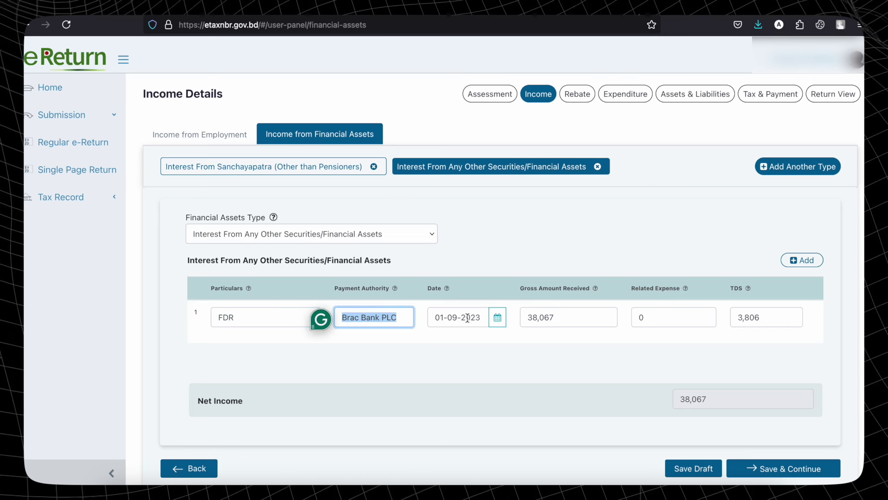
drag(579, 317, 515, 317)
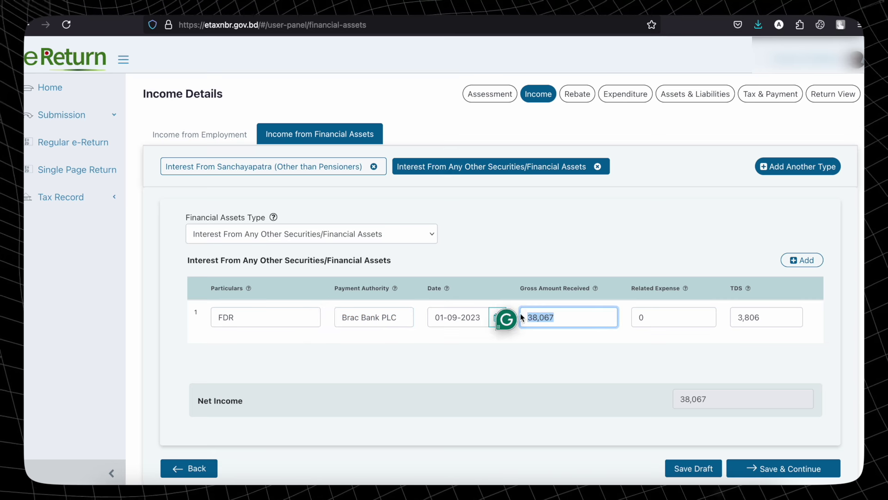
click(587, 340)
drag(668, 318, 626, 316)
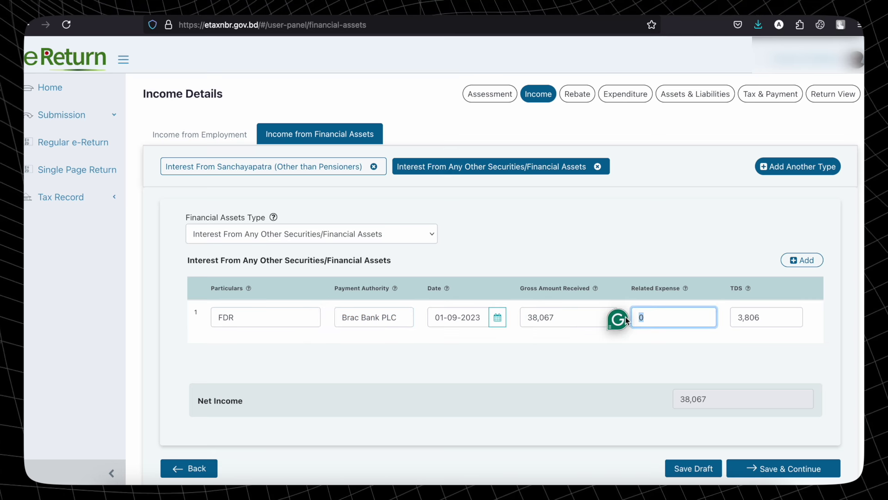
click(759, 332)
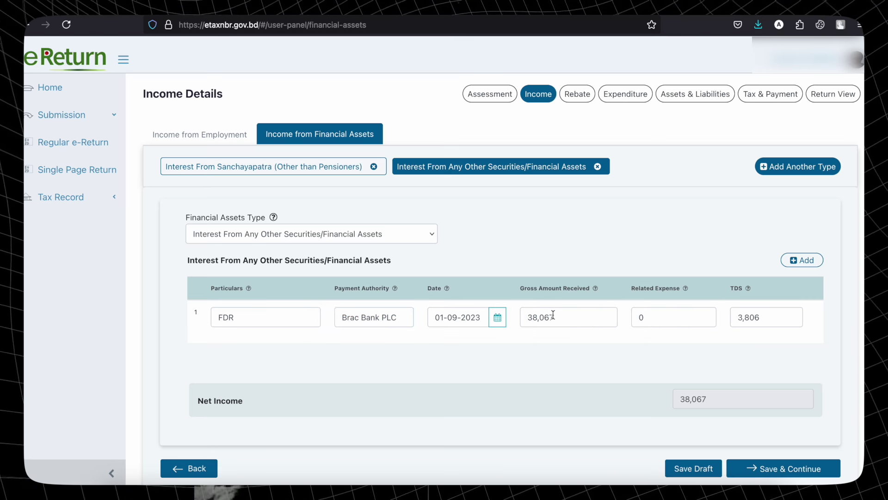
double_click(589, 317)
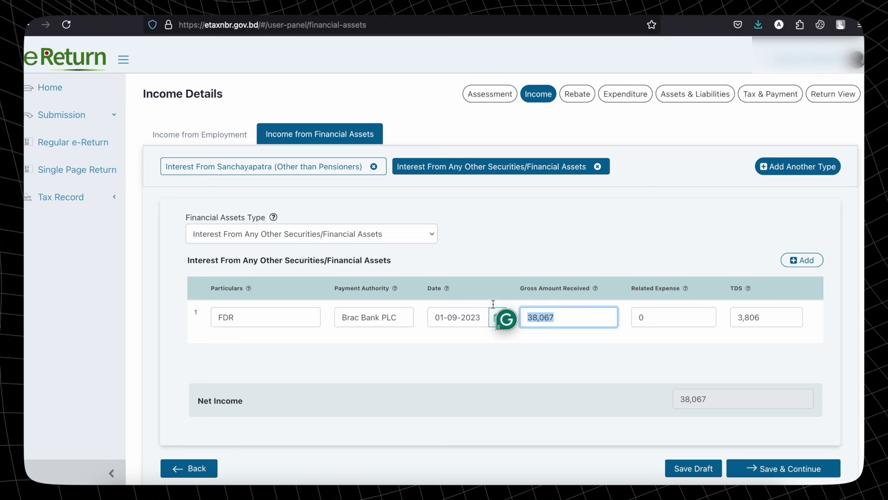
double_click(773, 310)
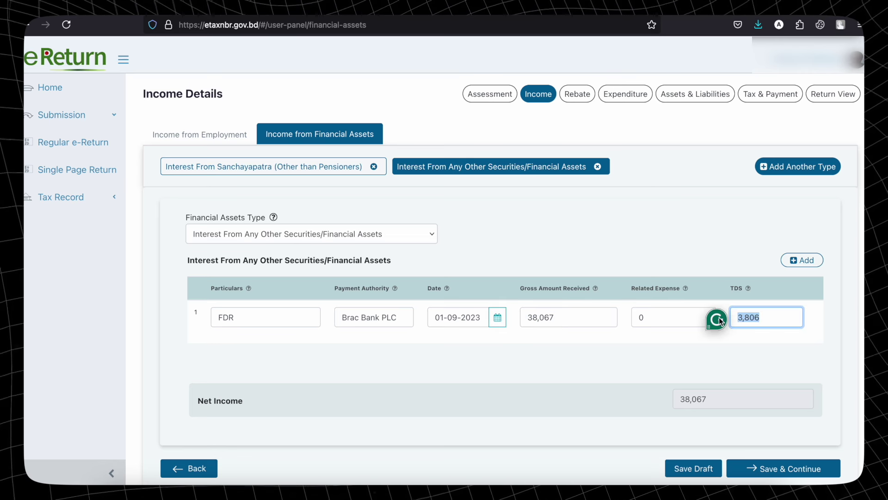
click(746, 340)
click(761, 317)
double_click(762, 318)
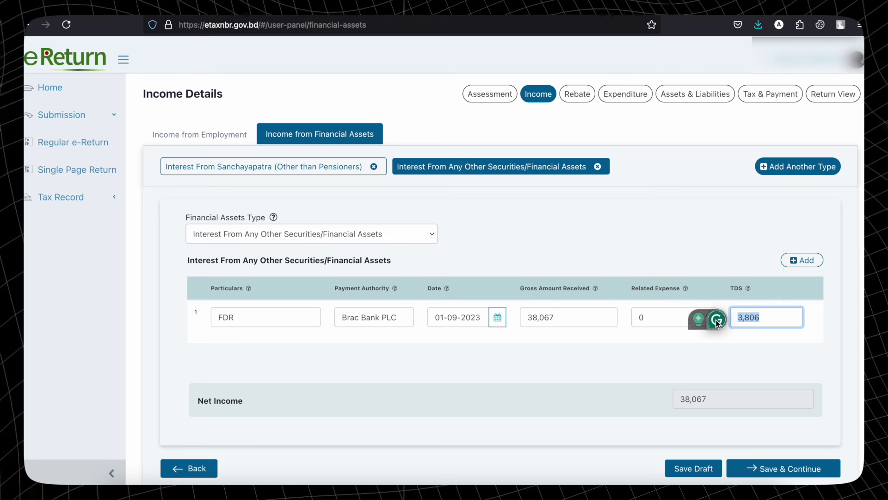
click(752, 341)
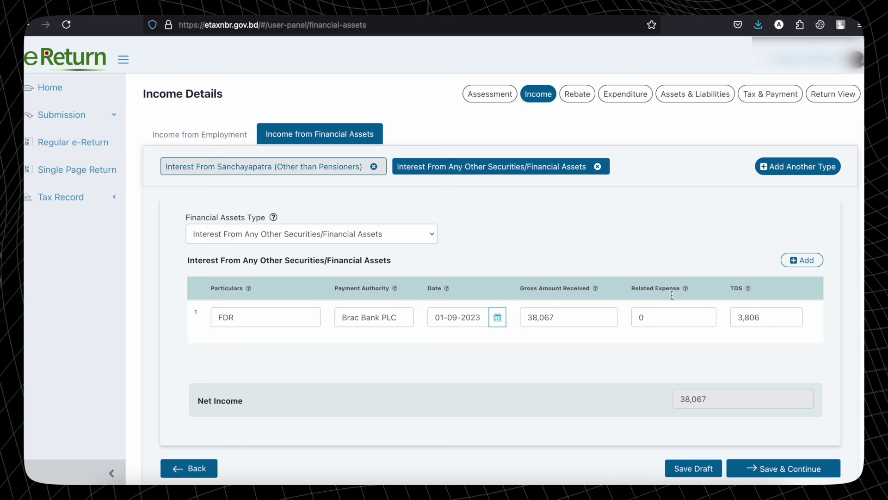
double_click(752, 318)
click(750, 344)
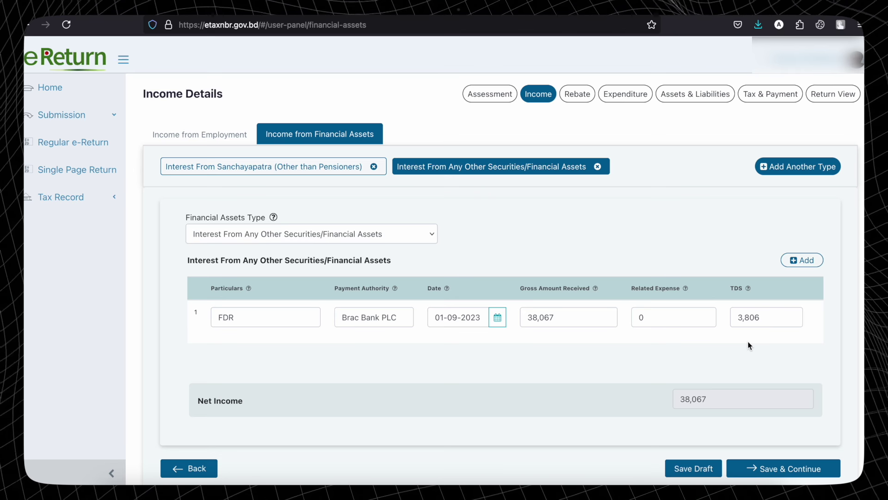
Review the Sanchayapatra and other securities entries once more, and save the financial assets income to continue to the rebate section.
click(297, 168)
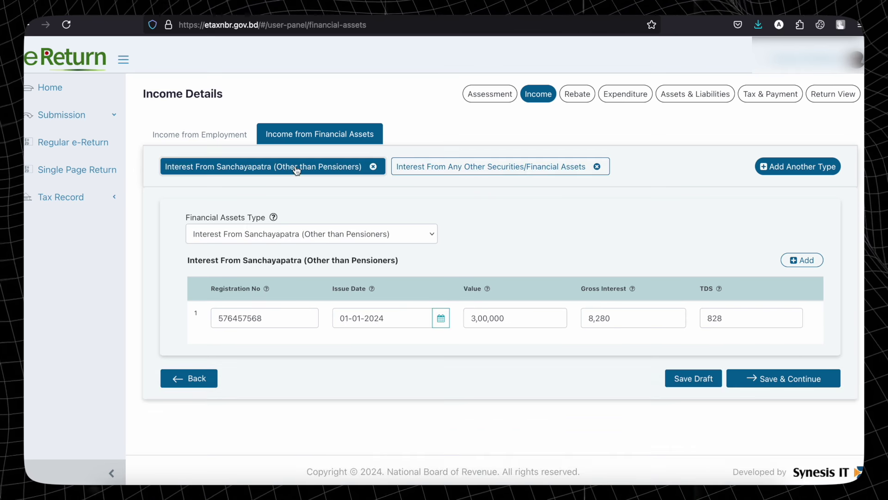
click(731, 315)
click(520, 166)
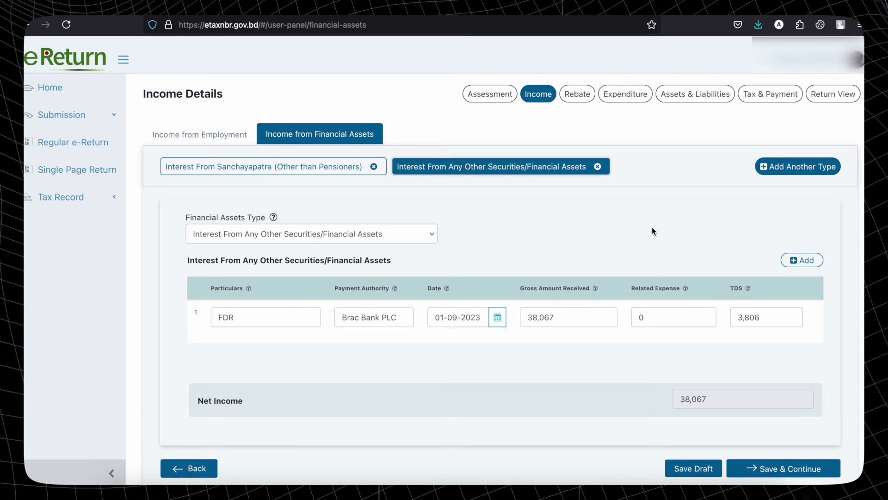
click(789, 470)
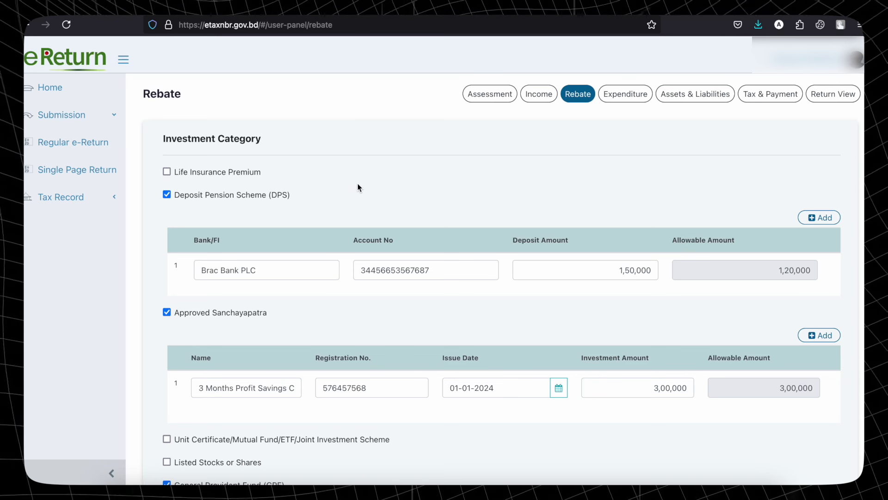
Enable the Life Insurance Premium category to view its fields, disable it again, and look over the other investment categories.
click(167, 171)
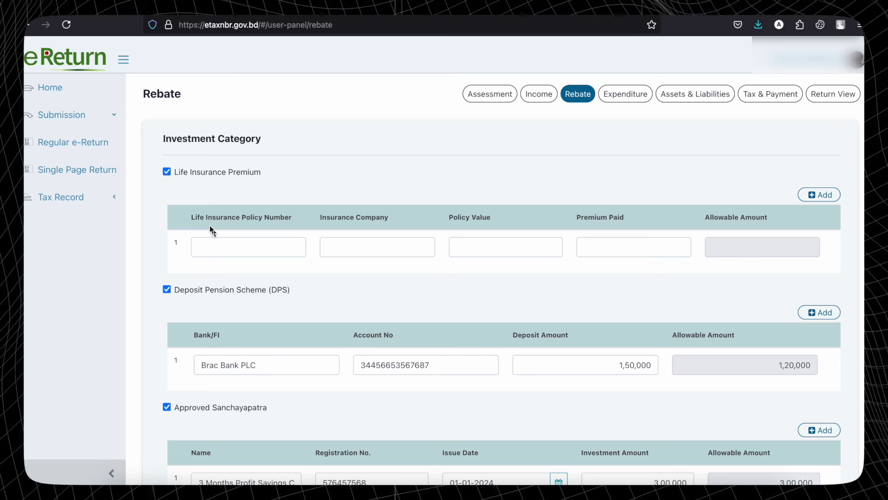
click(166, 172)
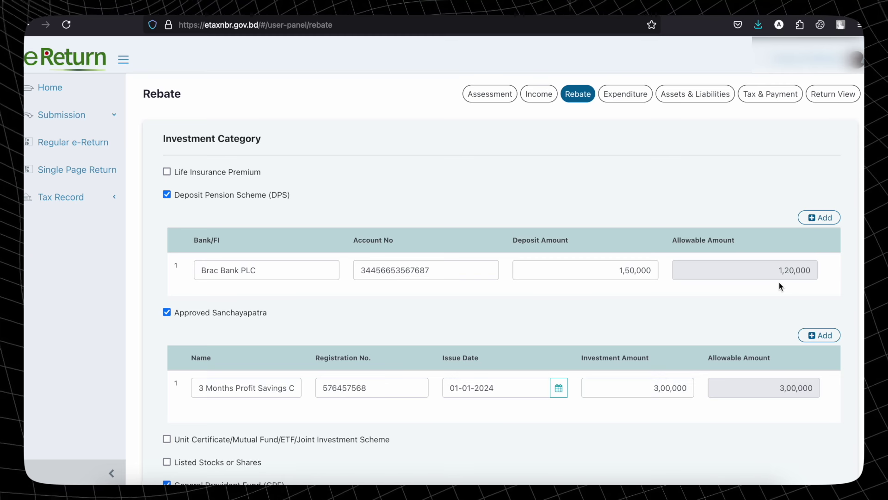
scroll(779, 285, down, 4)
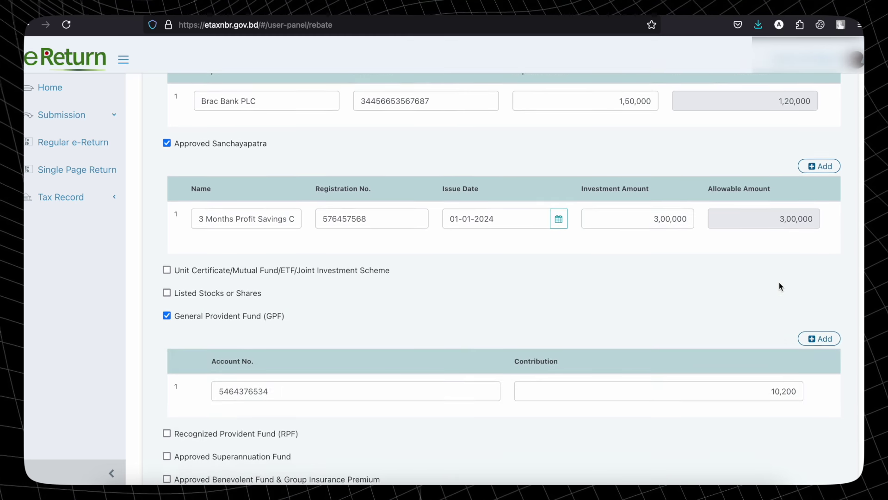
scroll(779, 287, down, 1)
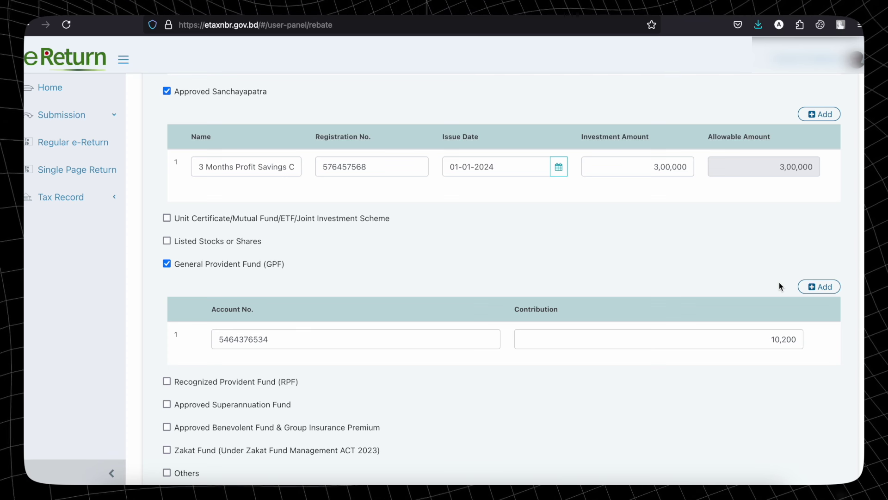
scroll(676, 262, up, 3)
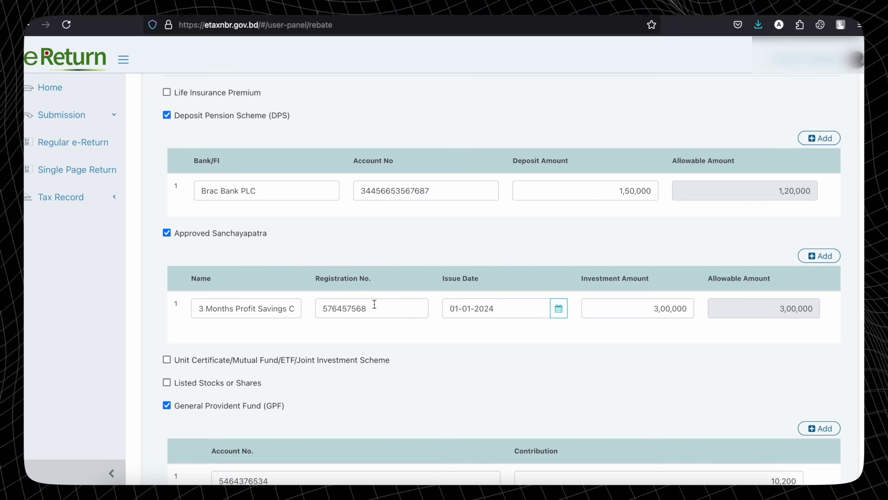
Examine the Approved Sanchayapatra investment amount and compare the DPS deposit amount with its allowable amount.
click(613, 310)
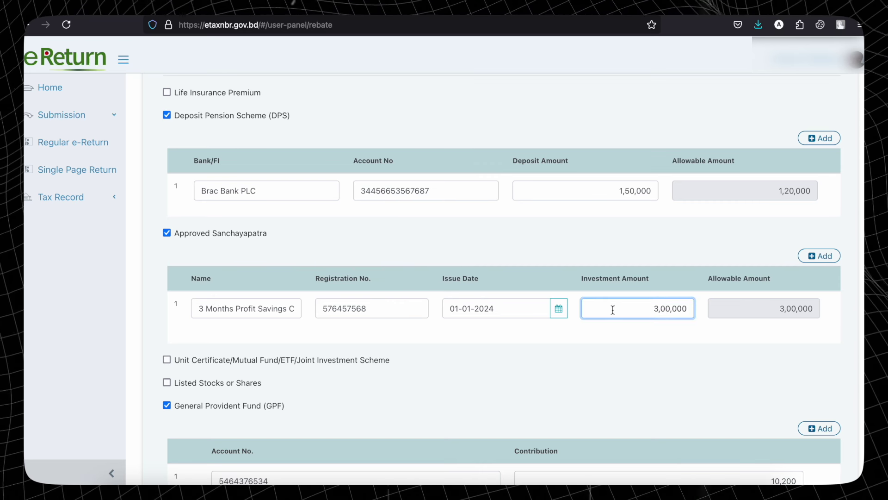
drag(612, 310, 775, 318)
click(704, 315)
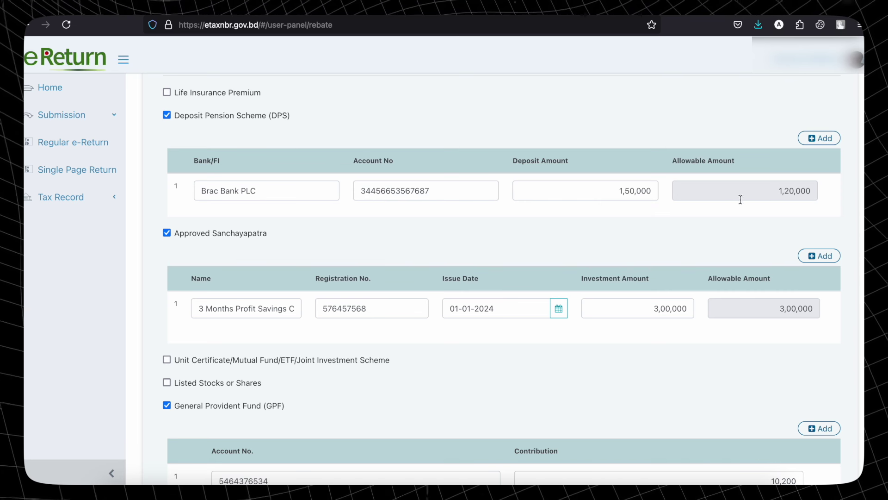
drag(616, 189, 692, 188)
click(664, 188)
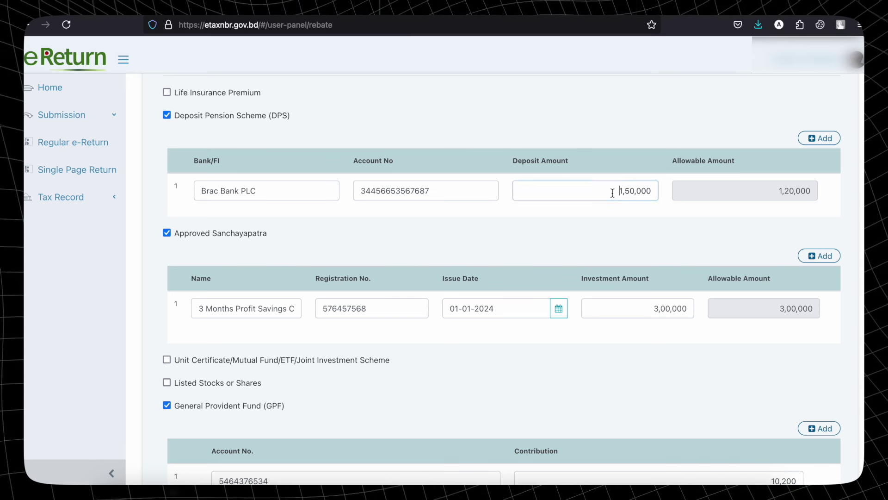
drag(609, 193, 656, 195)
click(670, 195)
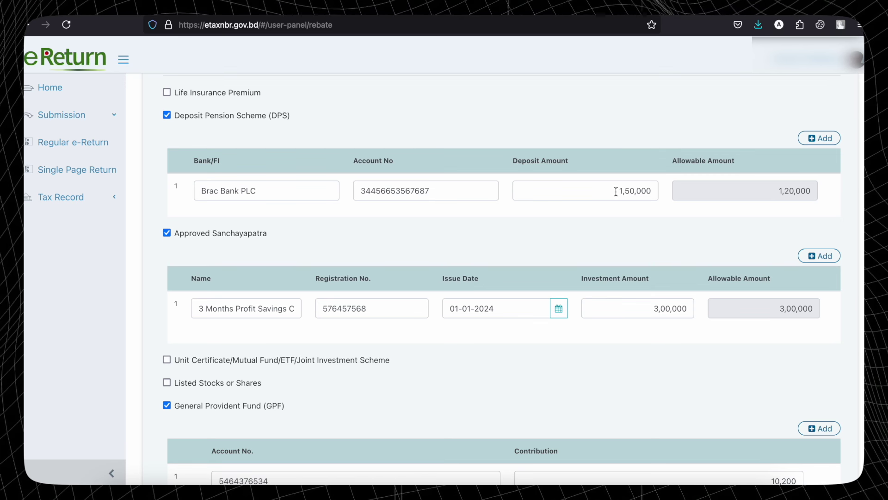
drag(616, 191, 672, 196)
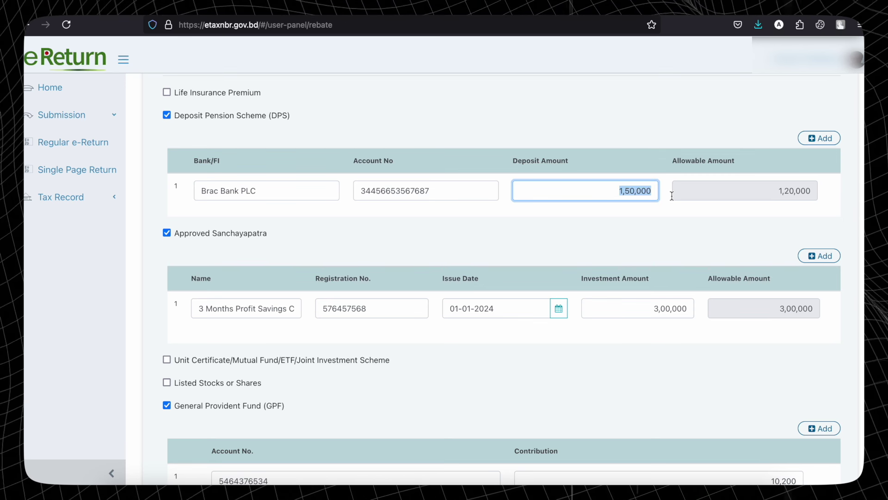
click(667, 197)
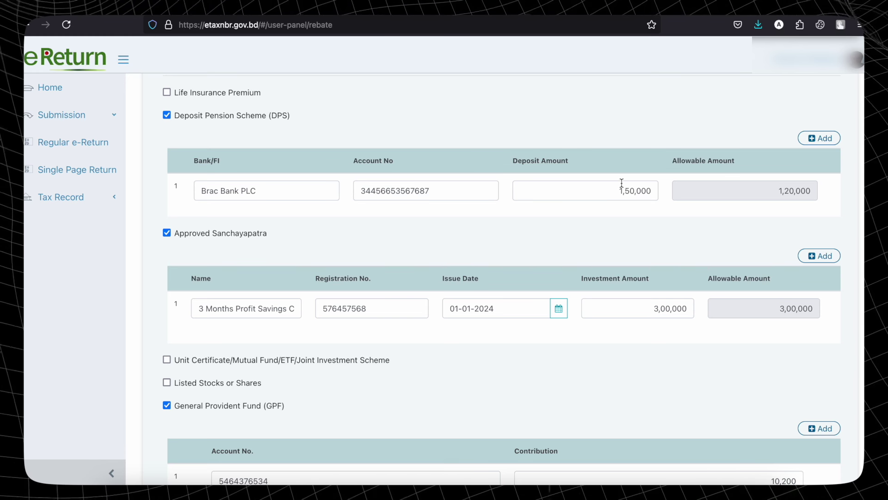
drag(613, 191, 670, 190)
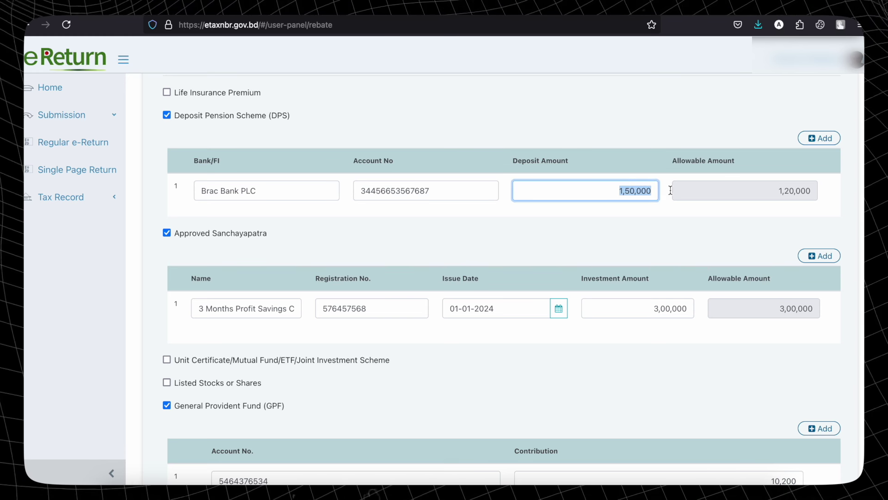
click(715, 220)
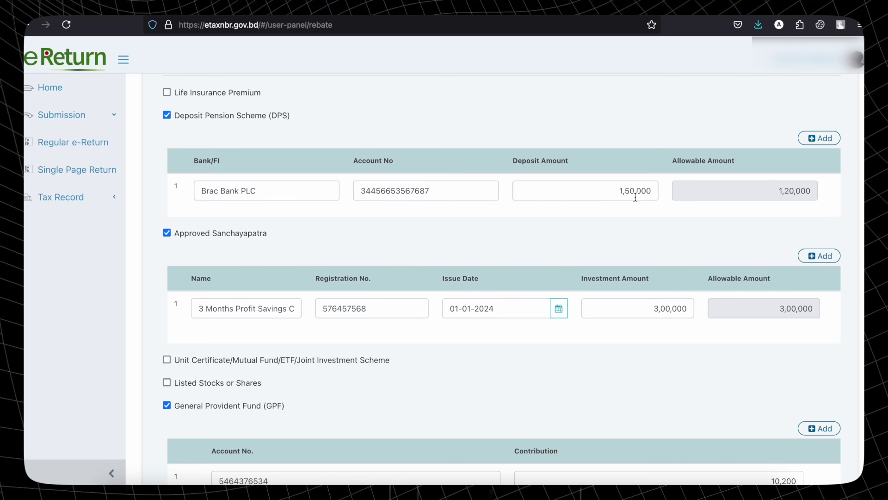
Try an Approved Sanchayapatra investment amount of 6,00,000 to check its allowable amount, and restore it to 3,00,000.
double_click(658, 310)
click(658, 311)
drag(658, 309, 650, 310)
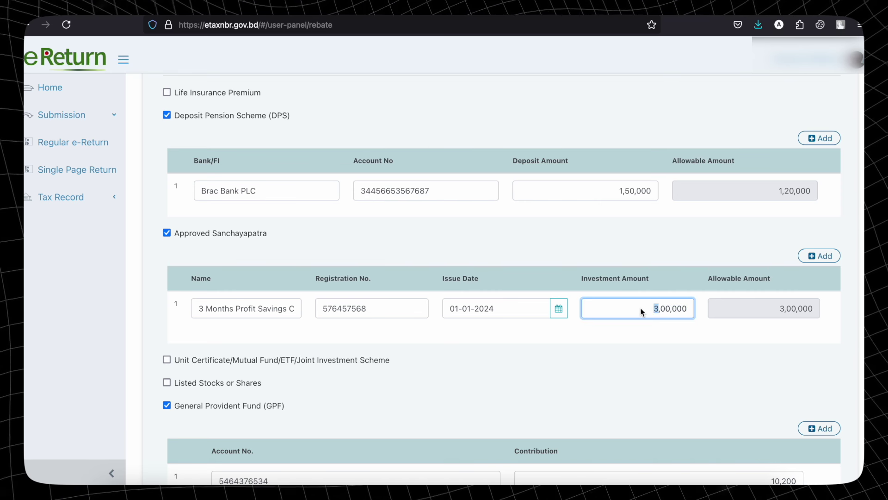
text(6)
click(661, 334)
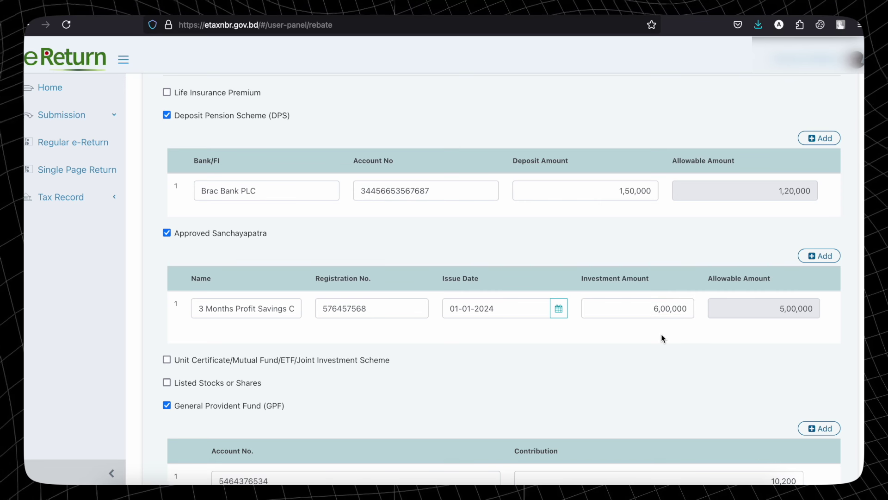
drag(659, 311, 642, 310)
text(3)
click(678, 339)
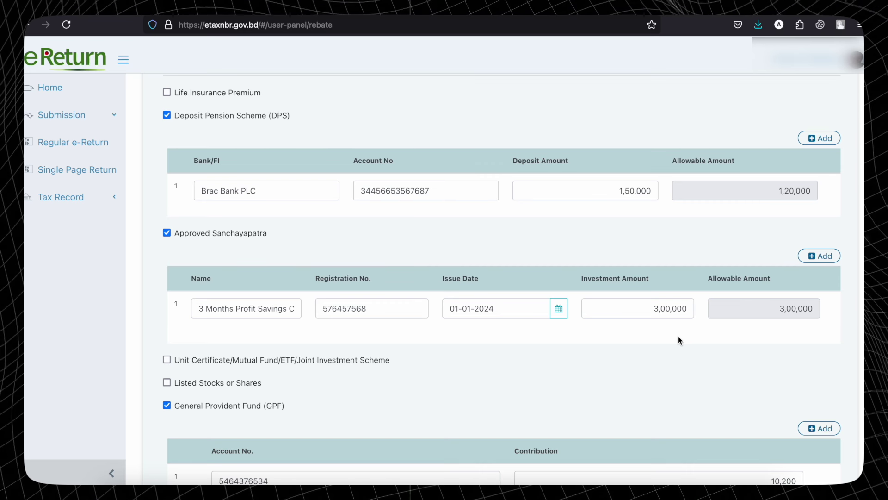
Examine the General Provident Fund account and contribution, and compare the total actual investment with the total allowable investment for rebate.
scroll(679, 337, down, 5)
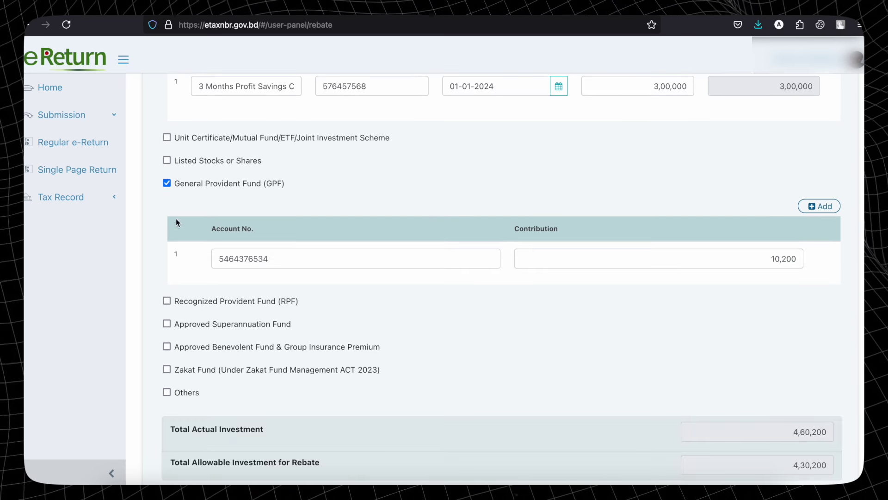
double_click(292, 262)
click(756, 264)
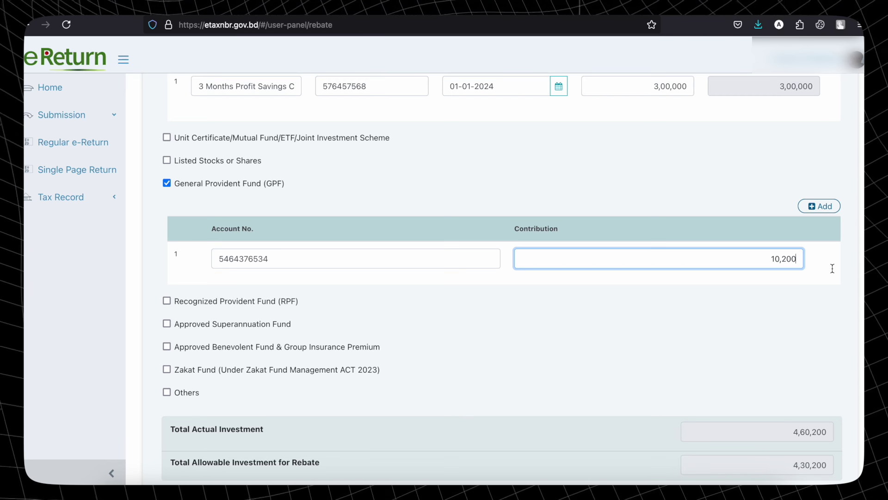
scroll(832, 268, down, 3)
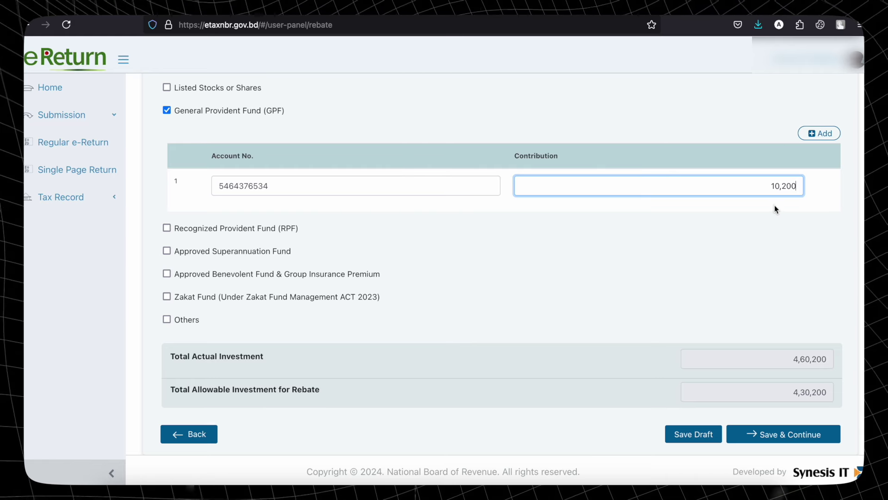
scroll(775, 206, up, 15)
scroll(775, 206, down, 12)
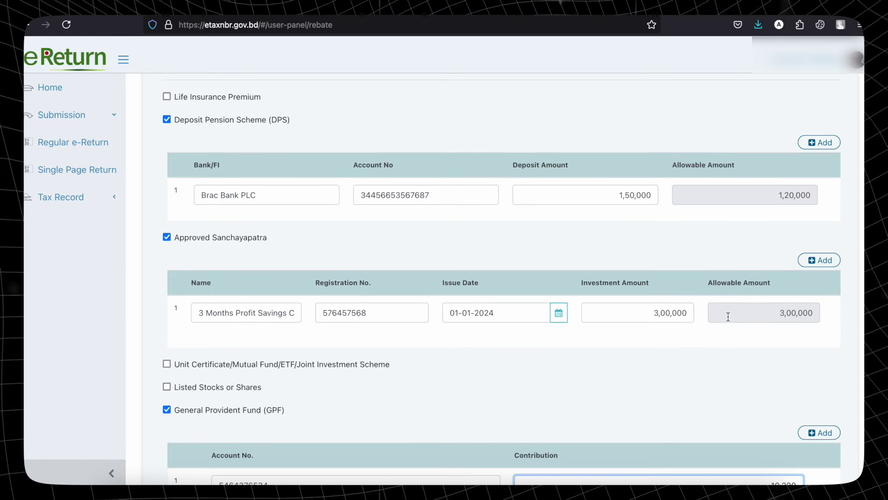
scroll(769, 354, down, 3)
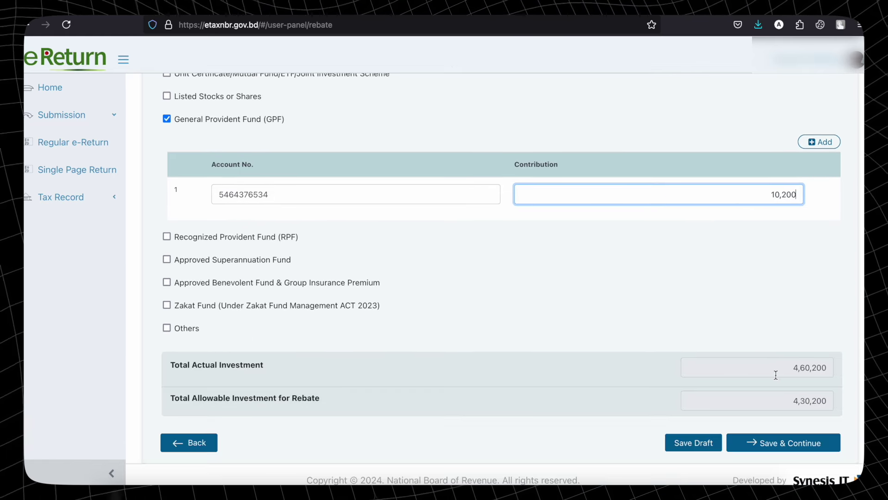
drag(750, 400, 836, 403)
drag(792, 367, 836, 368)
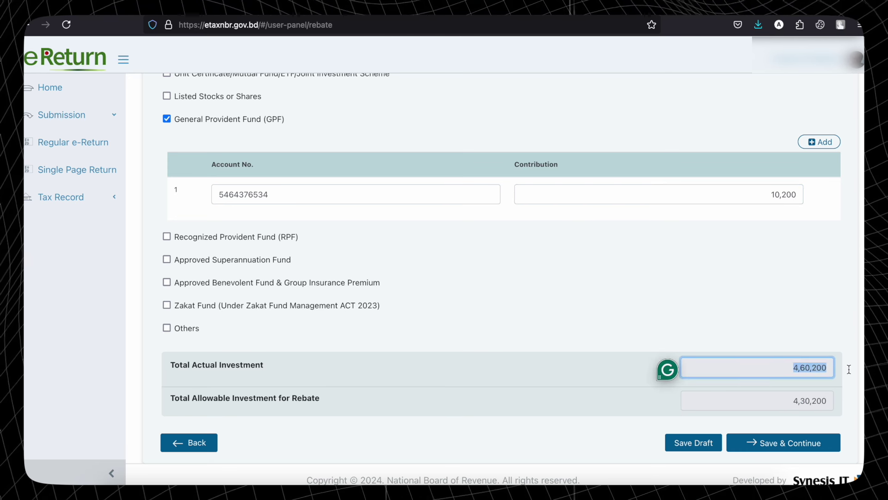
Check the total allowable investment for rebate, save the rebate details and continue to the Expenditure page.
click(776, 399)
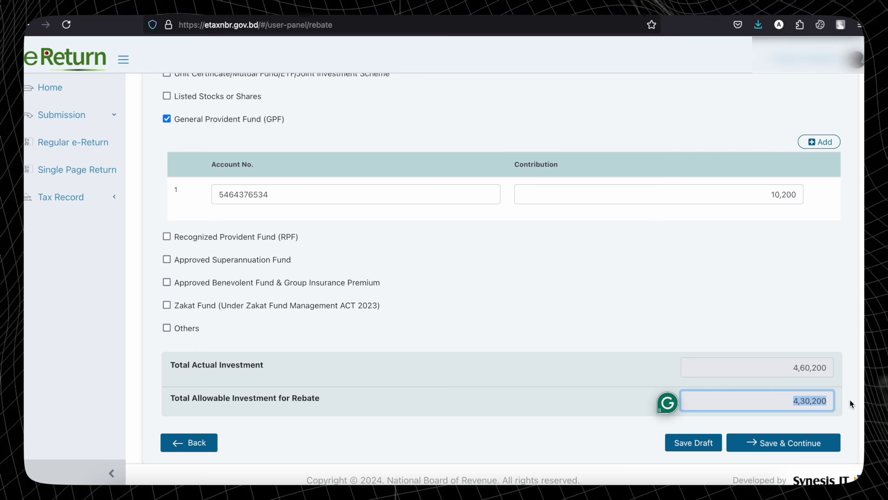
click(631, 366)
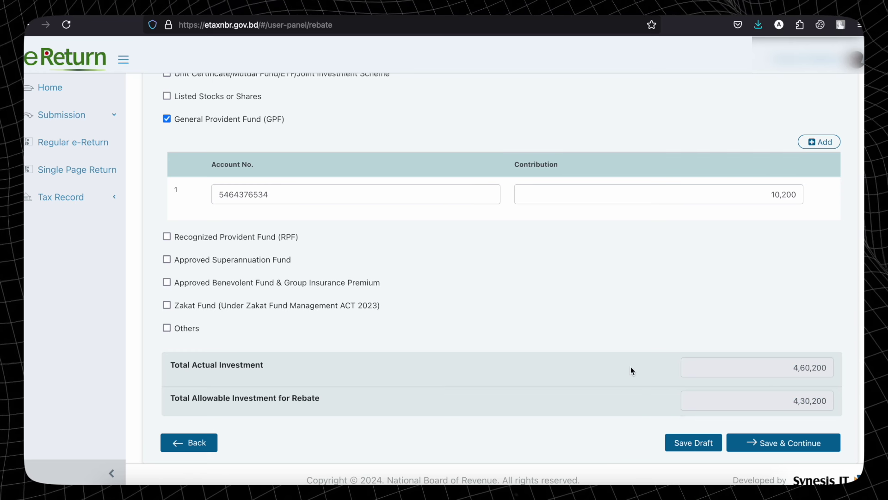
click(777, 445)
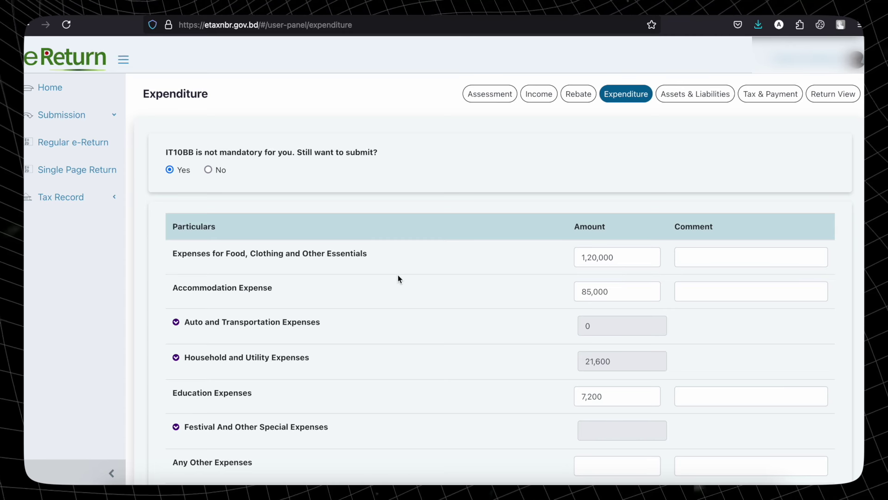
Look over the IT10BB question and the expenditure items through to the final total, expanding Household and Utility Expenses to examine its breakdown.
scroll(398, 274, down, 8)
scroll(320, 226, up, 8)
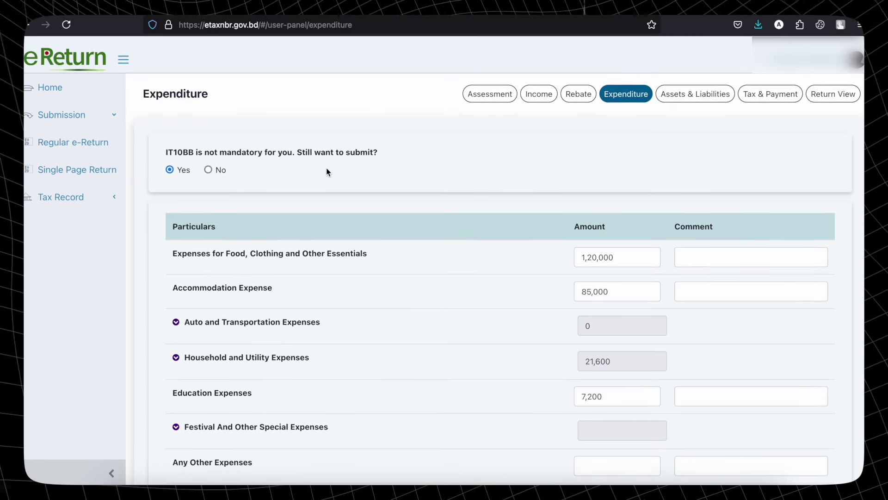
scroll(546, 342, down, 3)
scroll(546, 342, up, 3)
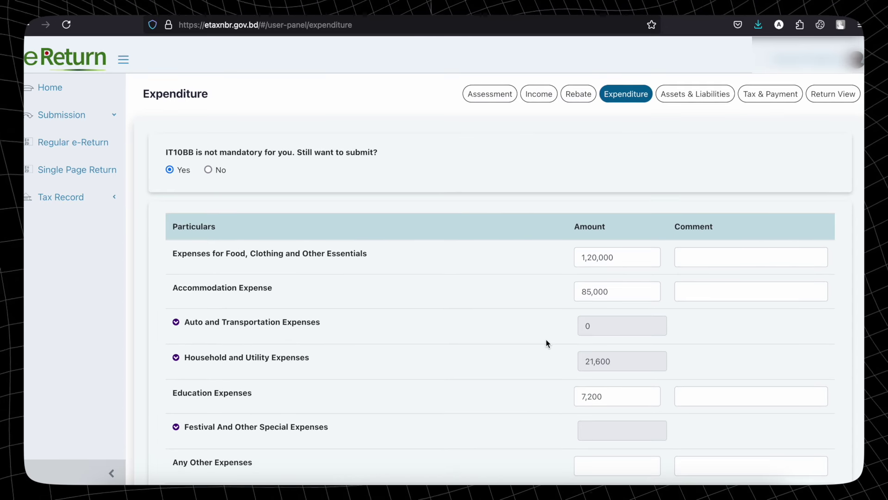
scroll(546, 343, down, 3)
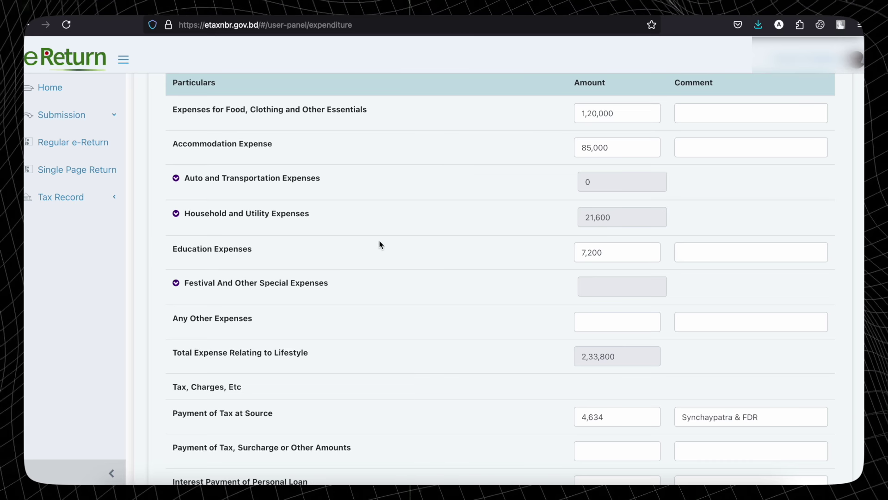
click(236, 213)
scroll(482, 266, down, 3)
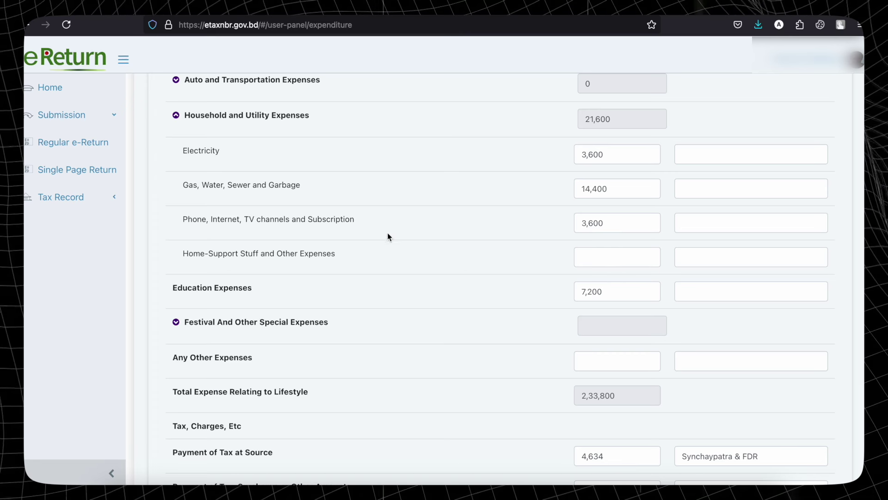
scroll(553, 347, down, 5)
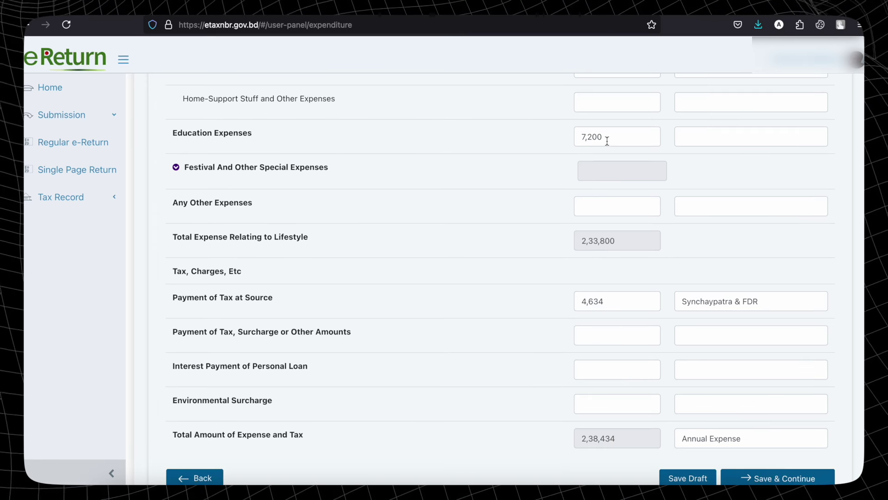
scroll(556, 150, down, 2)
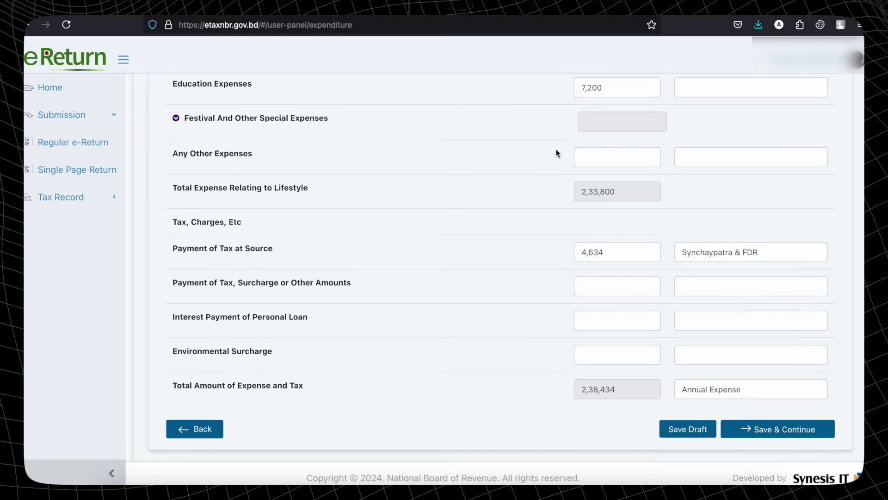
Examine the Total Expense Relating to Lifestyle and the Payment of Tax at Source amounts.
double_click(600, 191)
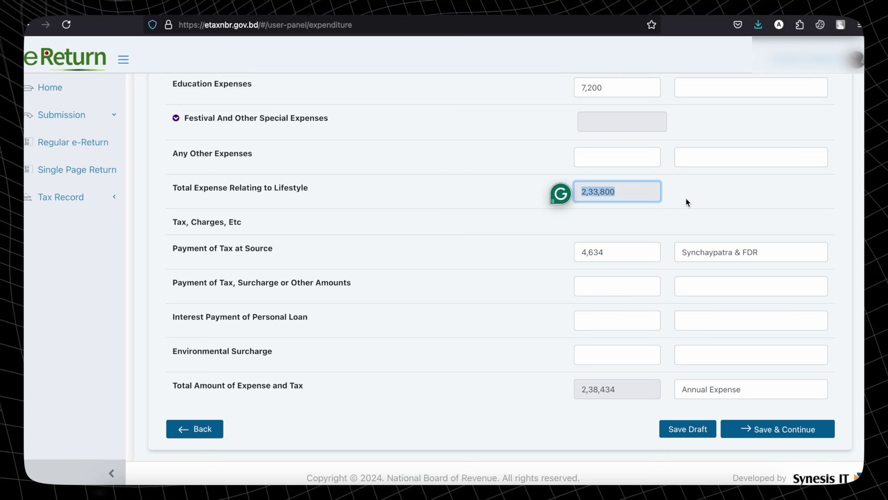
click(687, 202)
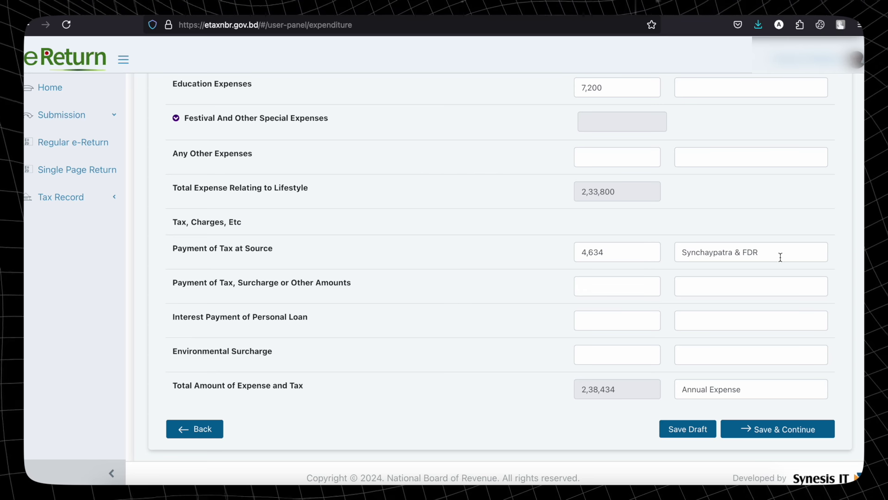
double_click(617, 251)
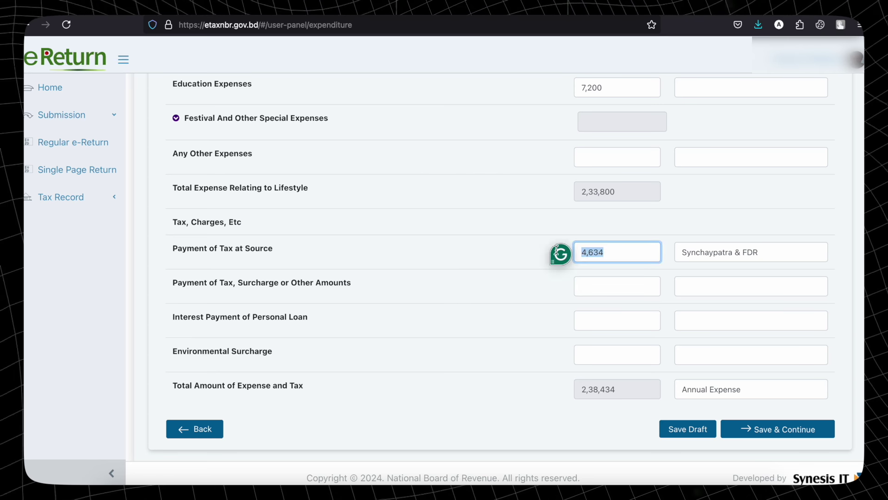
click(513, 254)
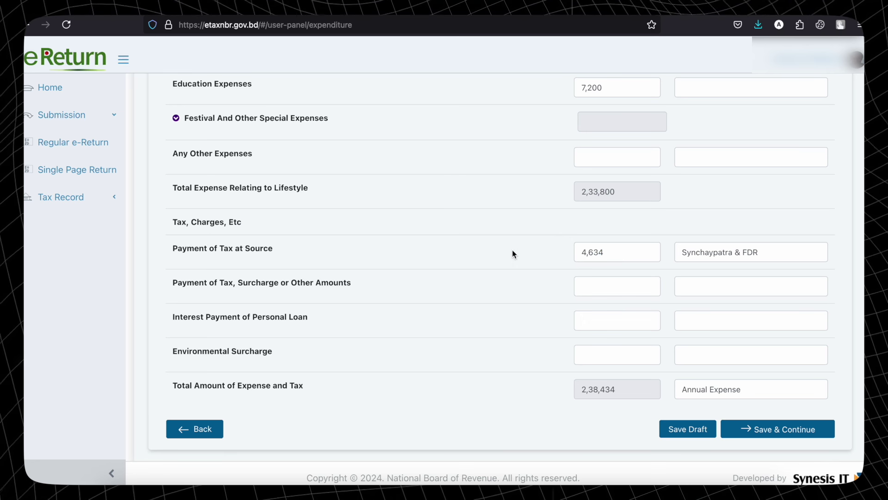
click(599, 254)
double_click(598, 254)
Check the total expense and tax against its component amounts, save the expenditure details and continue to Assets & Liabilities.
click(600, 184)
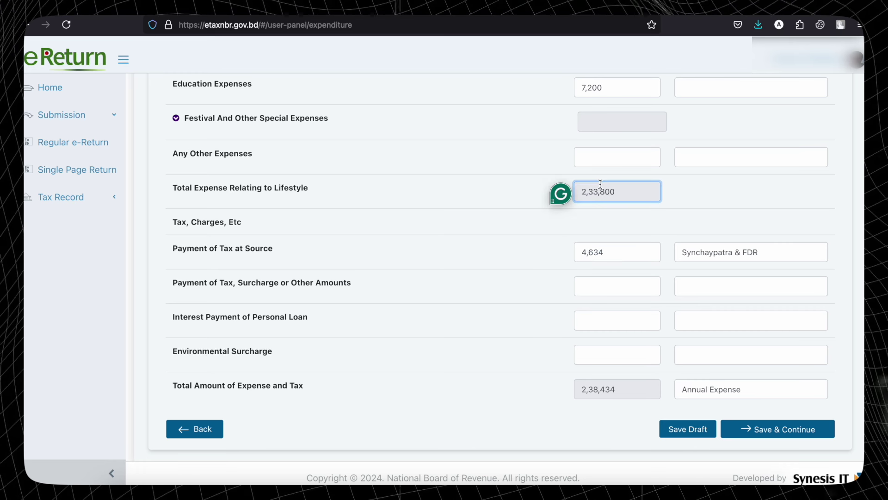
click(603, 244)
double_click(623, 394)
click(620, 404)
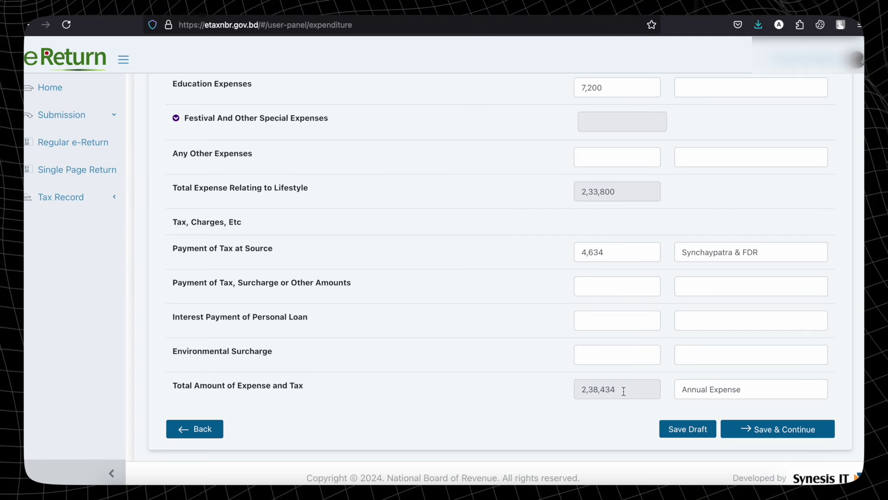
click(755, 431)
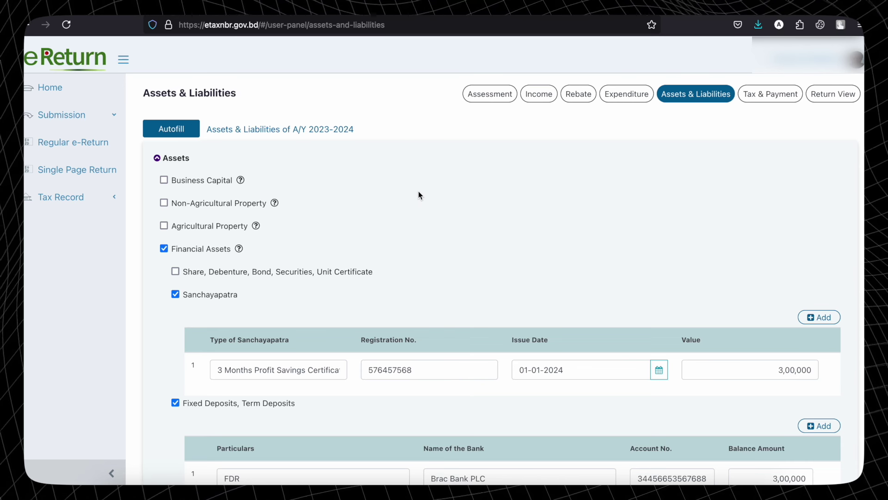
Enable the Business Capital asset category to view its subcategories, and disable it again.
scroll(419, 194, down, 1)
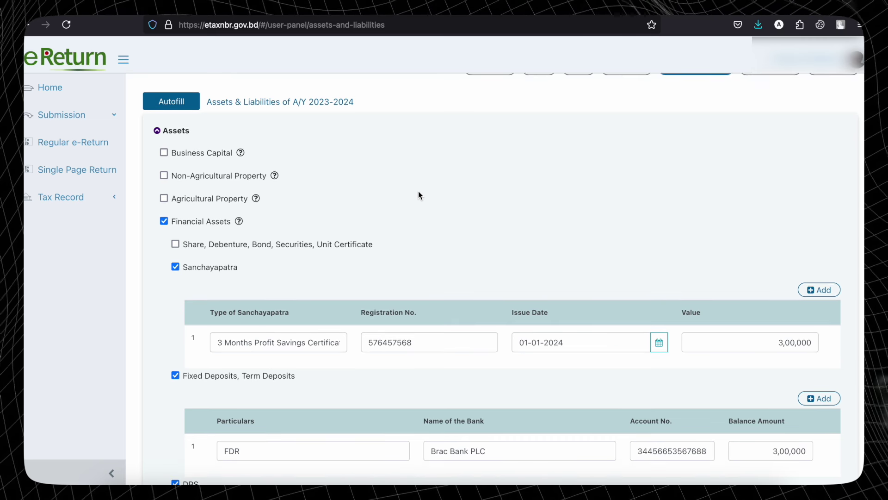
click(162, 152)
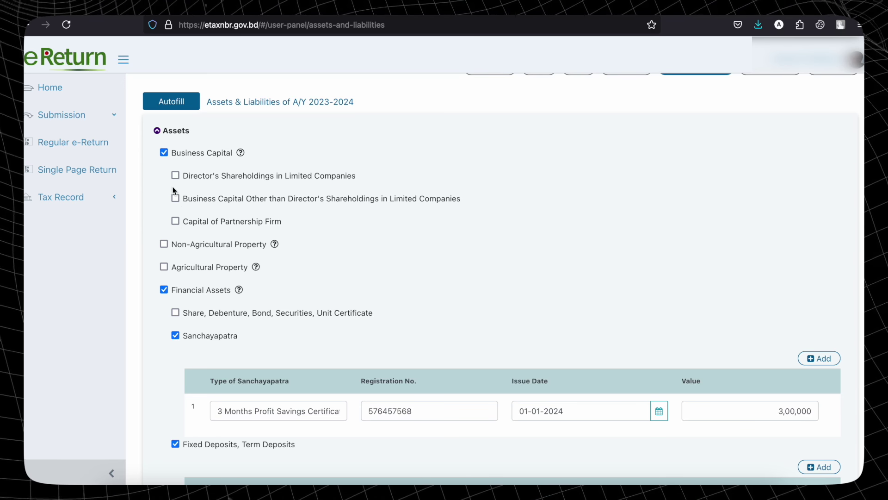
click(165, 153)
scroll(388, 186, up, 1)
scroll(387, 186, down, 1)
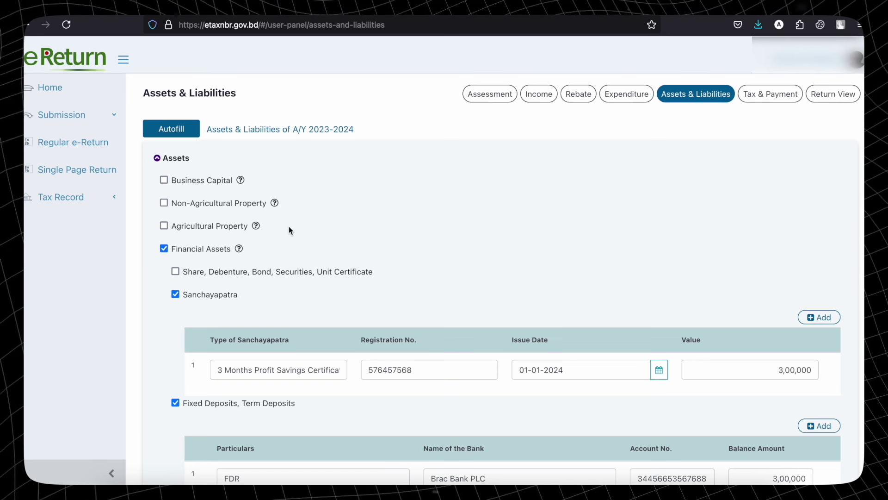
Enable Non-Agricultural Property and its subcategory of the same name, and view the Type of Acquisition options in the entry row.
click(165, 202)
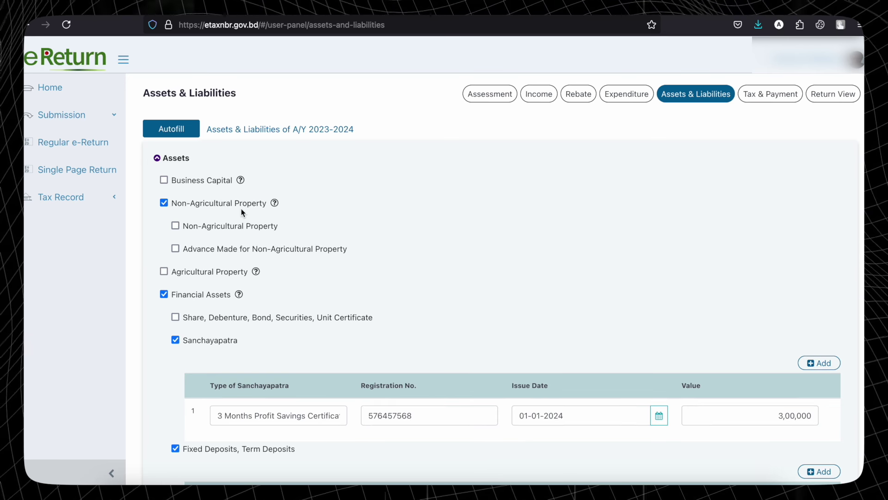
click(176, 226)
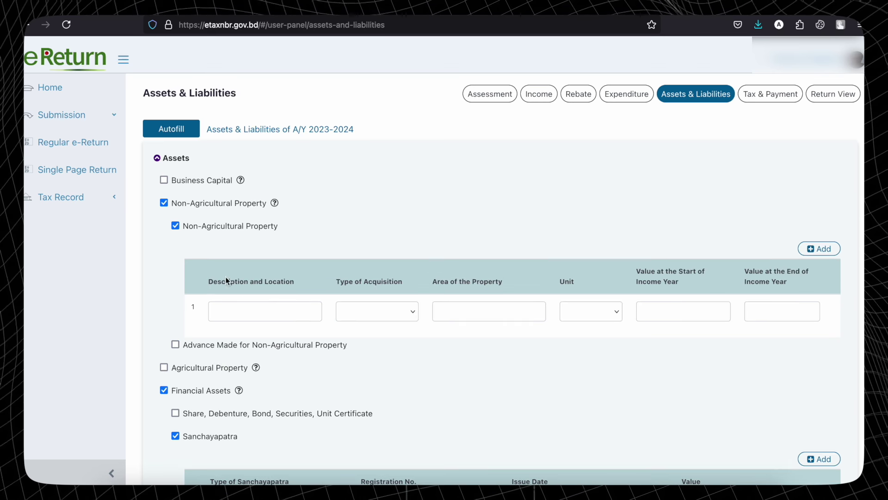
click(268, 306)
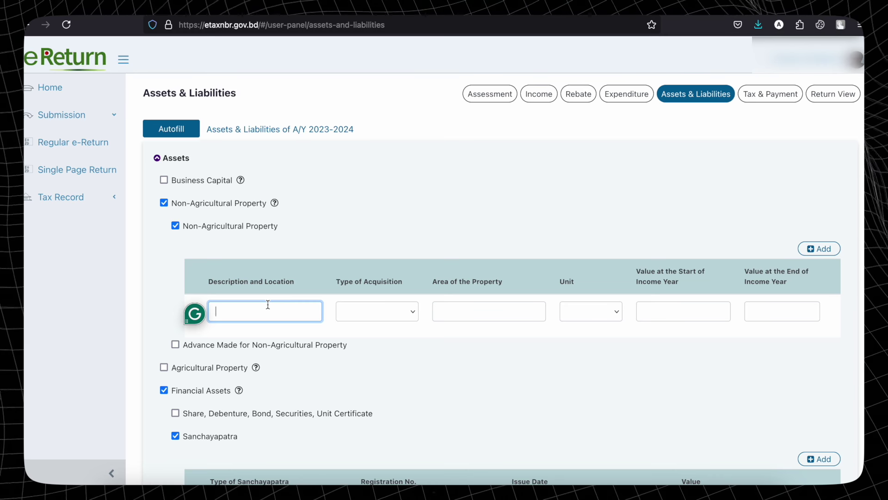
click(394, 314)
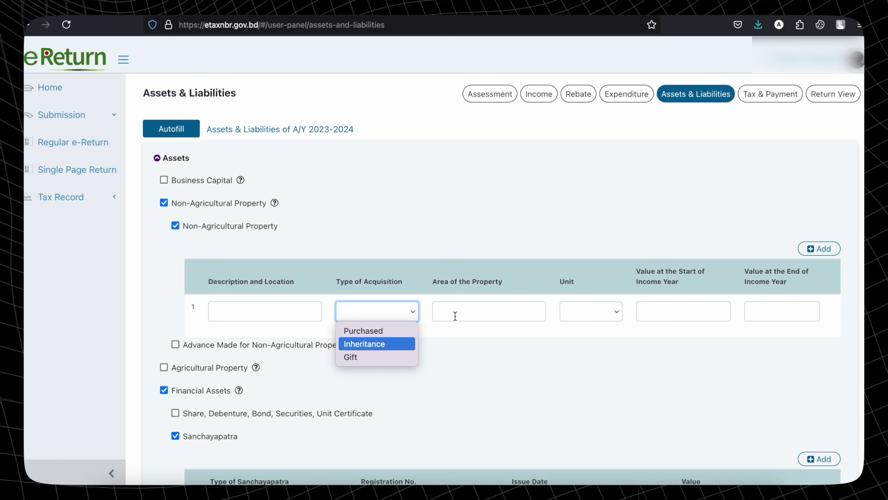
Examine the non-agricultural property's area field, unit options, and the value fields for the start and end of the income year.
click(475, 317)
click(494, 313)
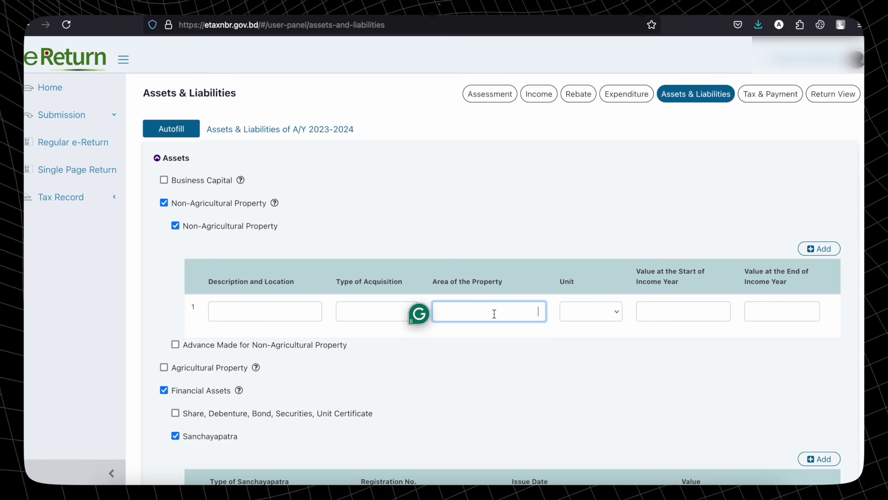
click(602, 314)
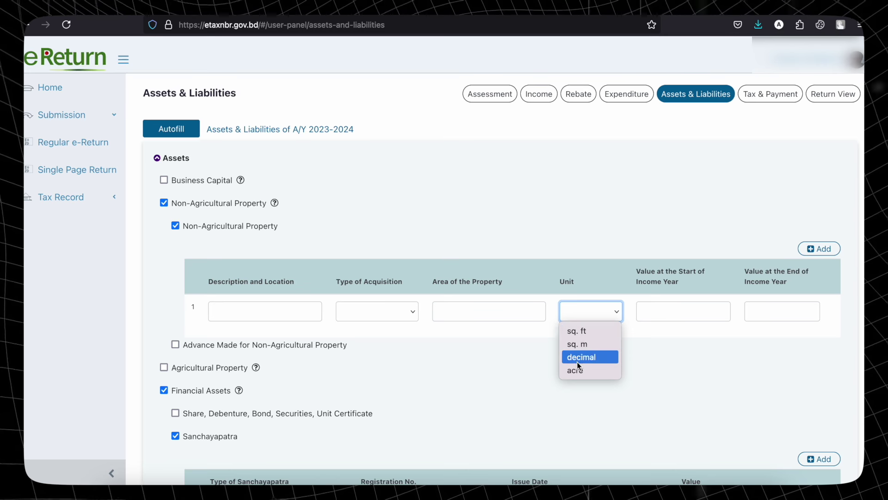
click(530, 314)
click(496, 314)
click(651, 315)
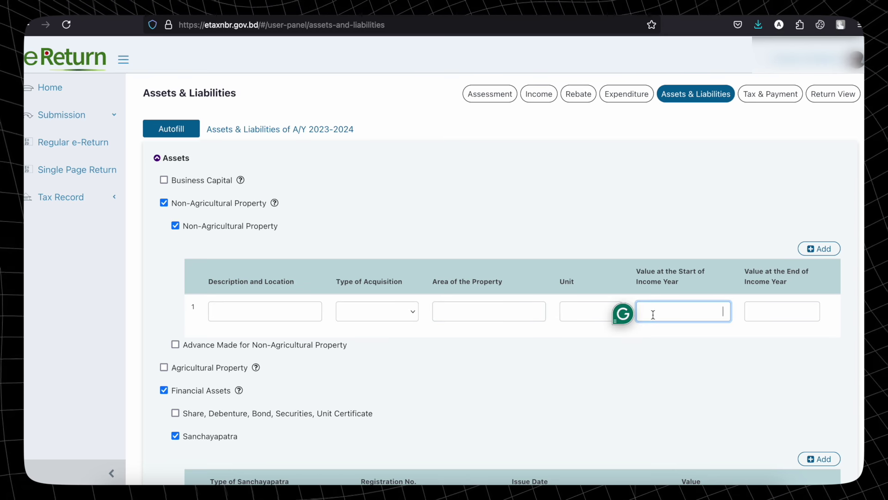
click(772, 317)
click(698, 312)
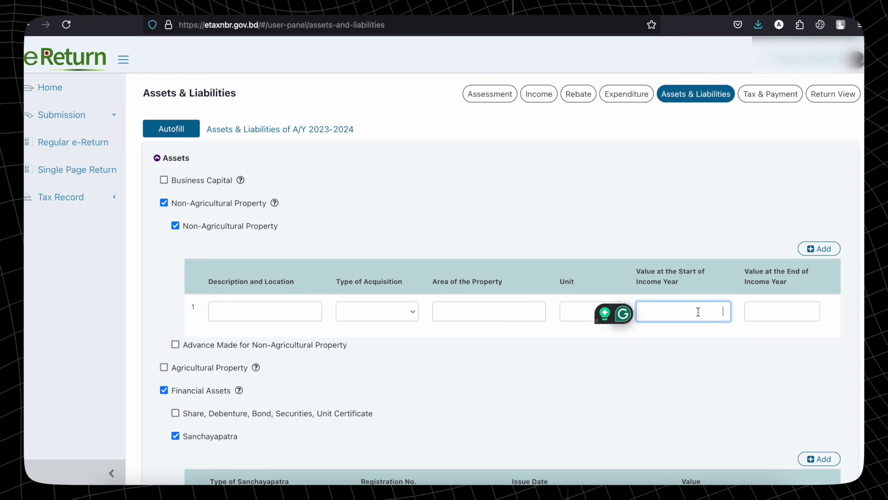
Review the Type of Acquisition options alongside the Value at the Start of Income Year field, and disable the Non-Agricultural Property category.
click(393, 309)
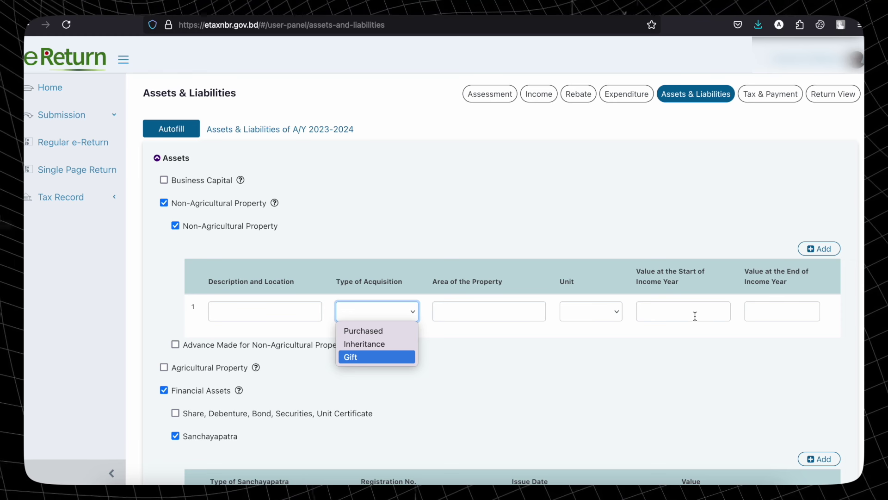
key(Escape)
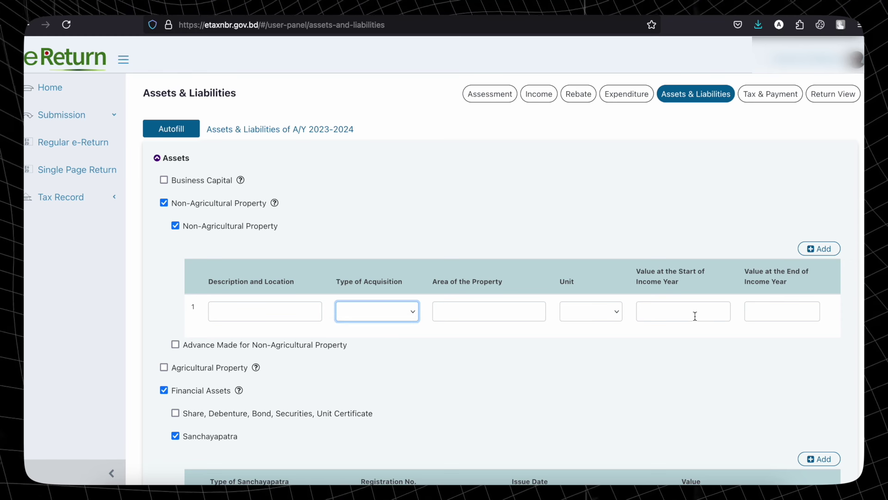
click(698, 313)
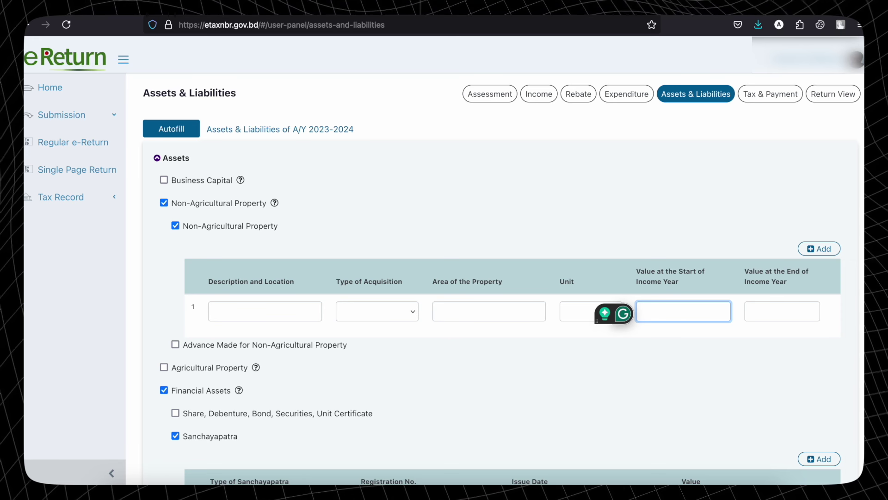
click(740, 339)
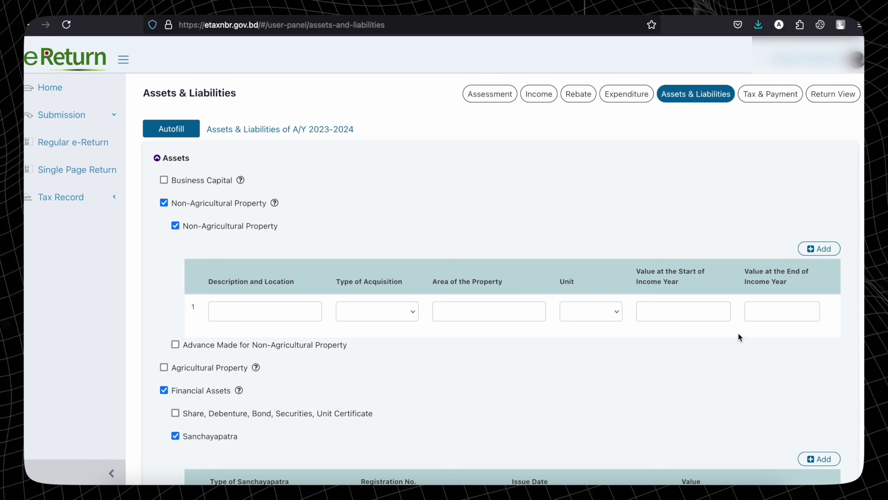
click(412, 315)
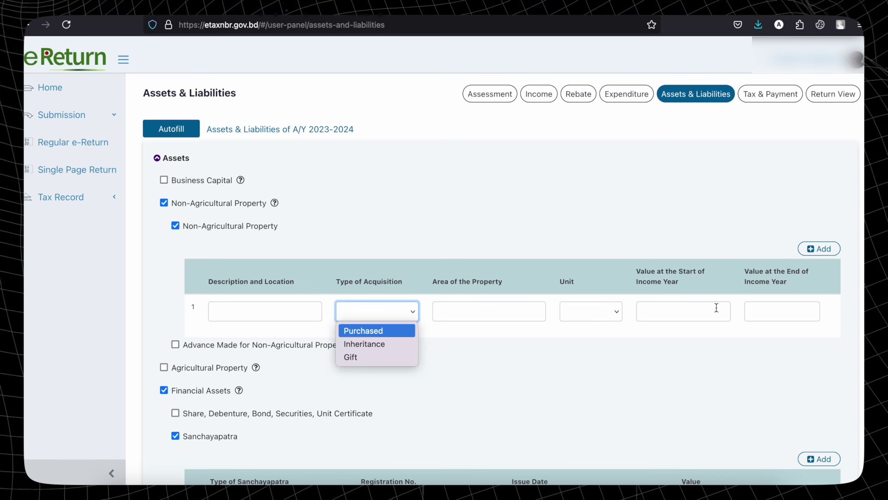
click(716, 337)
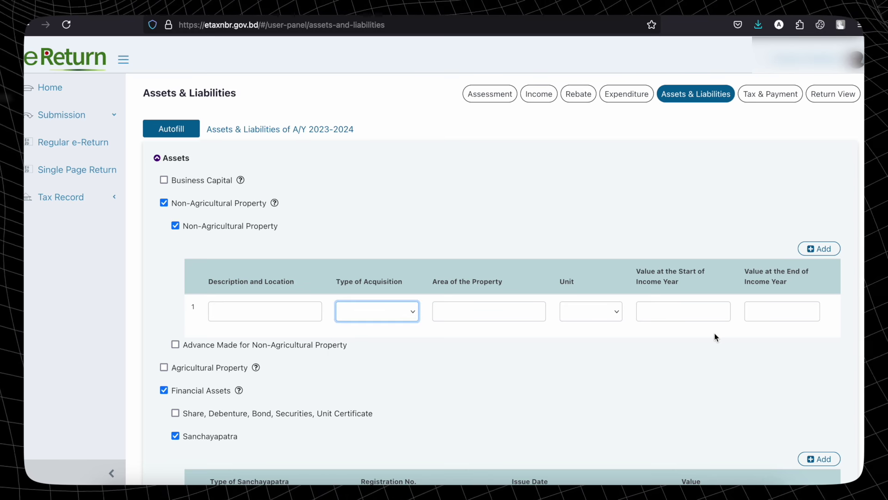
click(164, 203)
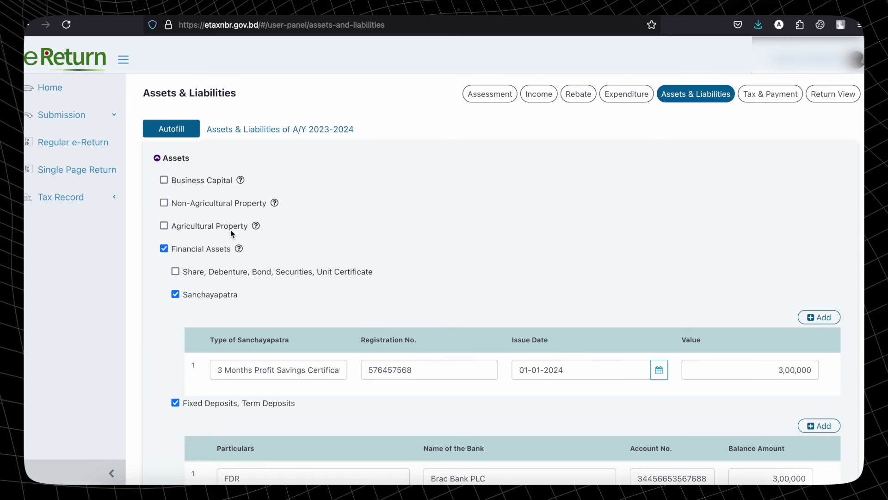
Enable the Agricultural Property asset category to view its entry fields, and disable it again.
click(164, 225)
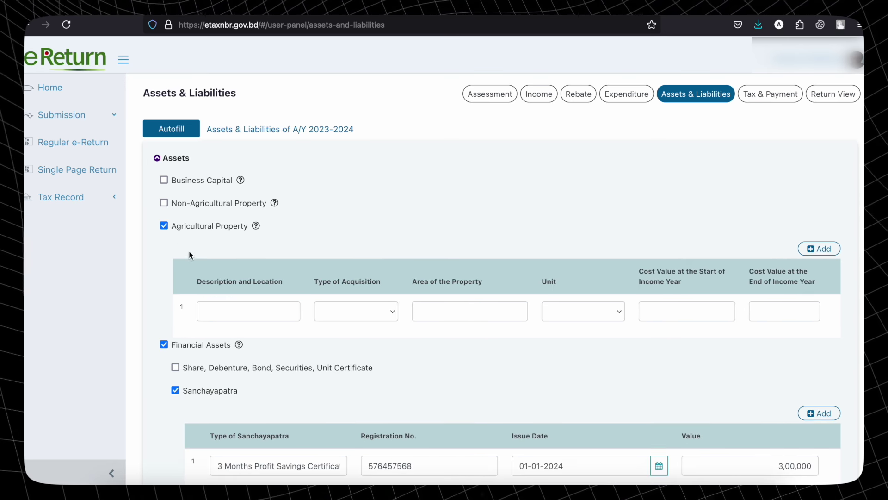
click(165, 226)
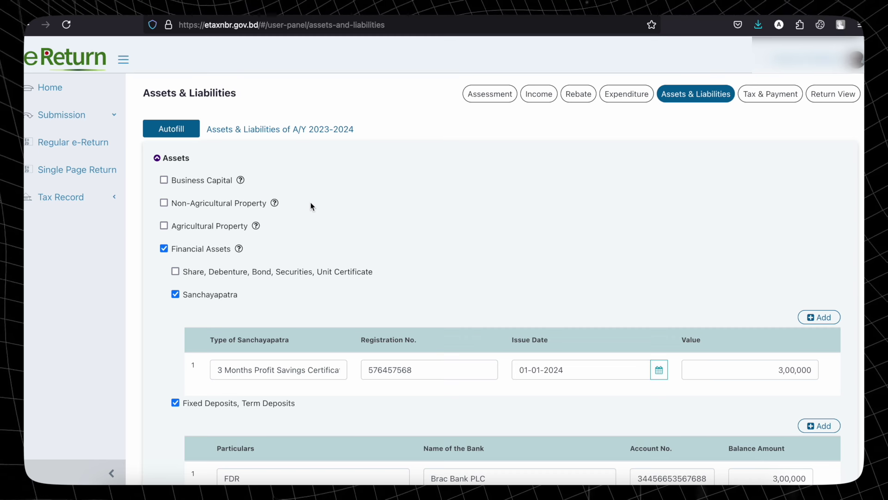
Review the Sanchayapatra, Fixed Deposits and DPS entries under Financial Assets, checking the DPS balance amount.
scroll(311, 207, down, 5)
scroll(310, 202, down, 1)
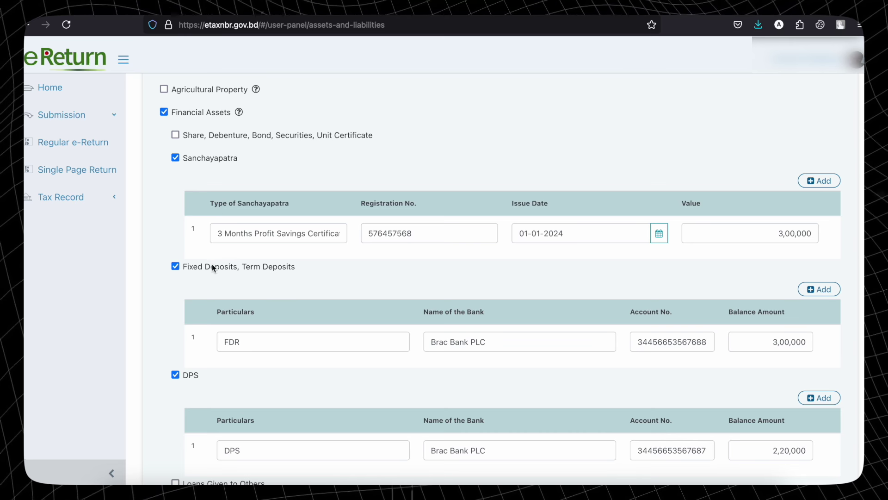
scroll(340, 280, down, 1)
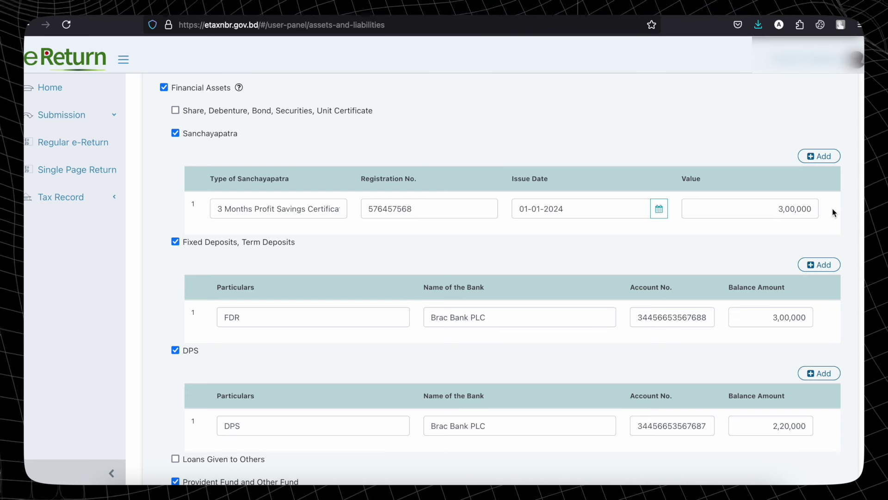
scroll(832, 209, down, 3)
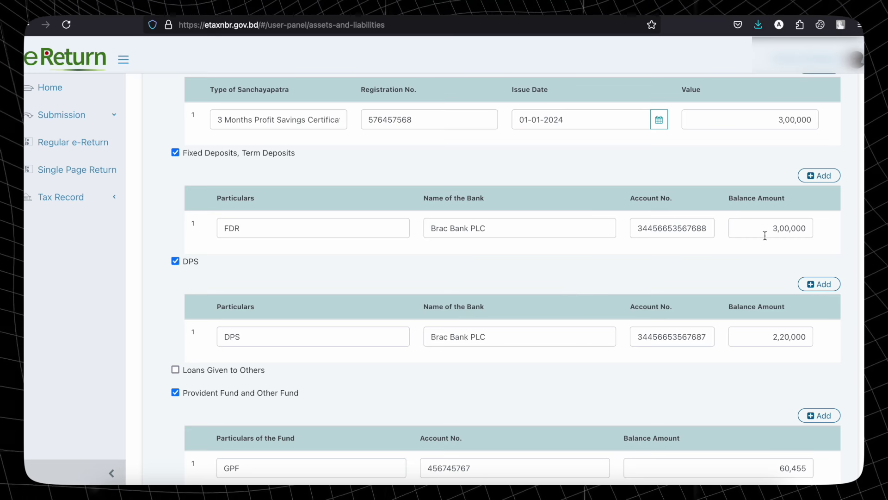
scroll(809, 228, down, 3)
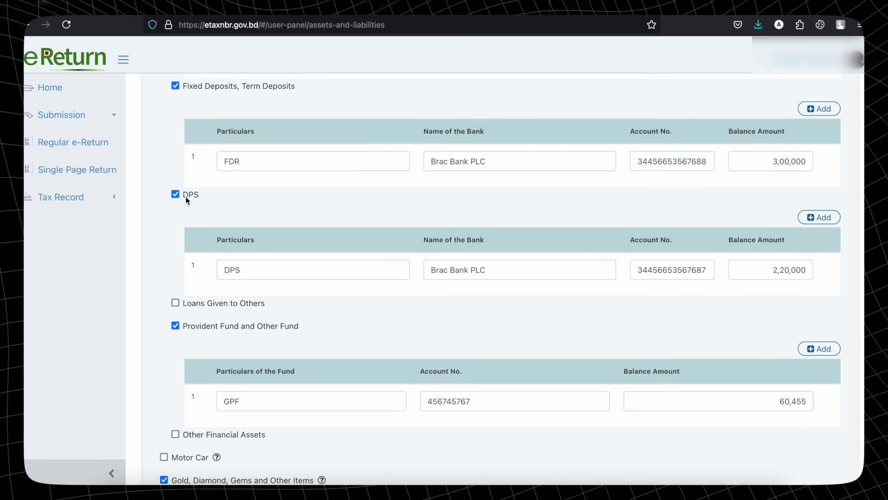
drag(735, 270, 830, 272)
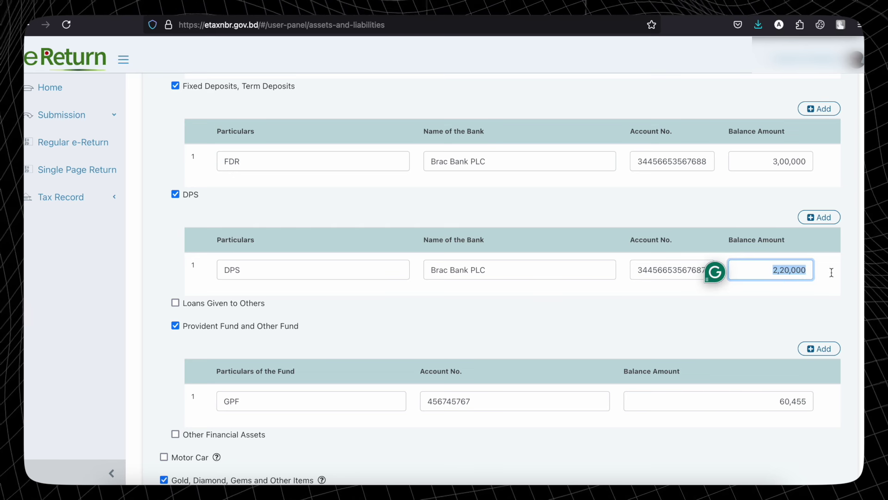
click(830, 272)
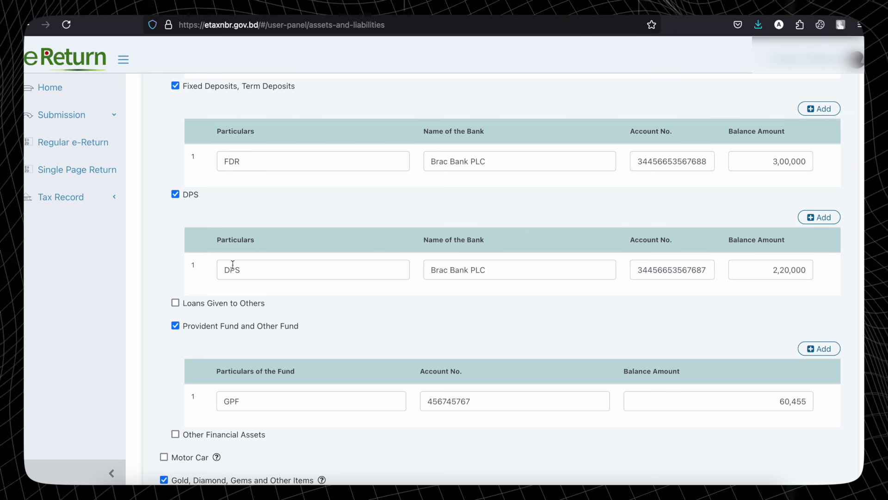
click(801, 272)
double_click(801, 272)
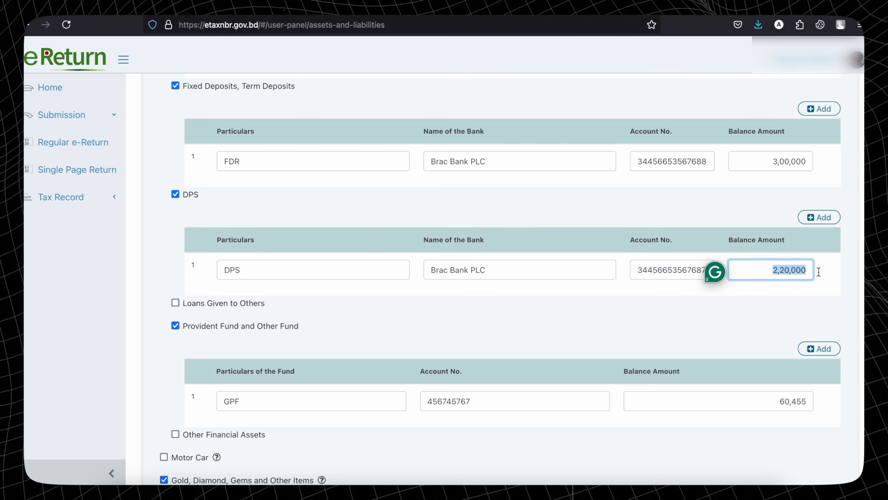
click(818, 271)
Check the balance amount of the GPF entry under Provident Fund and Other Fund.
scroll(818, 271, down, 4)
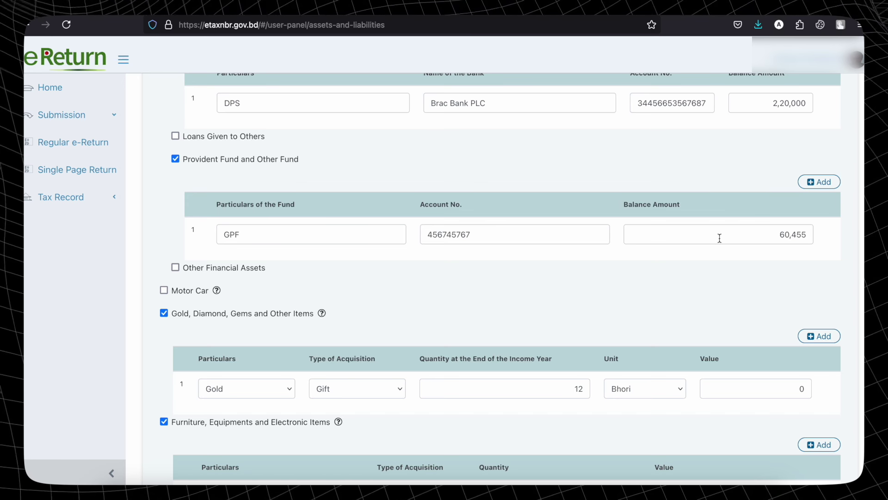
drag(722, 238, 834, 236)
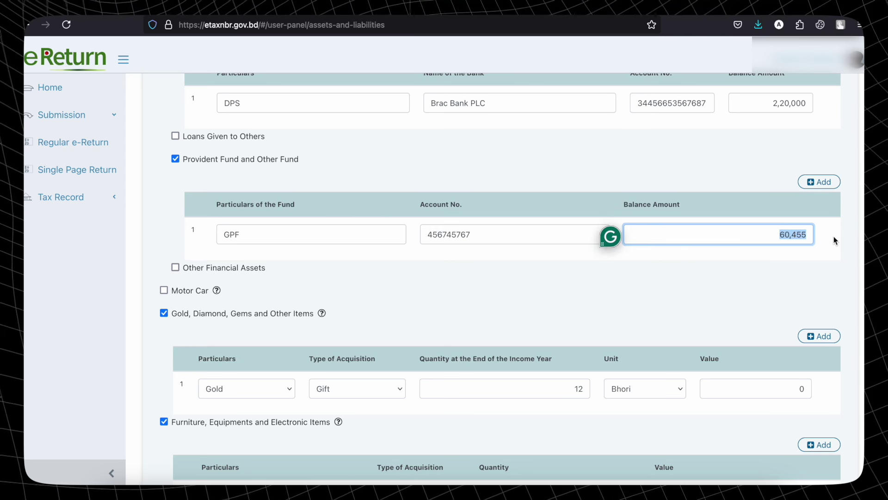
click(834, 236)
Review the gold entry's Particulars and Type of Acquisition options, keeping Gold and Gift, and check its quantity and value fields.
scroll(834, 236, down, 5)
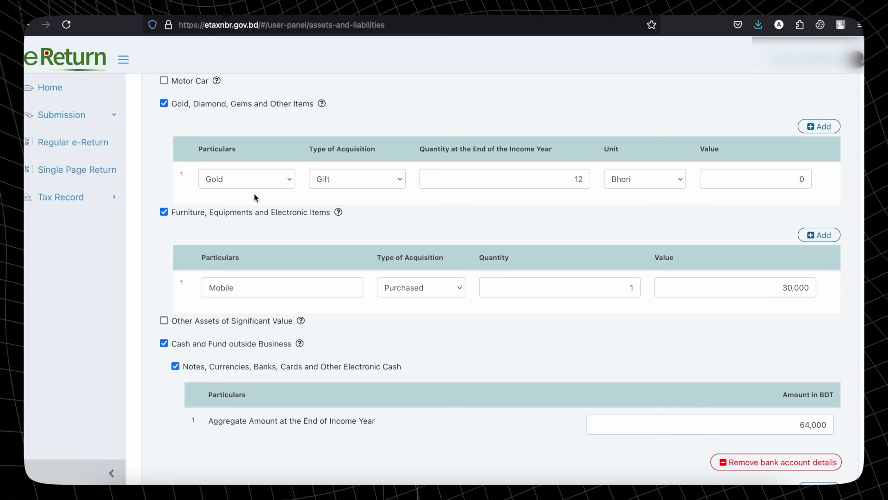
click(257, 182)
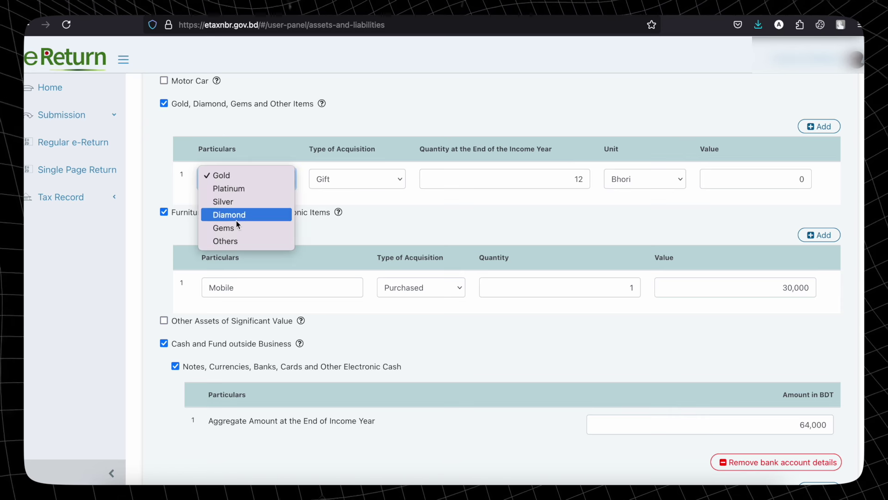
click(237, 176)
click(311, 181)
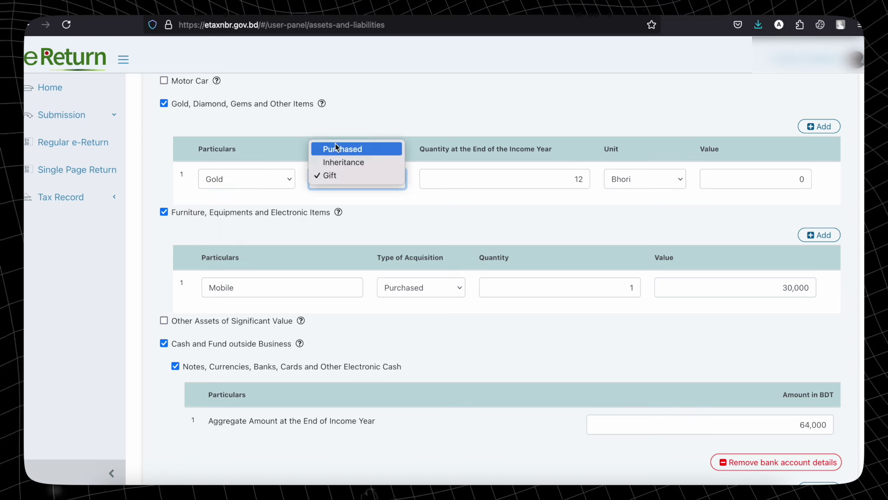
click(345, 176)
click(371, 189)
click(374, 176)
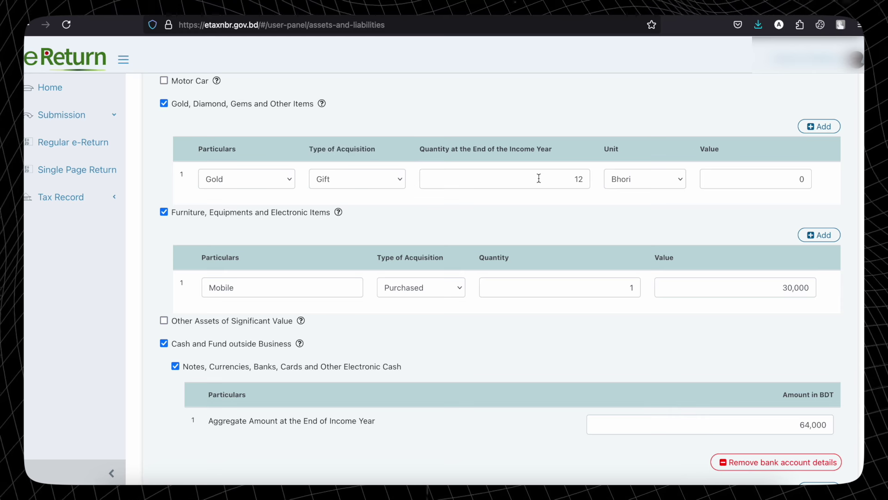
drag(538, 178, 603, 179)
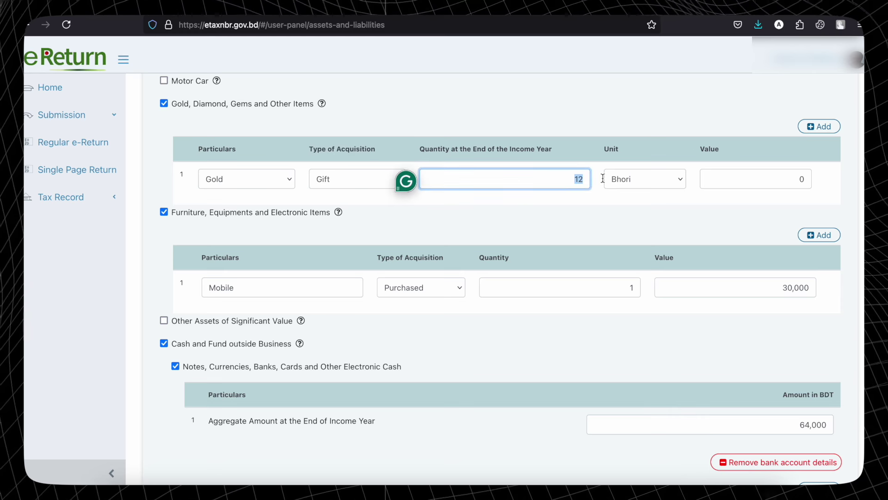
click(771, 185)
click(832, 185)
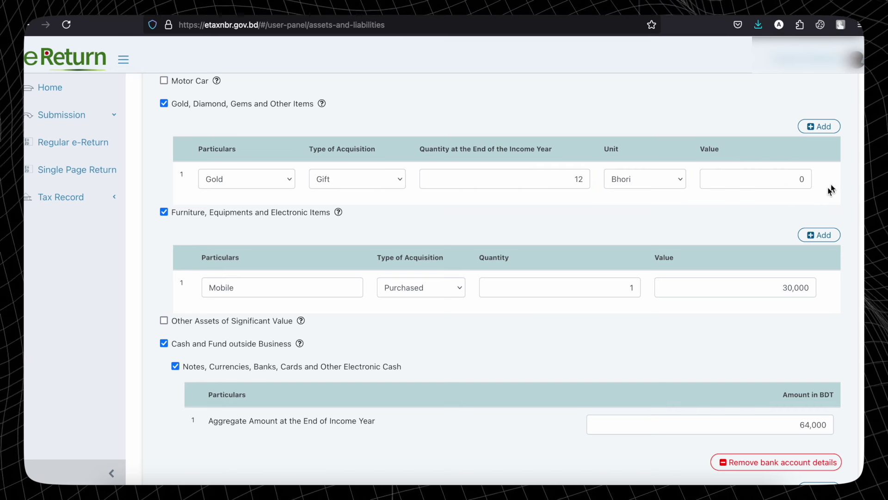
Review the Mobile entry's particulars and value under Furniture, Equipments and Electronic Items.
scroll(828, 194, down, 2)
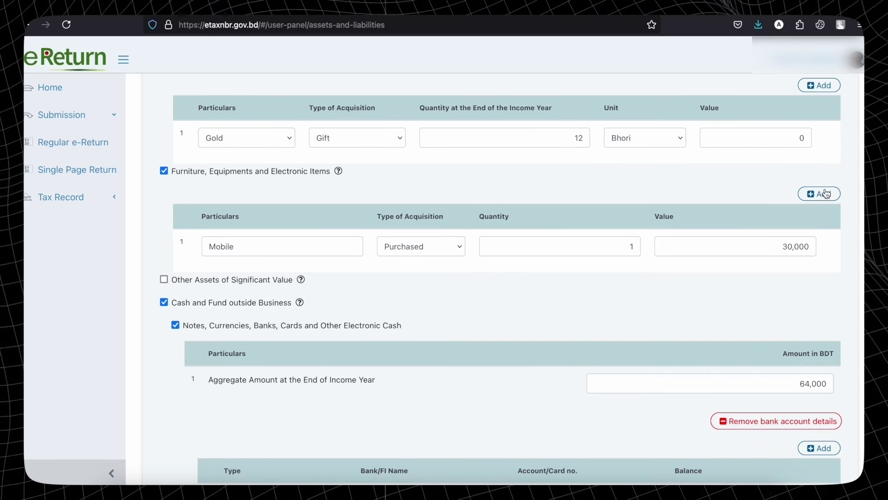
scroll(827, 194, down, 1)
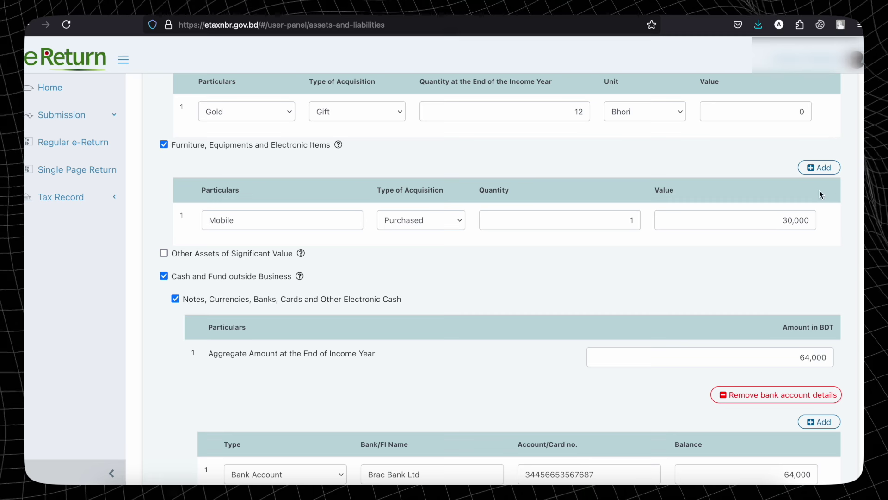
double_click(256, 221)
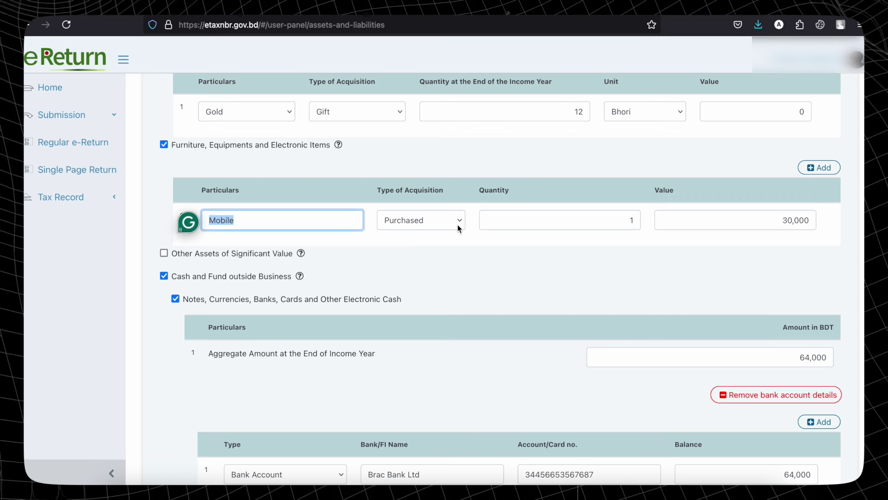
click(802, 222)
click(763, 250)
Review the aggregate amount, bank account details and cash in hand under Cash and Fund outside Business.
scroll(764, 250, down, 5)
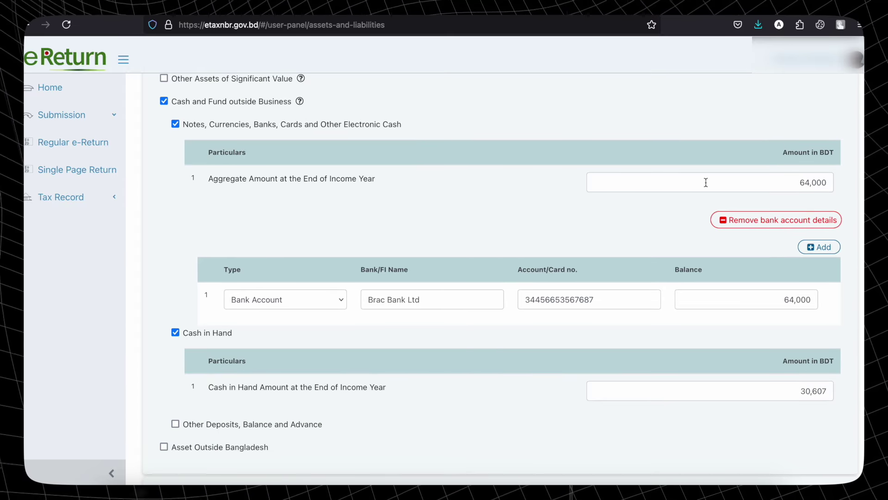
scroll(356, 129, up, 1)
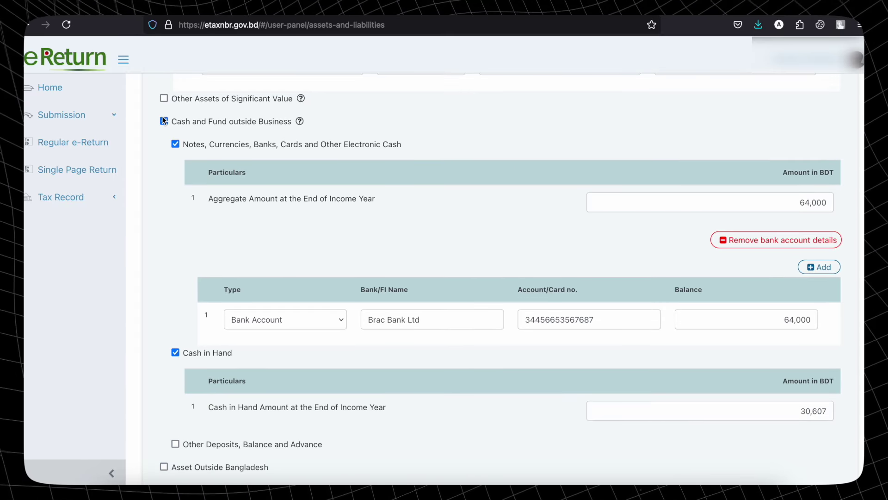
click(776, 202)
click(624, 230)
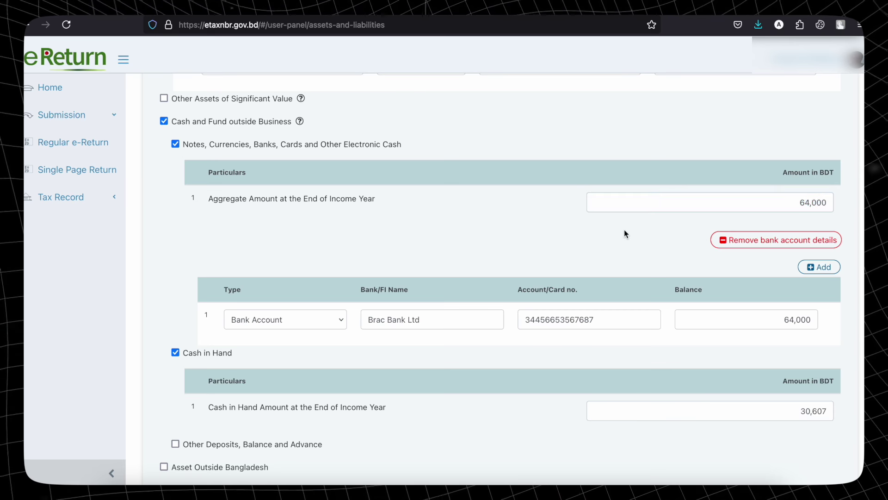
scroll(623, 229, down, 2)
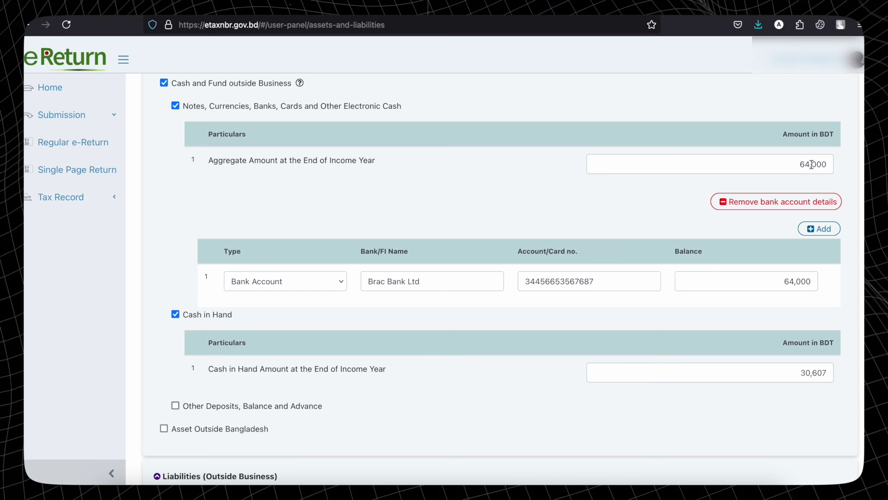
Add a second row to the bank account details, and delete the empty row again.
click(824, 232)
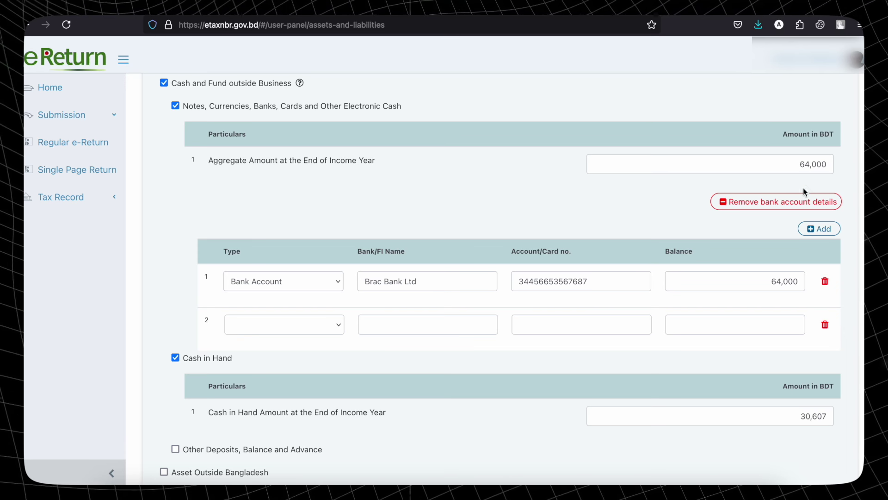
click(826, 325)
Enable Borrowing from Bank or Other FI under Liabilities to view its purpose and balance fields, and disable it again.
scroll(828, 327, down, 4)
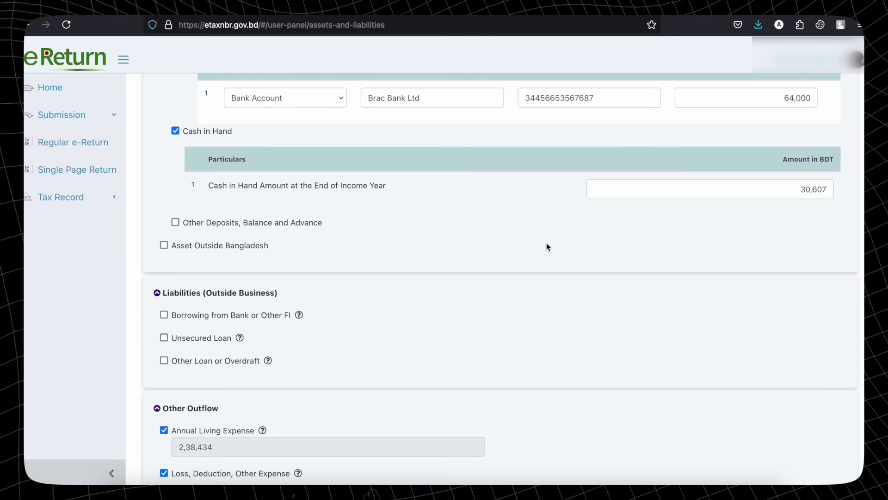
scroll(776, 217, down, 3)
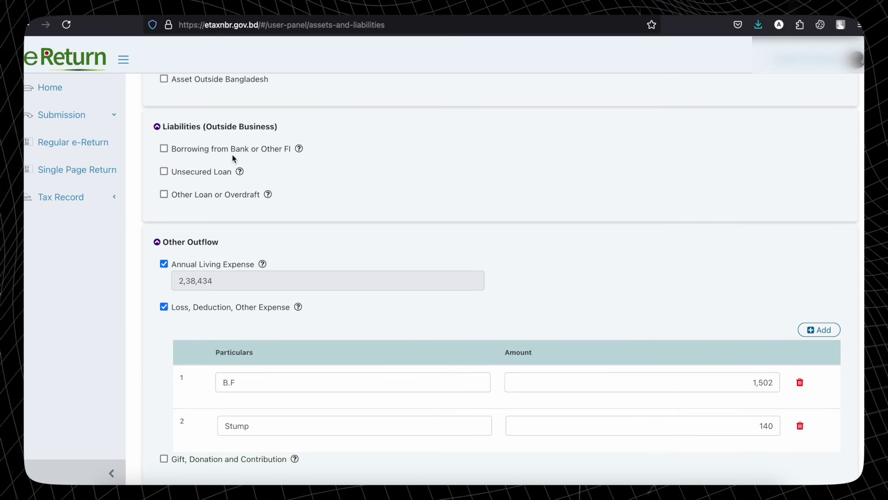
click(164, 148)
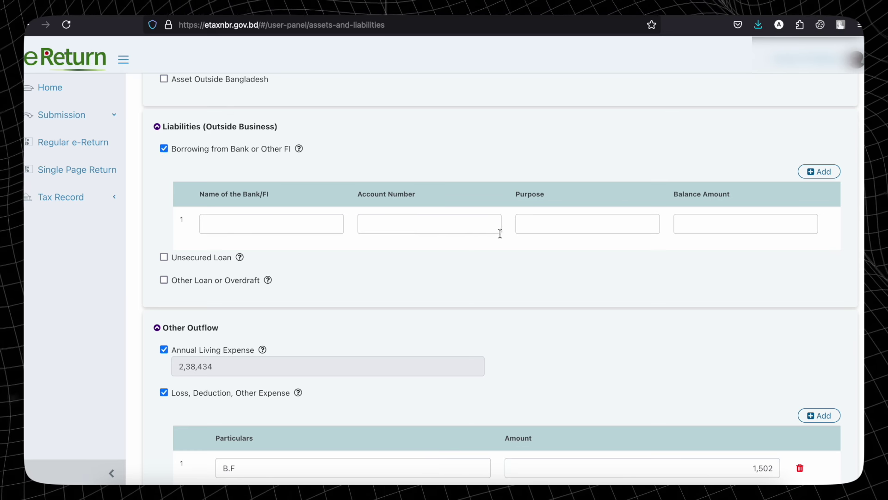
click(564, 230)
click(687, 229)
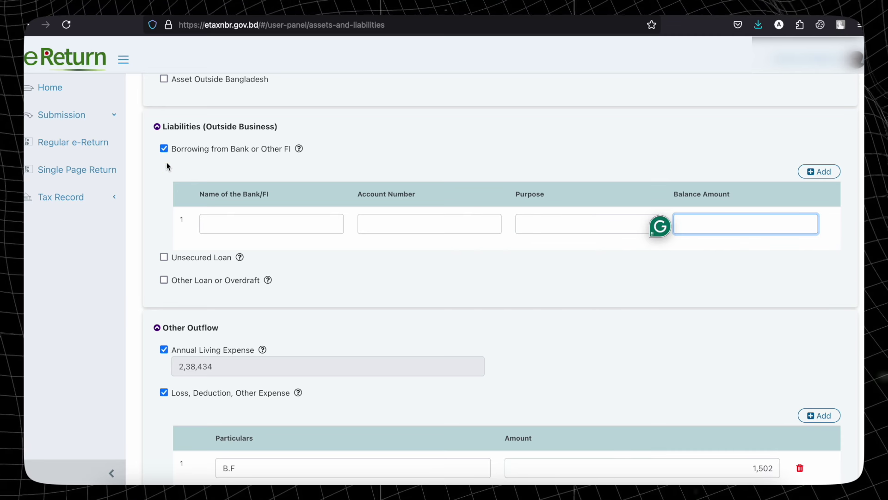
click(163, 149)
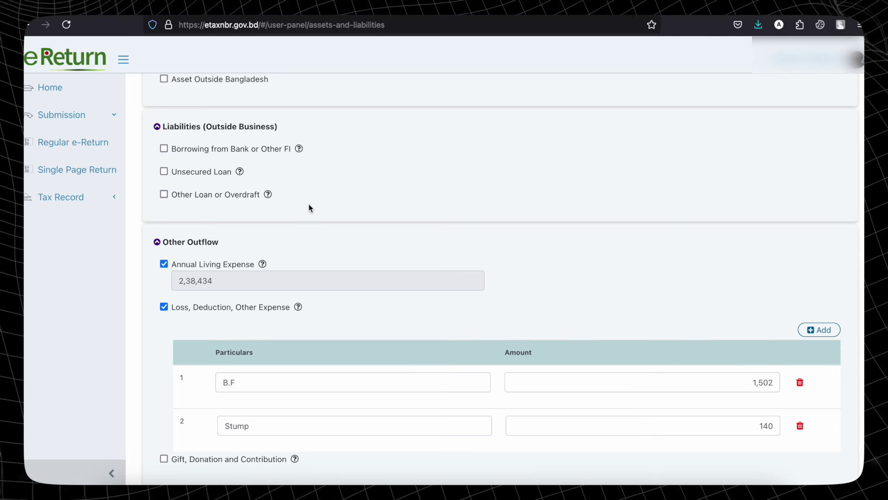
Review the Other Outflow entries for living expense and deductions, and the income and receipts under Sources of Fund.
scroll(310, 207, down, 3)
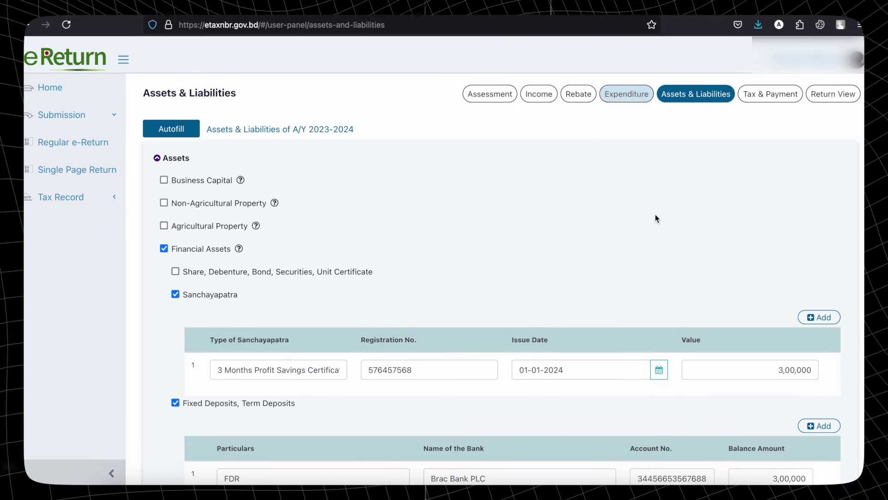
scroll(655, 215, down, 15)
scroll(656, 217, down, 10)
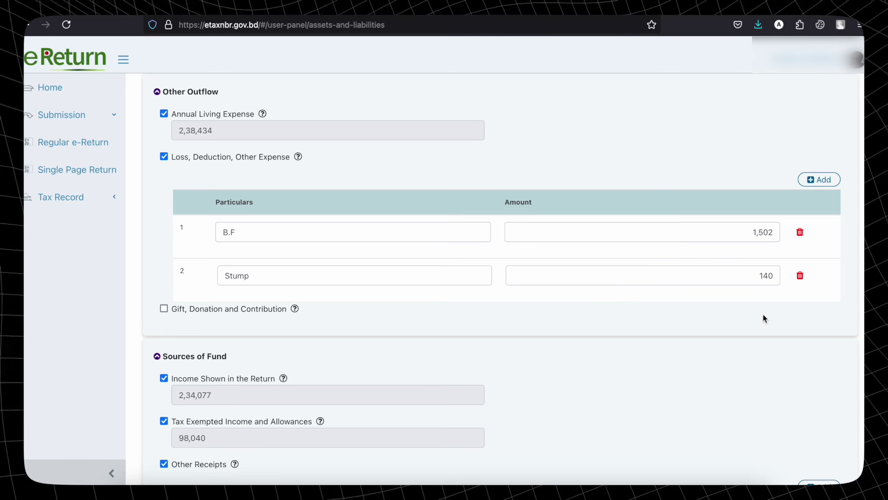
scroll(764, 318, down, 5)
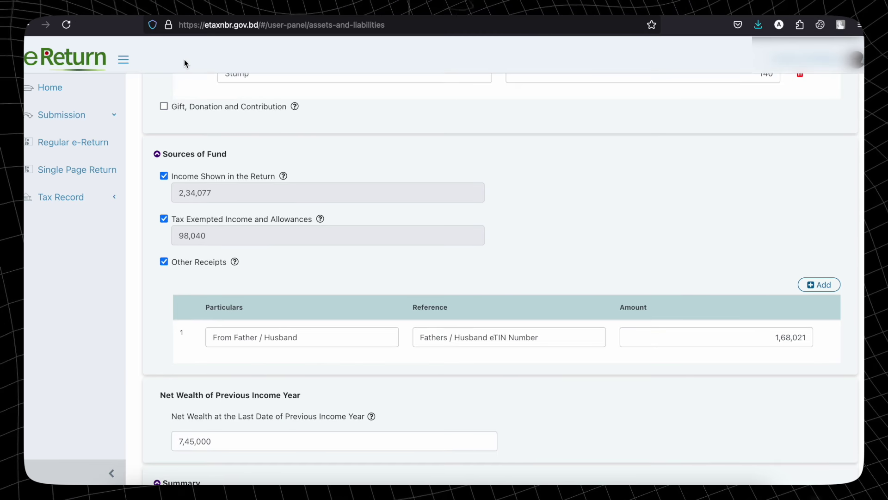
Enable Gift, Donation and Contribution under Other Outflow to view its receiver and amount fields, and disable it again.
click(164, 107)
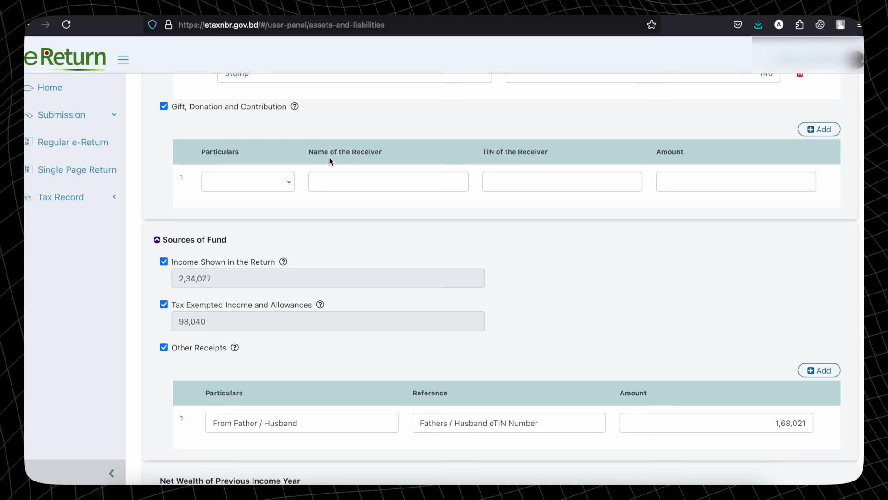
click(164, 107)
scroll(298, 171, down, 1)
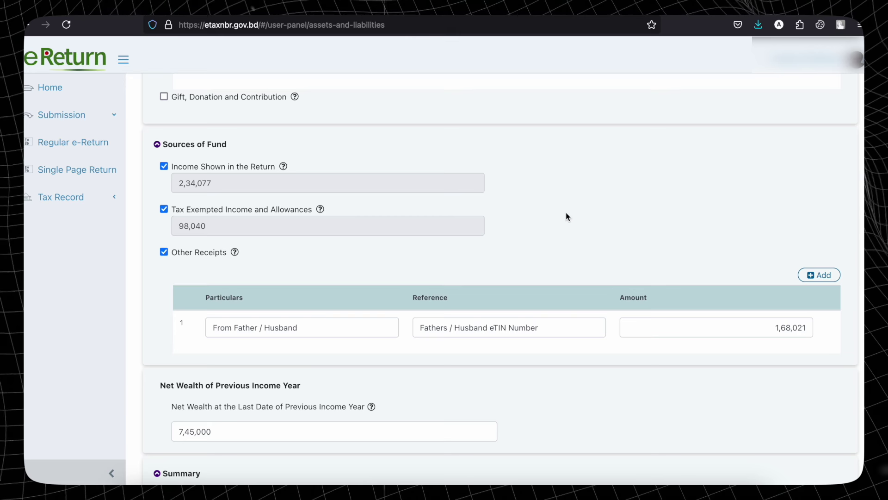
Review the particulars, reference and amount of the Other Receipts row under Sources of Fund.
scroll(567, 217, down, 3)
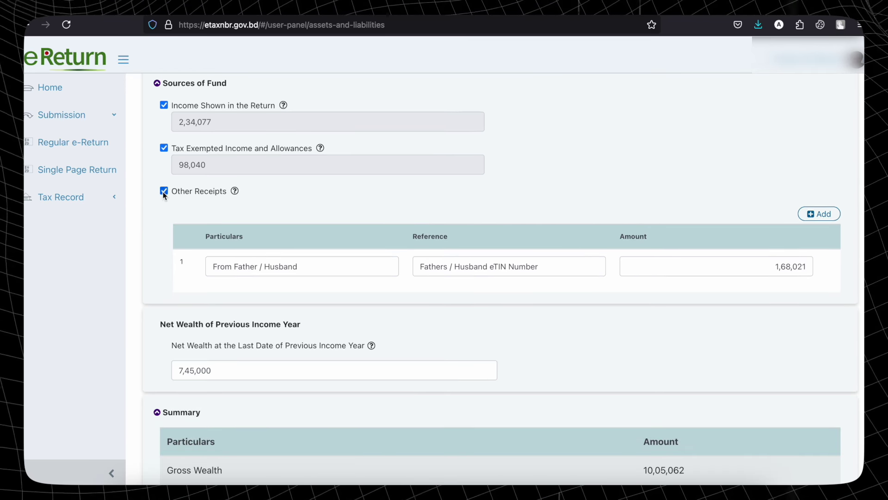
scroll(285, 221, down, 1)
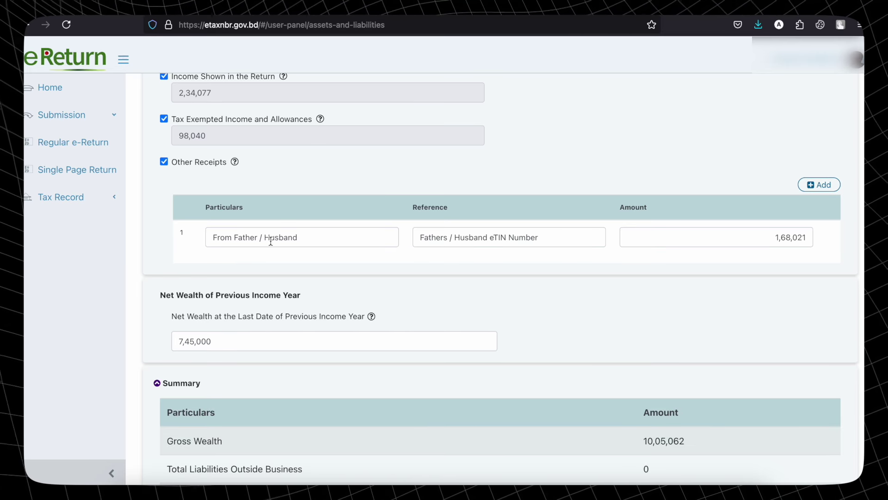
drag(561, 238, 393, 239)
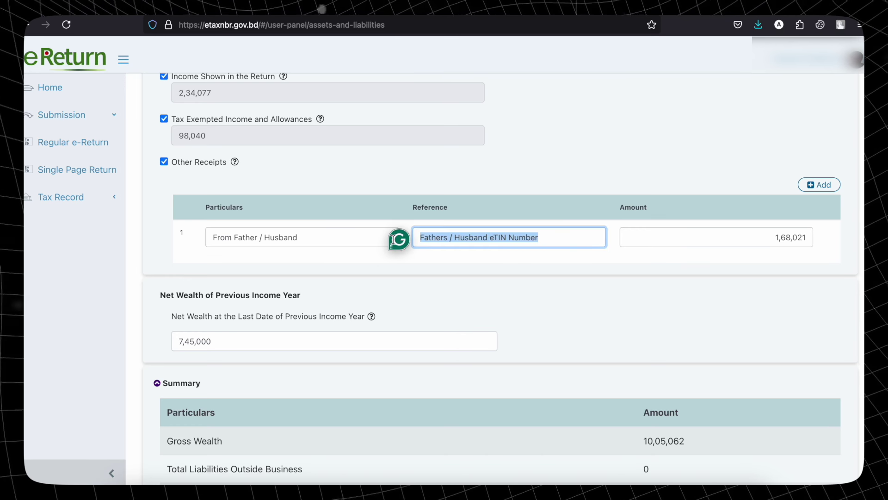
click(753, 236)
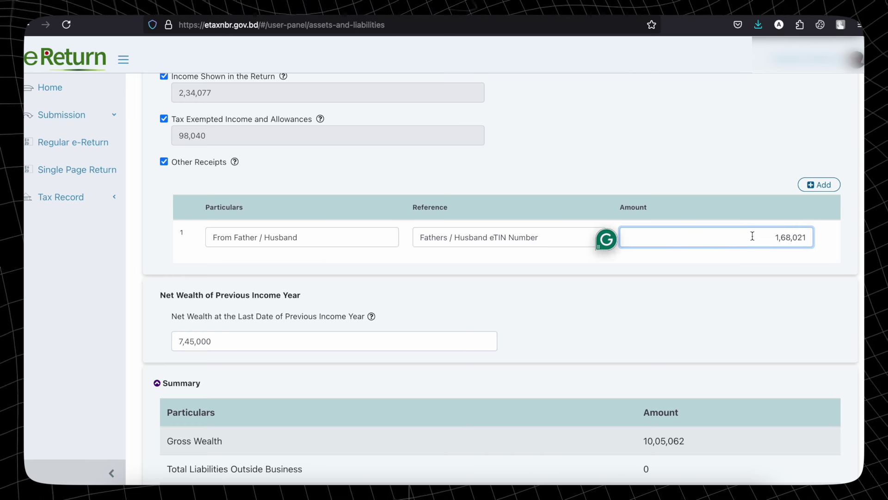
drag(752, 236, 857, 244)
click(830, 245)
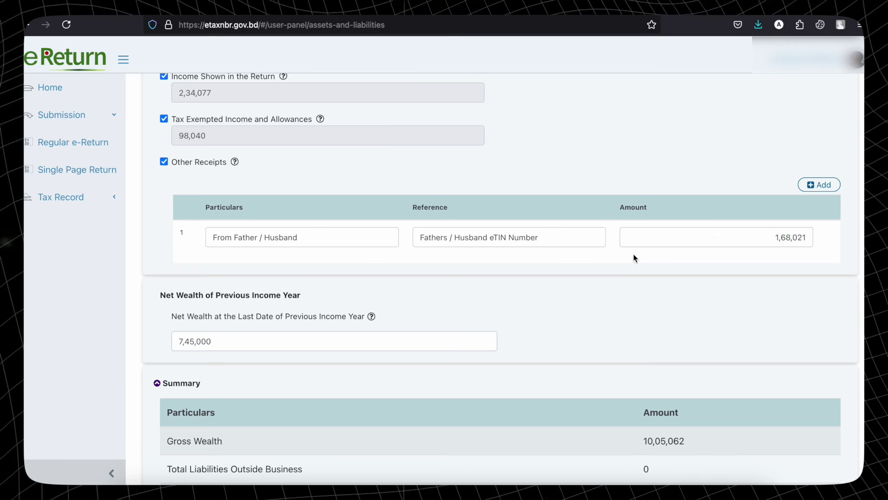
triple_click(558, 236)
click(494, 265)
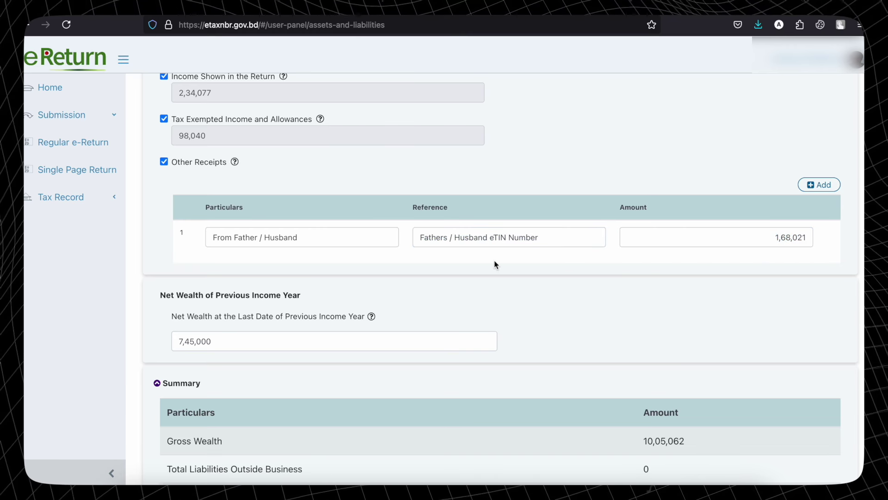
Compare Net Wealth in the Summary with the previous income year's net wealth, and check the Difference row.
scroll(495, 265, down, 5)
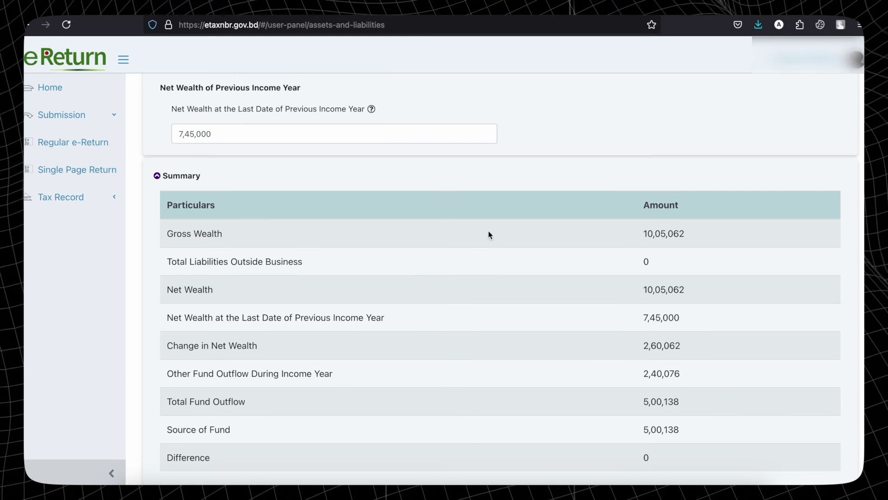
drag(642, 289, 704, 289)
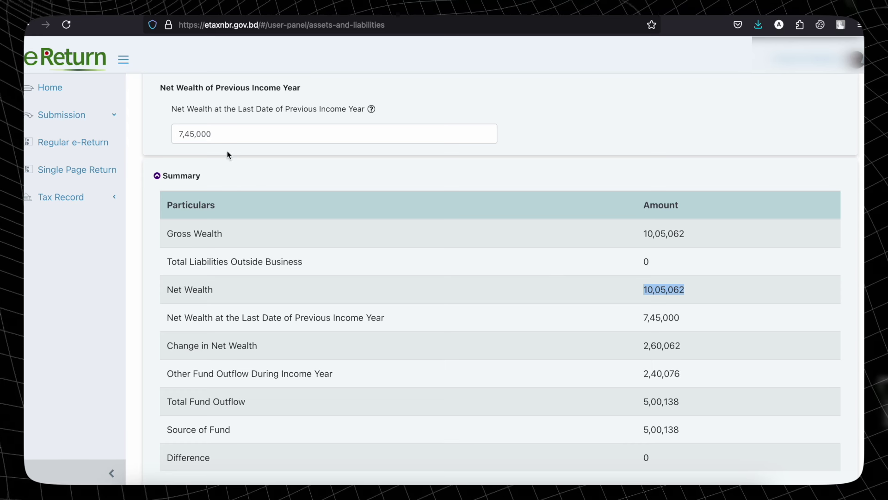
drag(219, 135, 178, 136)
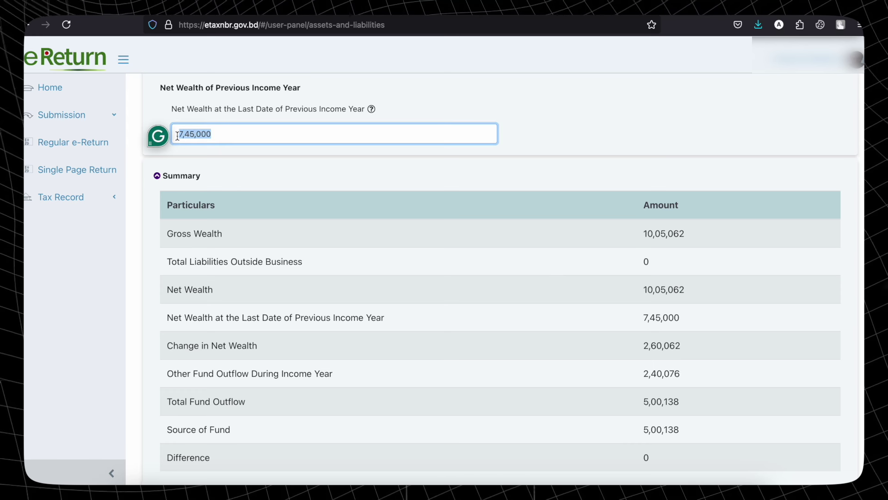
click(250, 153)
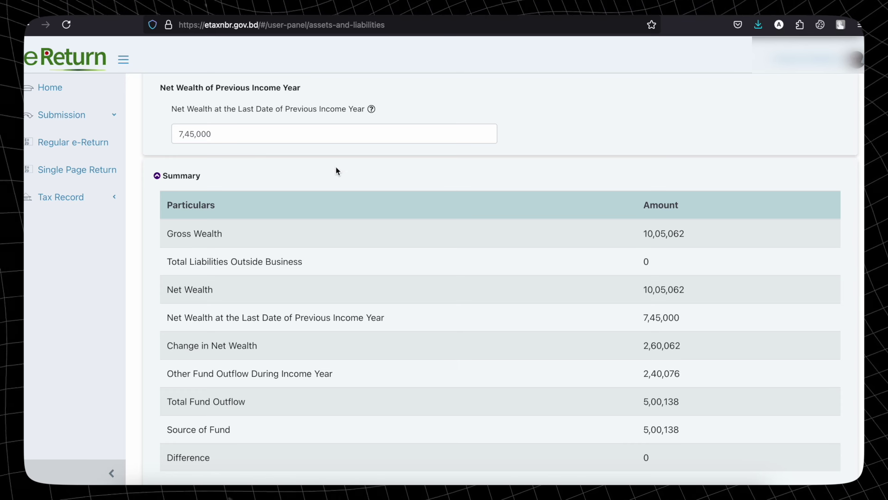
drag(640, 292, 712, 293)
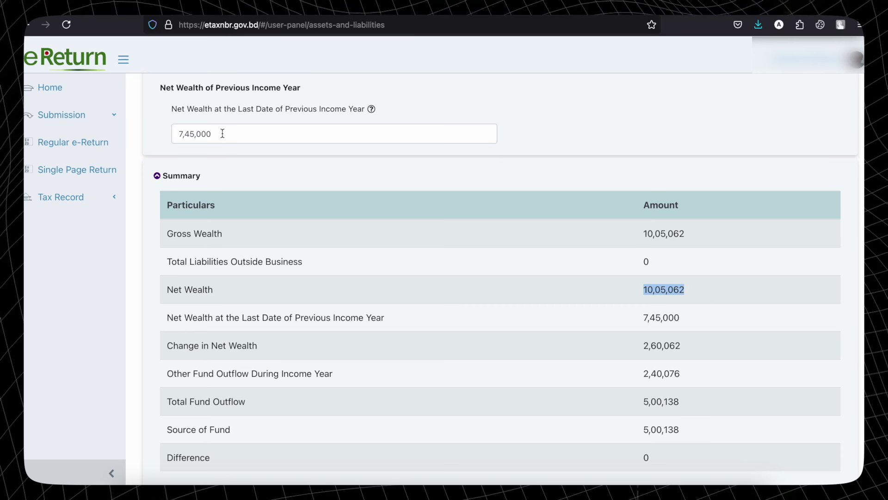
scroll(387, 242, down, 3)
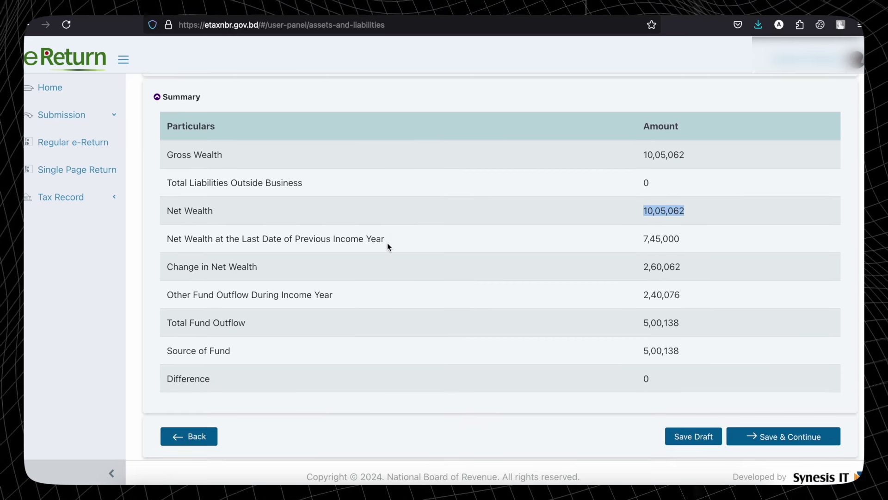
click(641, 379)
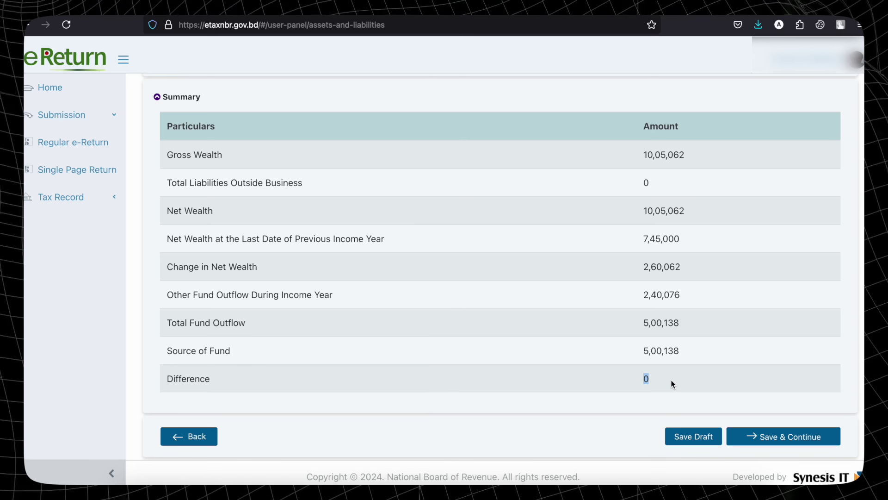
click(561, 236)
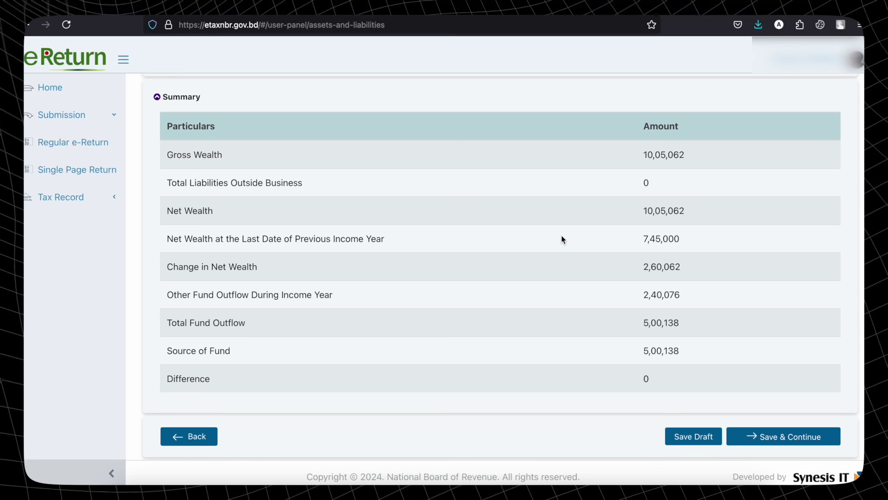
Check Gross Wealth in the Summary against the financial asset, provident fund, gold and furniture entries.
drag(642, 156, 699, 155)
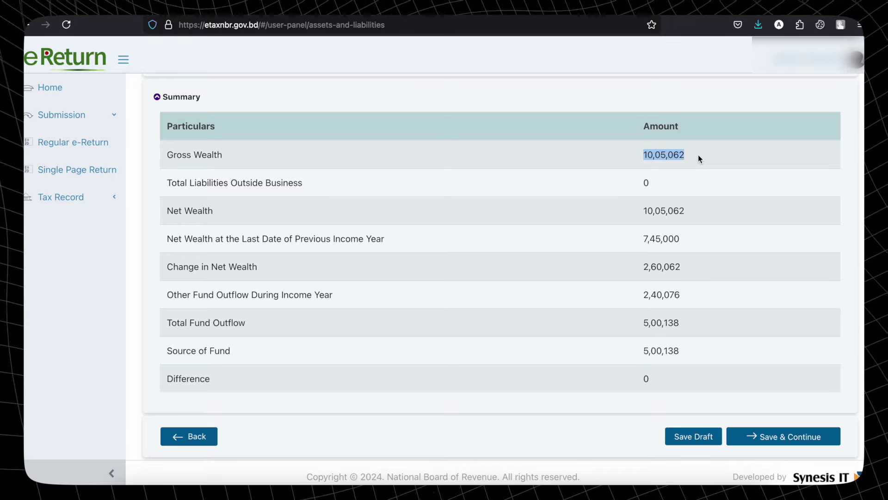
scroll(698, 155, up, 15)
scroll(700, 159, down, 4)
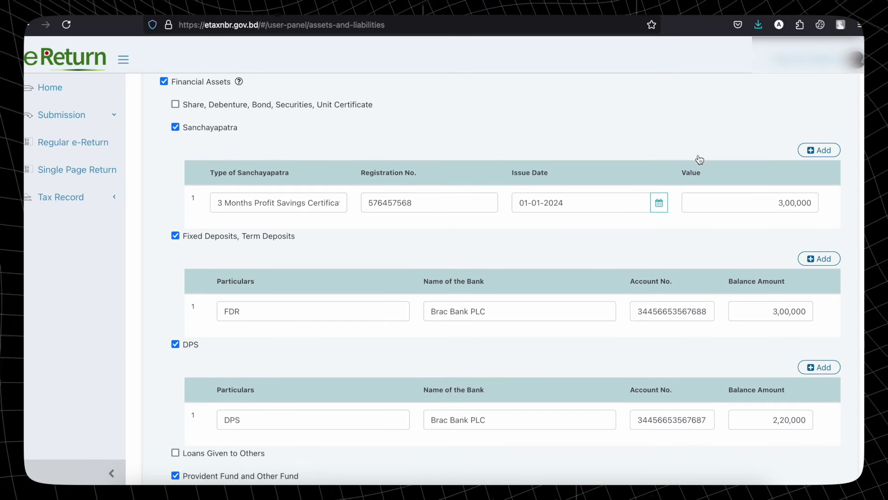
scroll(700, 159, down, 3)
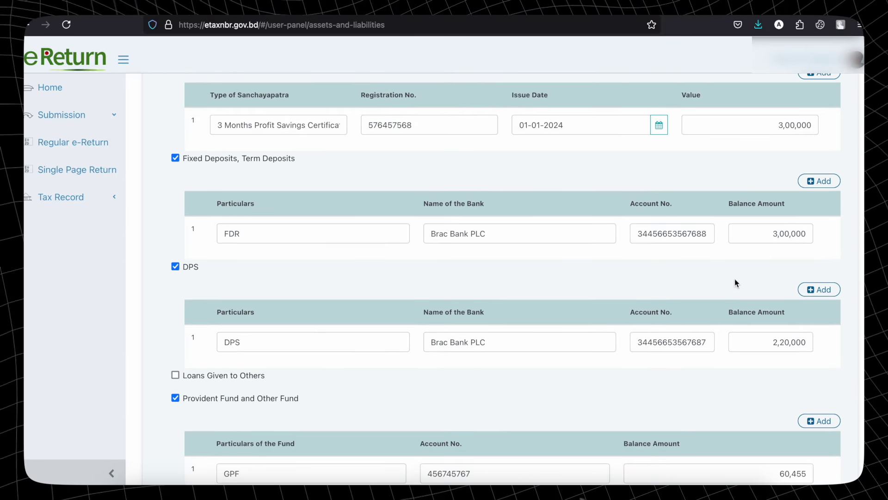
scroll(735, 280, down, 3)
scroll(775, 301, down, 3)
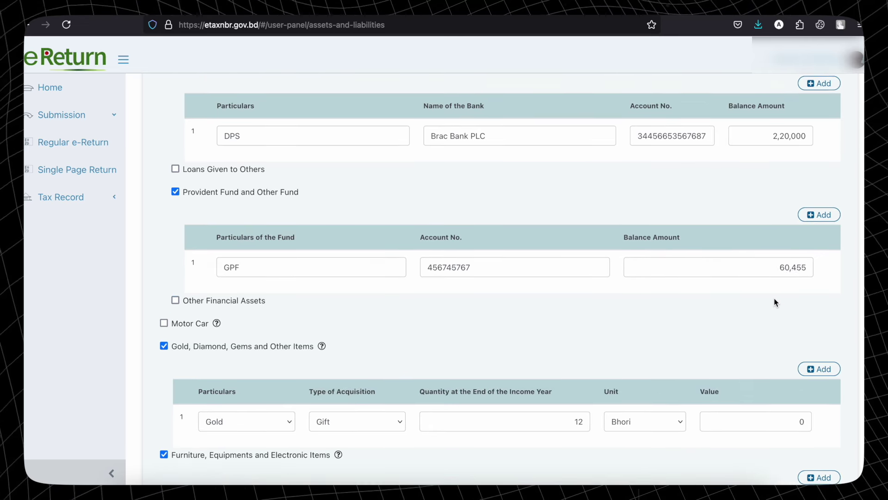
scroll(801, 299, down, 3)
scroll(801, 299, down, 3)
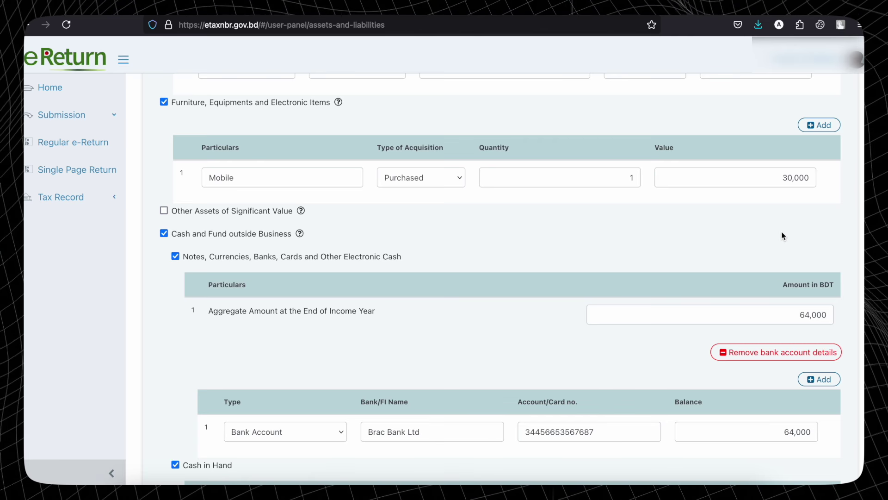
Examine the bank balance and cash in hand entries that feed into Gross Wealth in the Summary.
scroll(793, 244, down, 2)
scroll(792, 239, down, 2)
scroll(792, 239, up, 2)
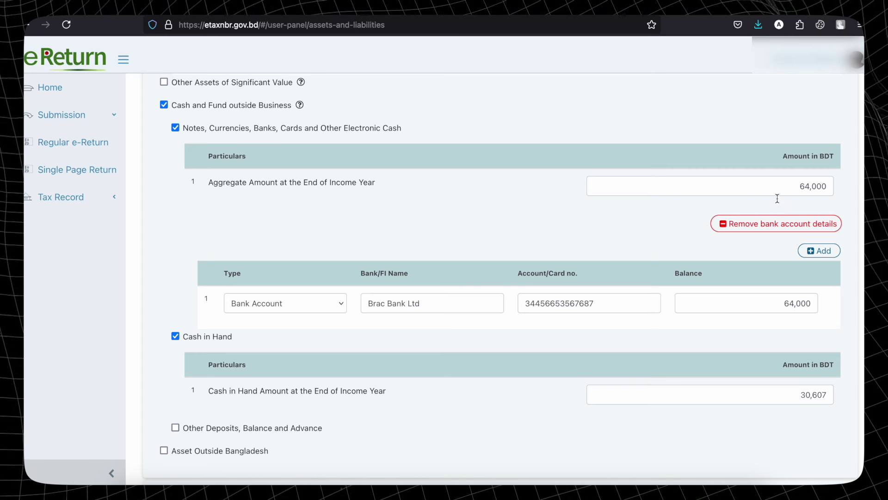
scroll(766, 313, down, 1)
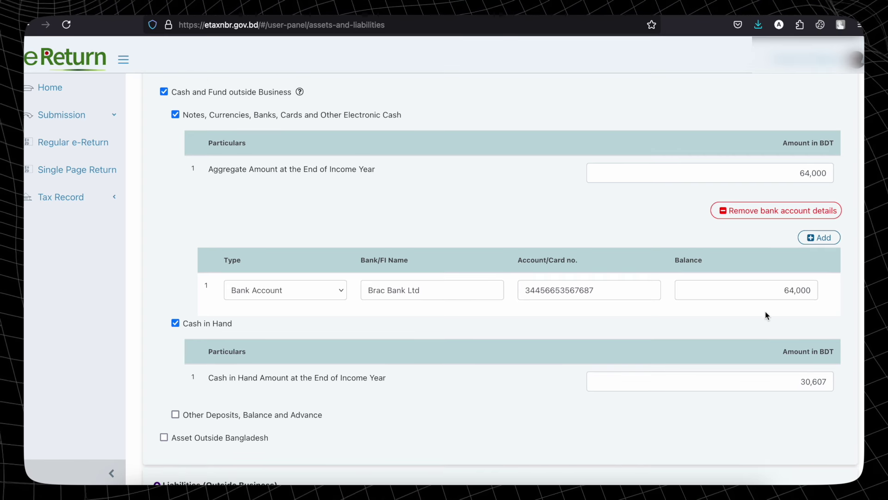
scroll(765, 312, down, 1)
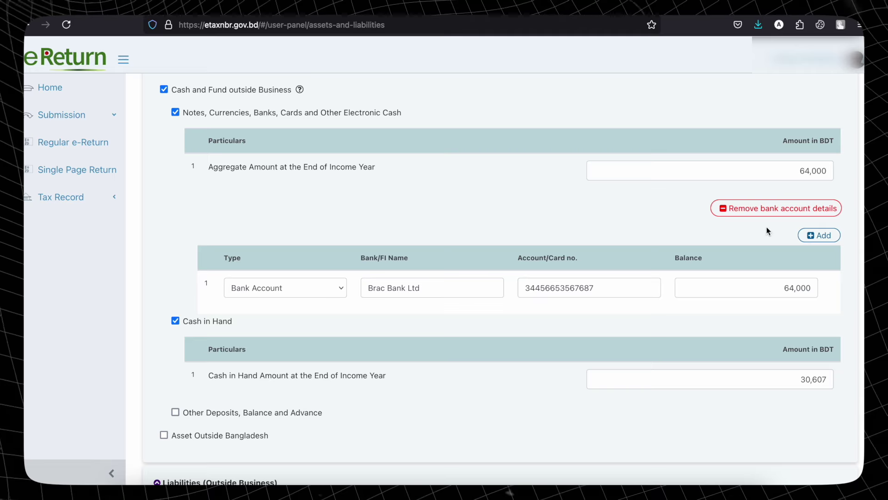
scroll(767, 229, down, 2)
scroll(769, 323, up, 10)
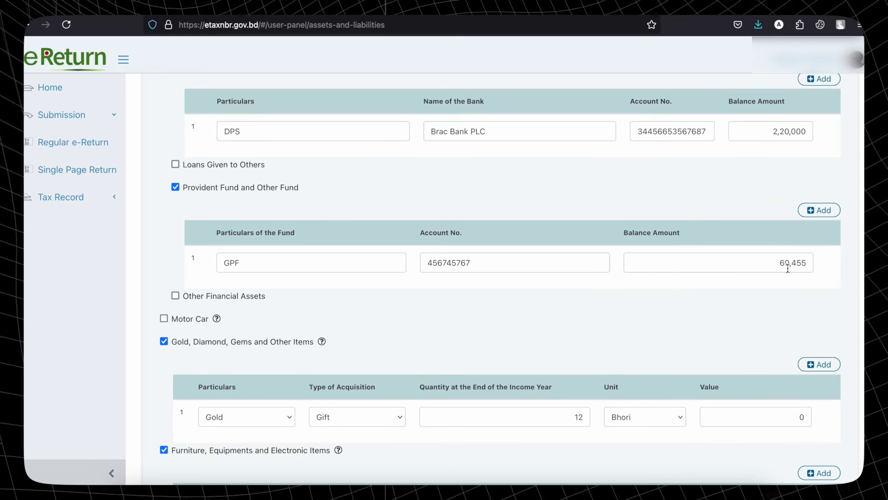
scroll(787, 265, down, 3)
scroll(788, 268, down, 15)
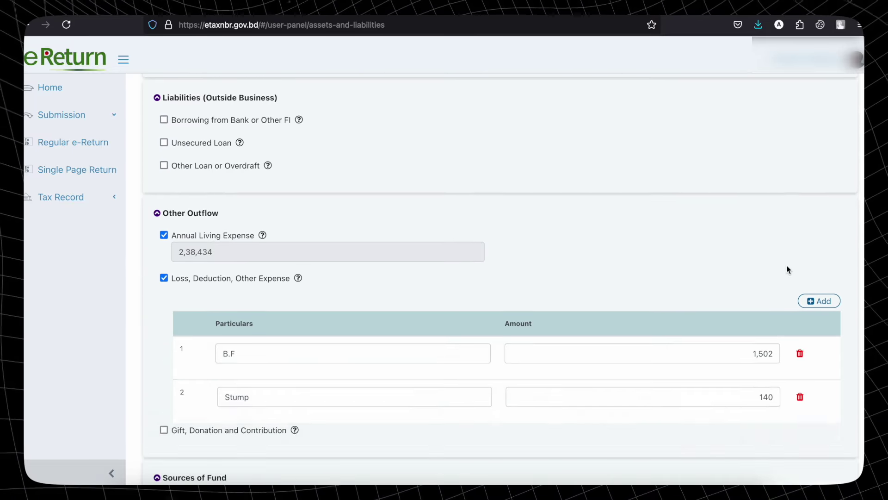
scroll(788, 269, down, 10)
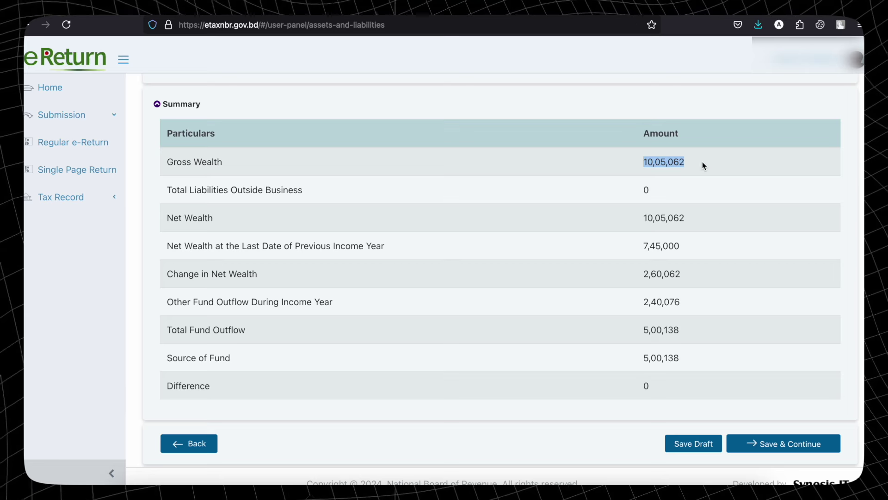
Check the Liabilities (Outside Business) options against Total Liabilities Outside Business in the Summary.
scroll(702, 163, up, 12)
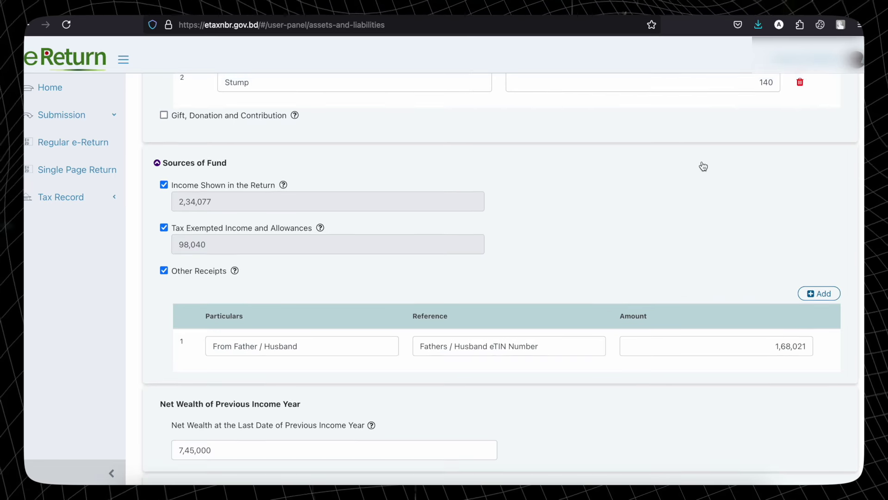
scroll(704, 166, up, 5)
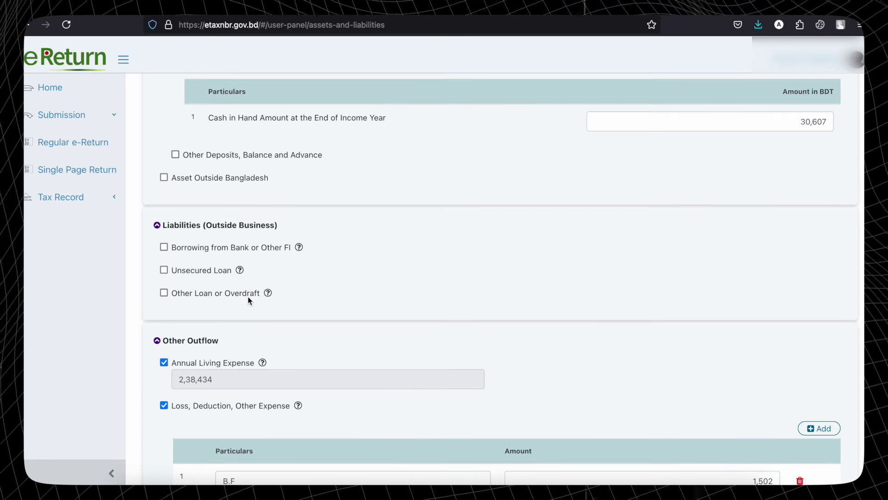
scroll(544, 301, down, 17)
scroll(544, 301, up, 1)
click(636, 241)
triple_click(632, 233)
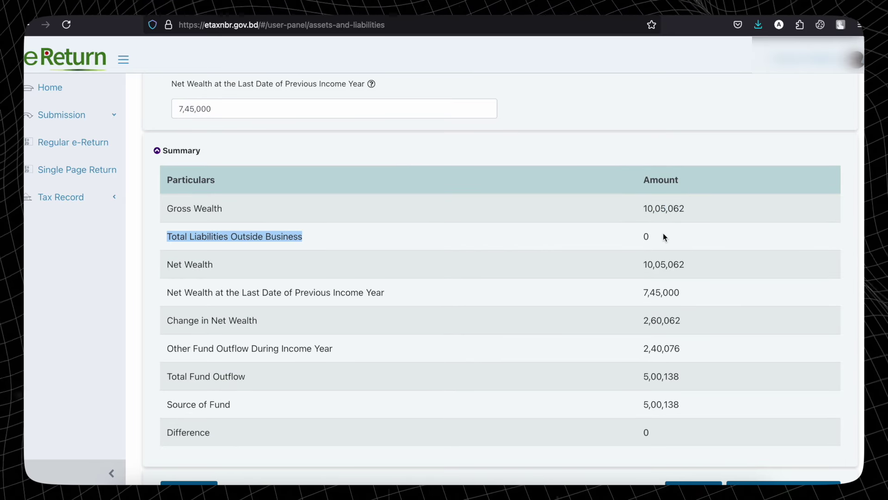
click(649, 237)
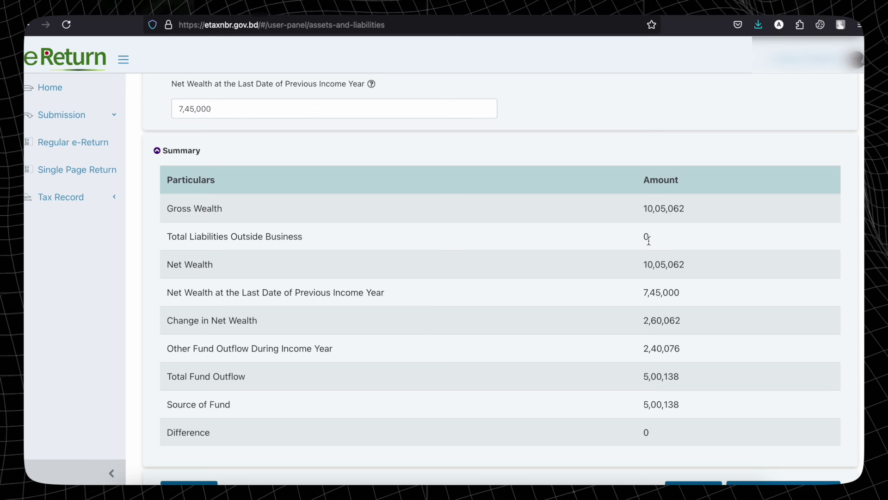
Examine the Summary amounts for Net Wealth, previous income year's net wealth and Change in Net Wealth.
drag(642, 267, 705, 268)
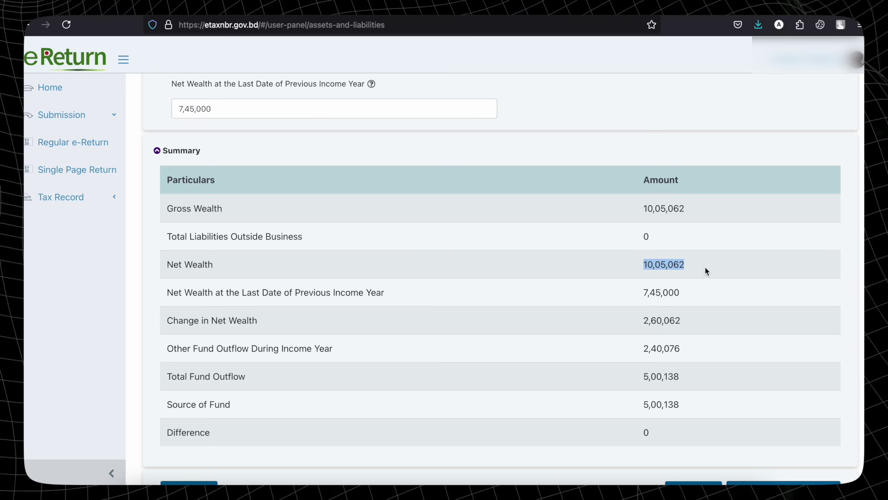
click(645, 263)
drag(644, 264, 726, 265)
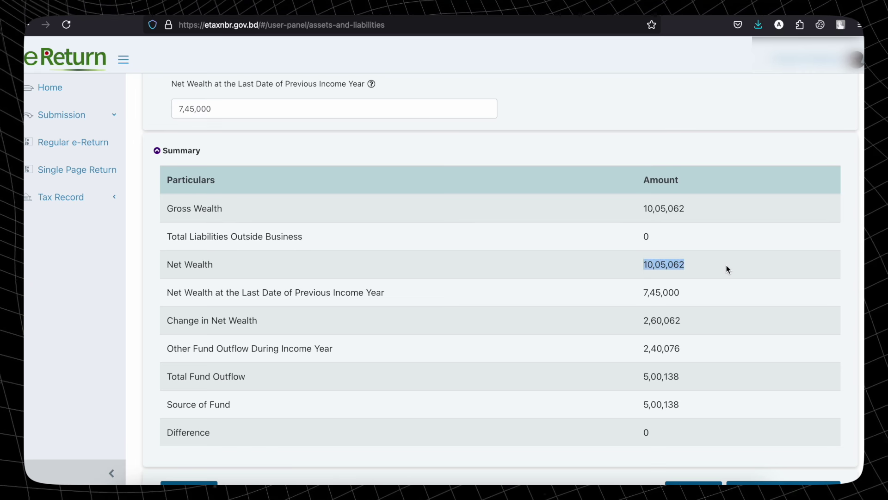
scroll(726, 265, down, 2)
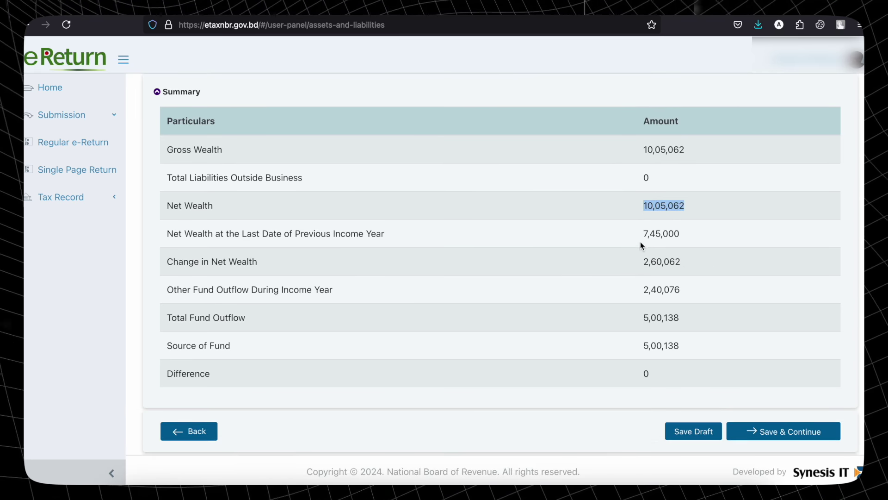
scroll(642, 239, up, 2)
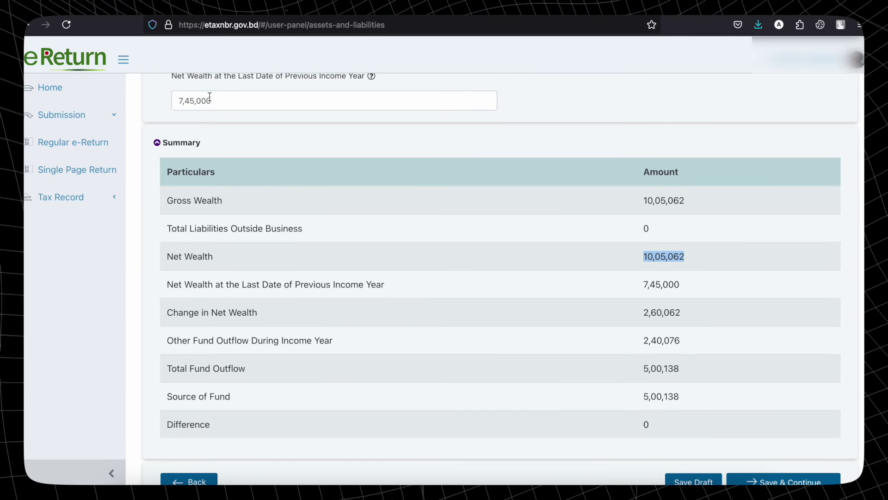
drag(643, 284, 695, 281)
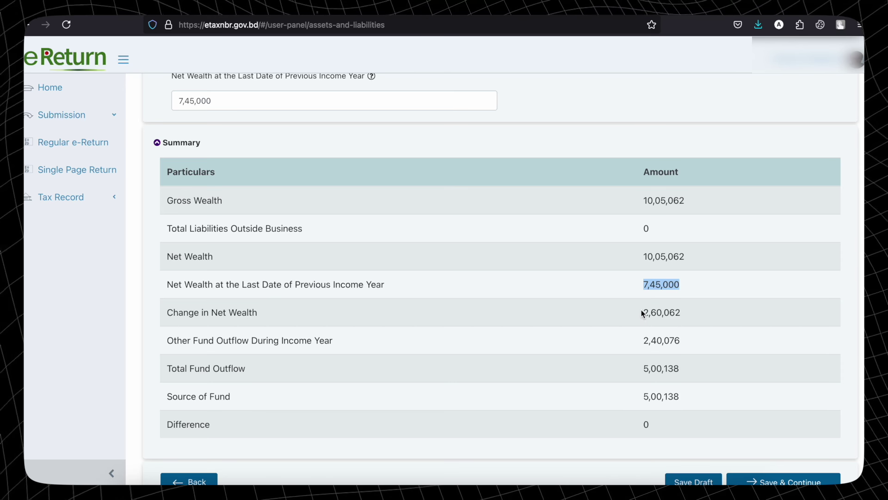
drag(641, 310, 703, 313)
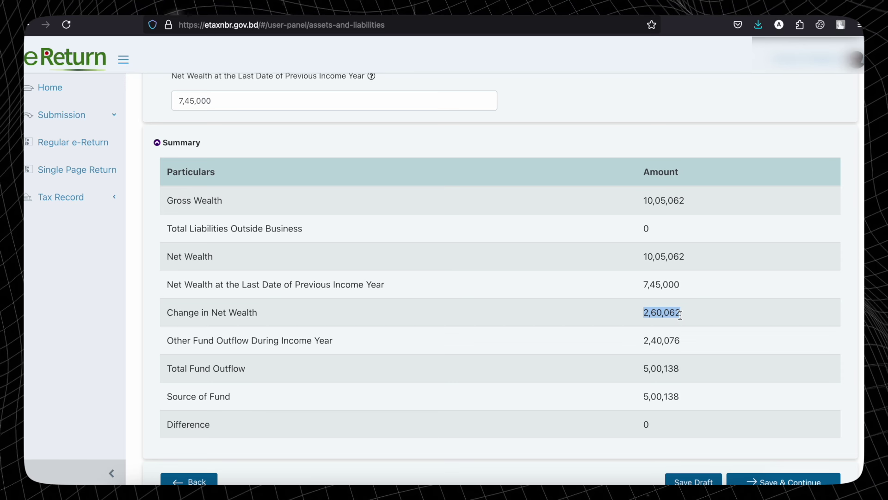
Check Other Fund Outflow During Income Year in the Summary against the living expense, B.F and Stump entries.
scroll(680, 315, down, 2)
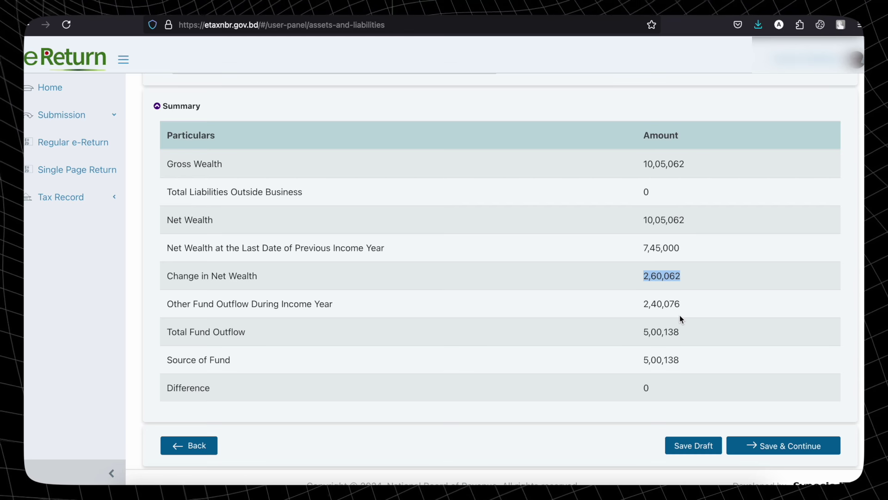
scroll(681, 318, up, 10)
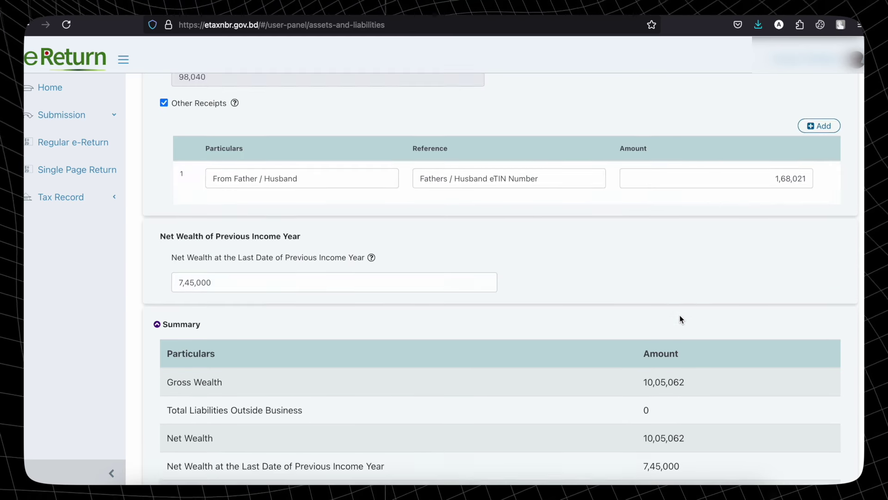
scroll(680, 319, up, 8)
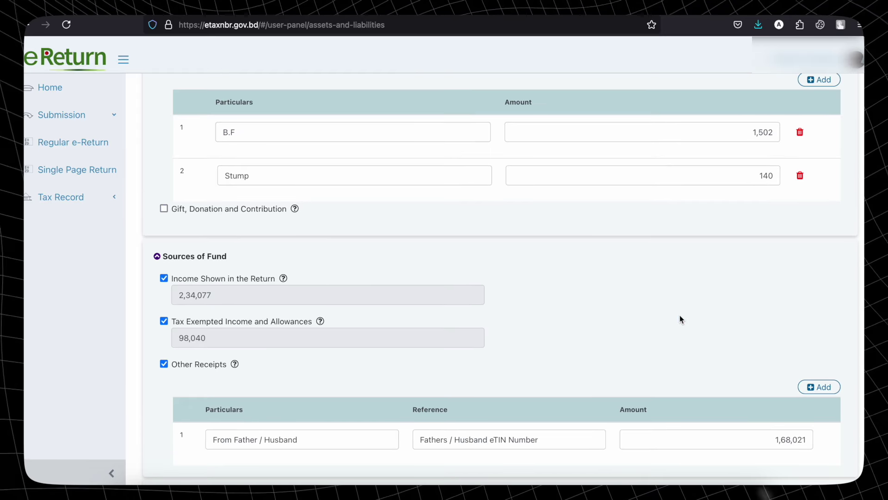
scroll(679, 318, down, 4)
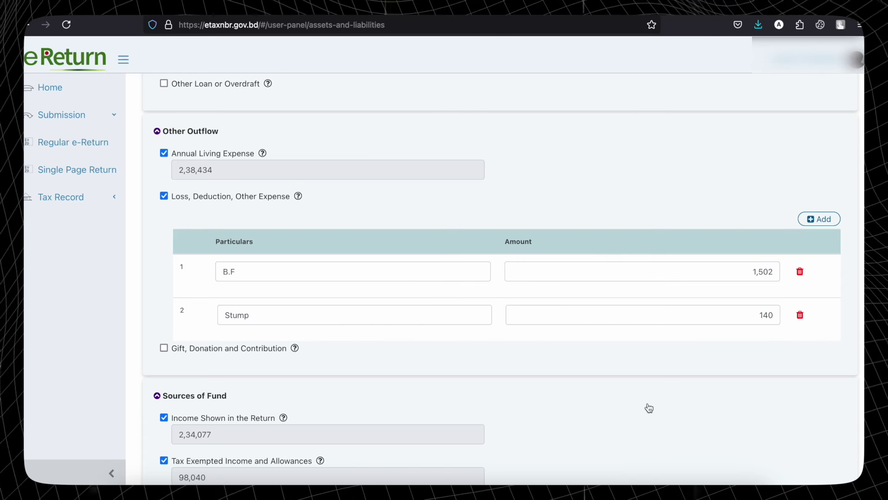
scroll(648, 404, down, 15)
scroll(648, 406, down, 1)
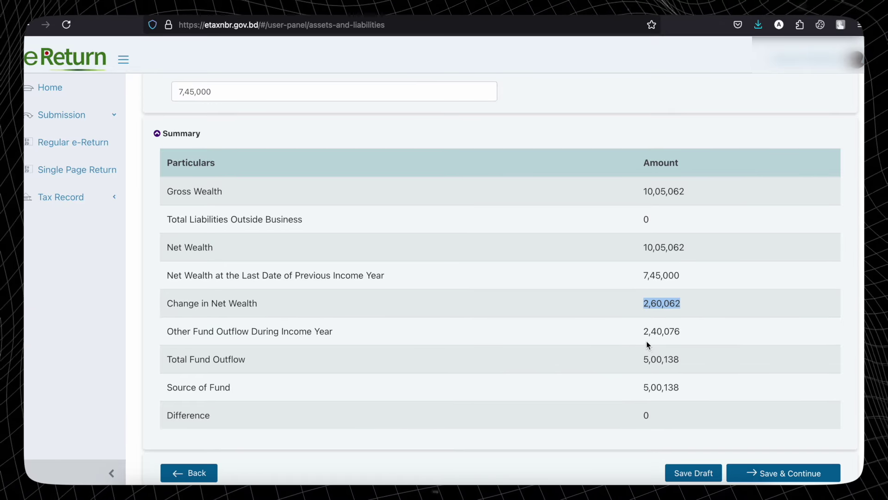
drag(644, 332, 707, 338)
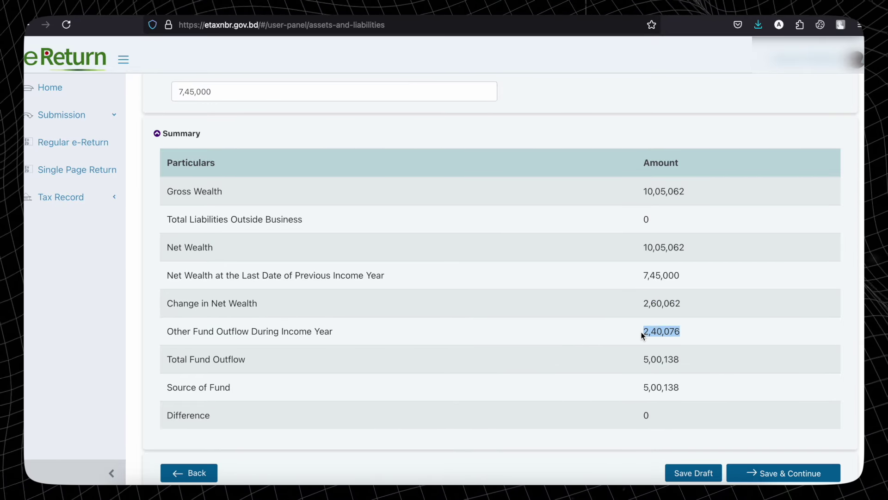
drag(641, 332, 688, 337)
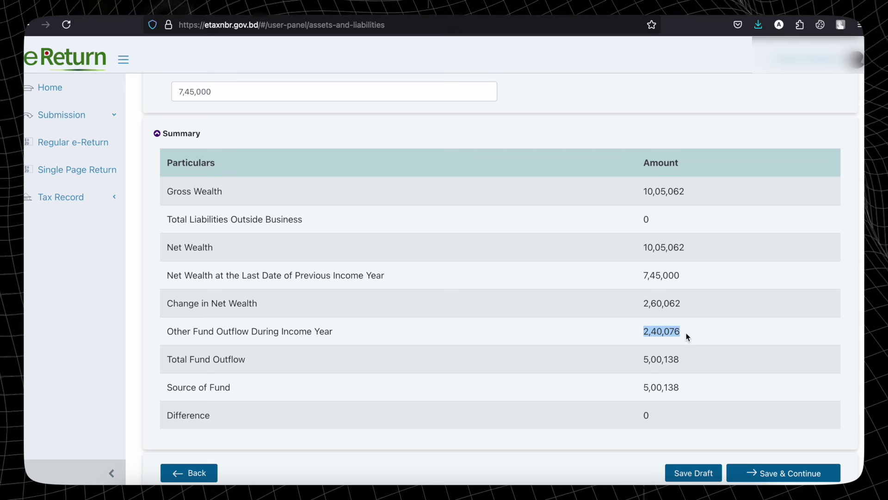
Compare Total Fund Outflow with Source of Fund in the Summary and check the Difference.
drag(644, 304, 682, 328)
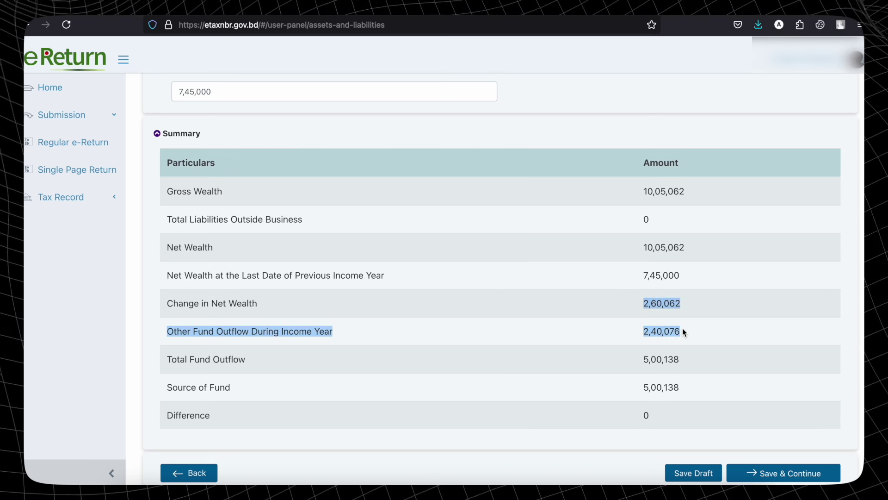
click(644, 362)
drag(644, 363, 687, 366)
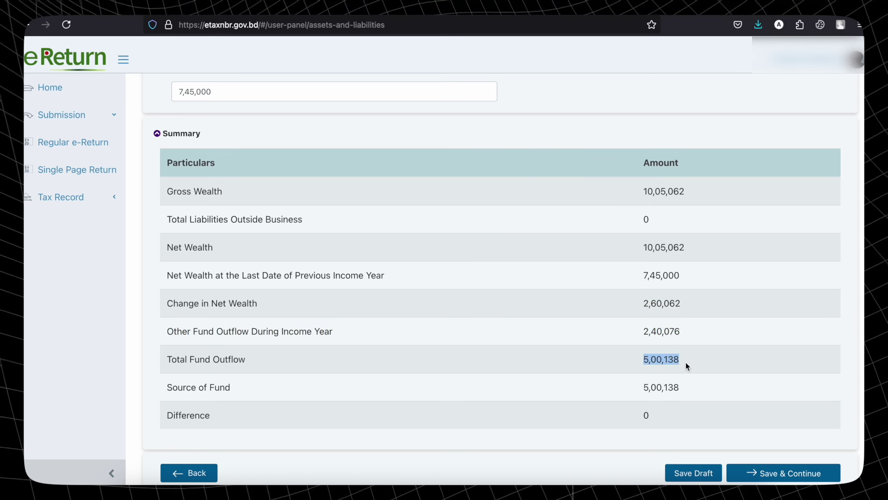
drag(644, 388, 710, 394)
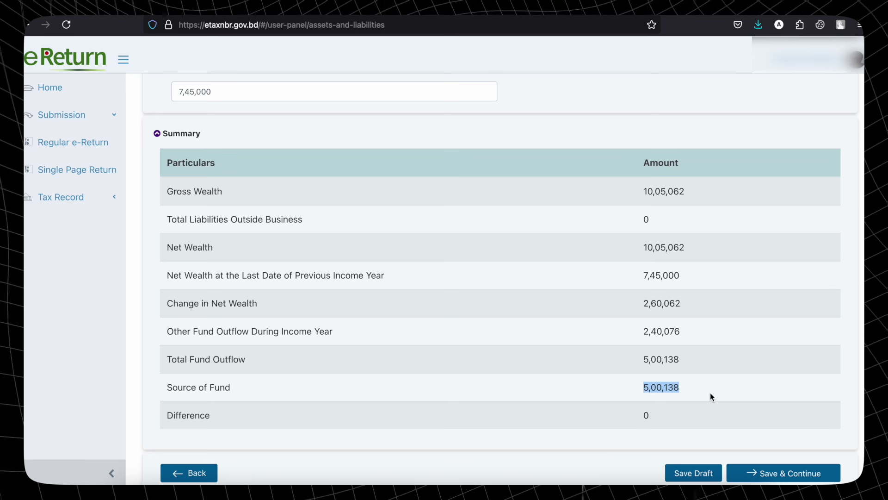
click(646, 382)
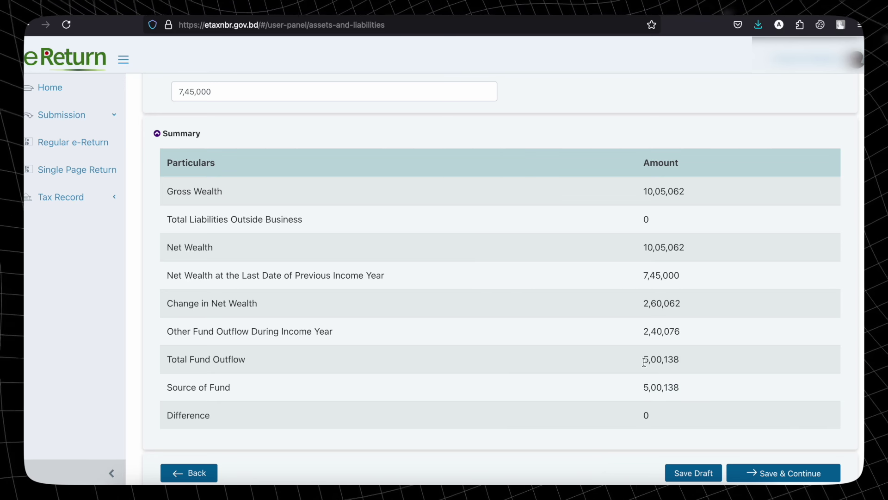
drag(644, 361, 679, 361)
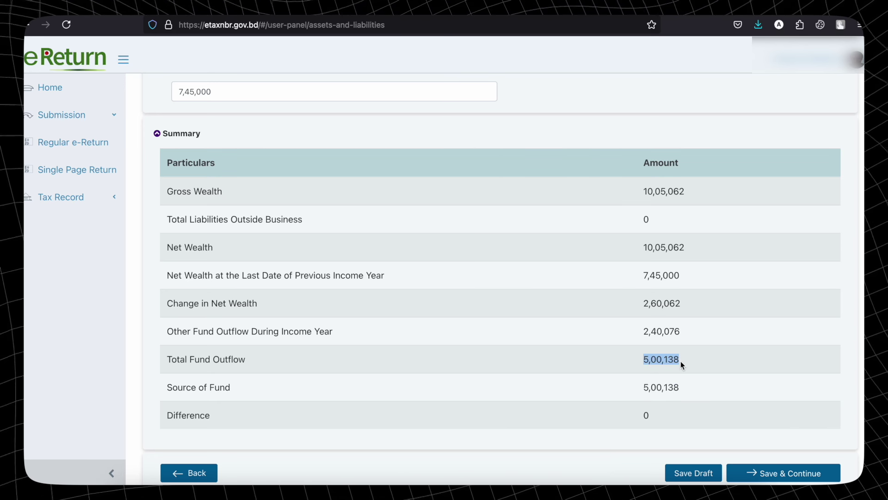
drag(681, 364, 684, 390)
drag(637, 417, 668, 417)
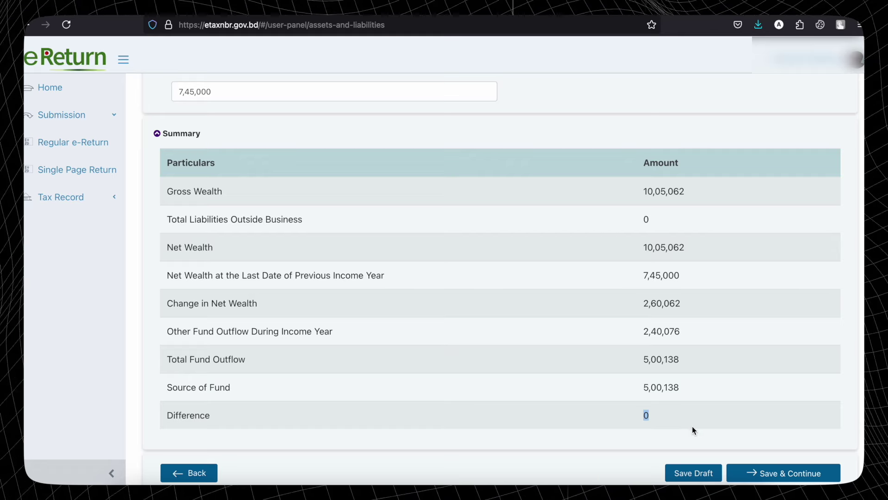
Save the assets and liabilities section, continue to Tax & Payment, and review its total income particulars.
click(766, 473)
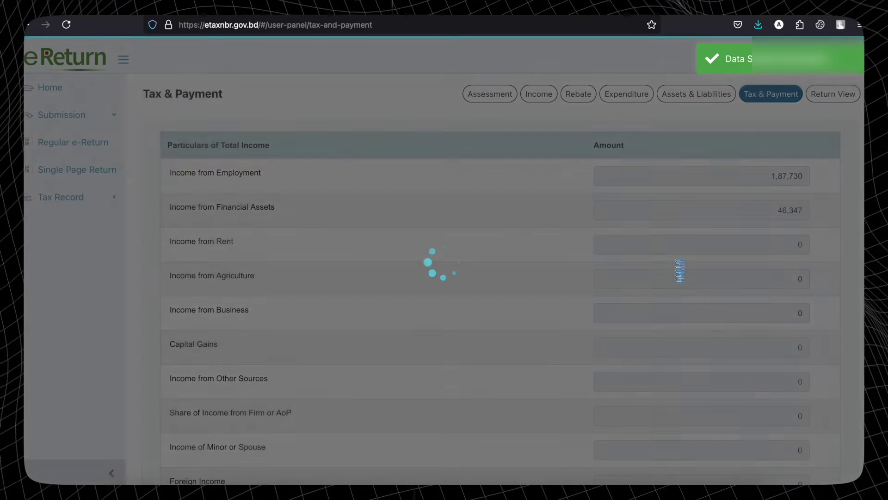
scroll(676, 265, down, 3)
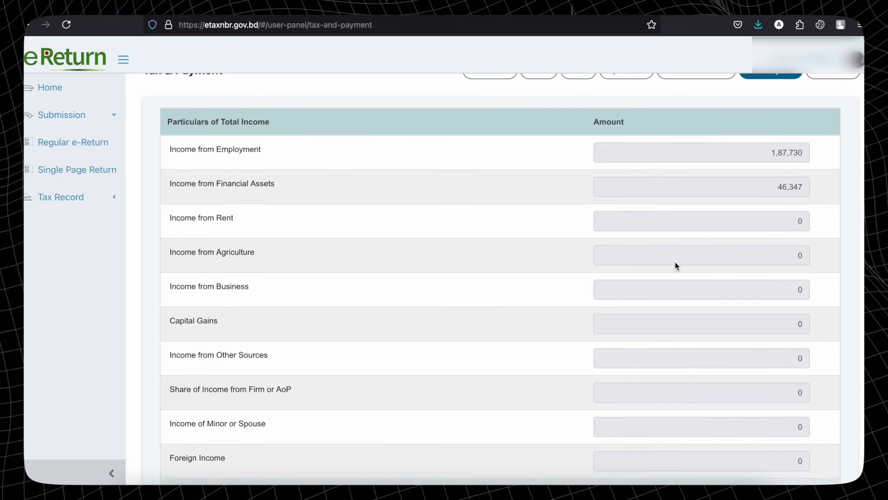
scroll(675, 261, up, 3)
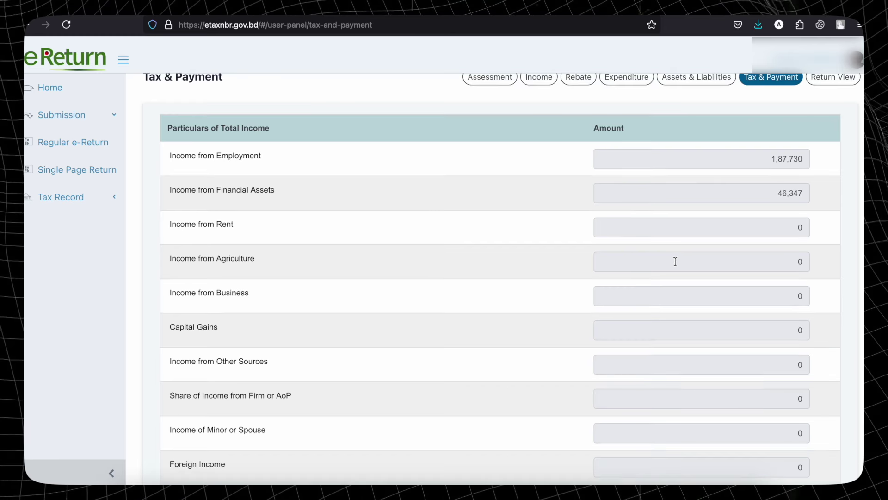
scroll(676, 263, down, 1)
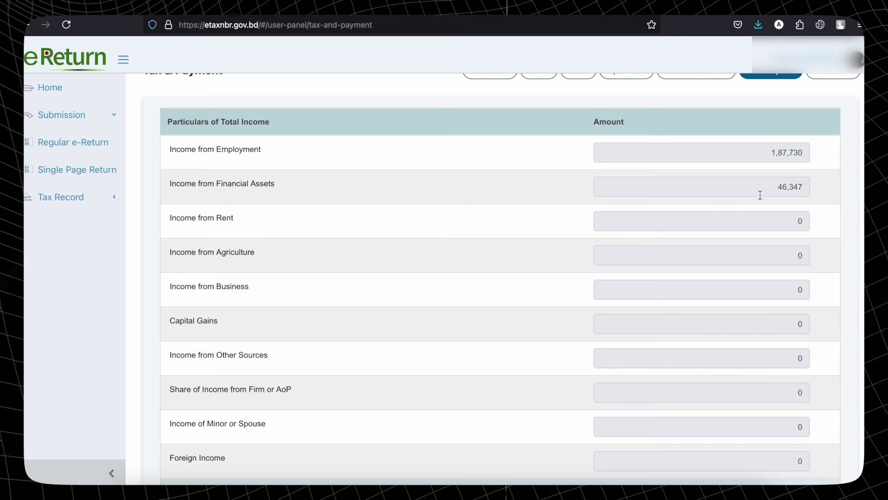
scroll(778, 205, down, 20)
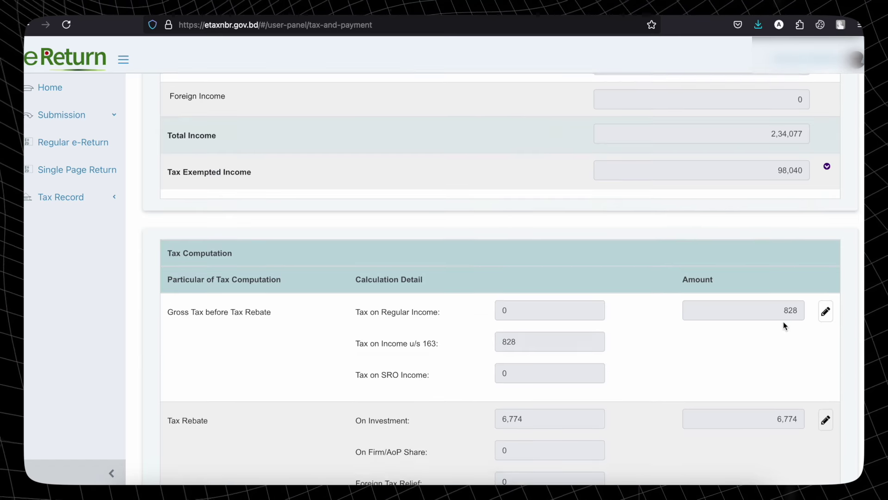
Examine the Tax Computation from Gross Tax before Tax Rebate through rebate, minimum tax and surcharge to Total Amount Payable.
scroll(784, 325, down, 2)
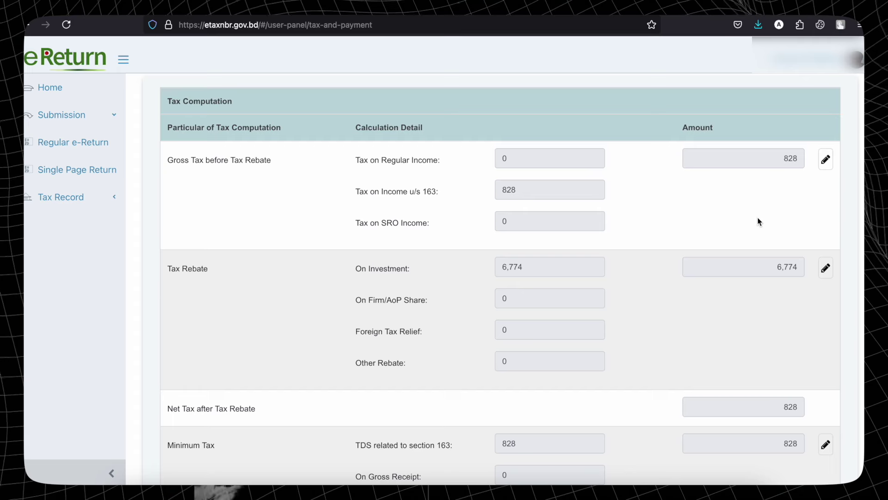
scroll(759, 221, down, 1)
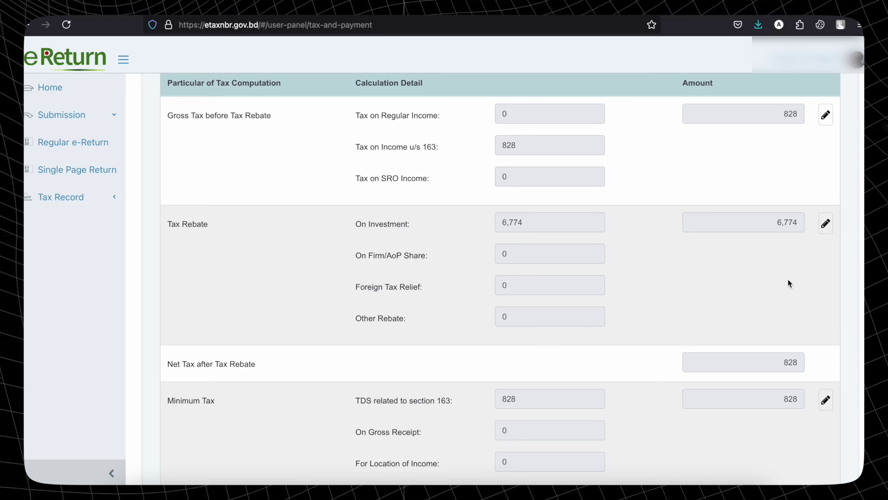
scroll(784, 297, down, 4)
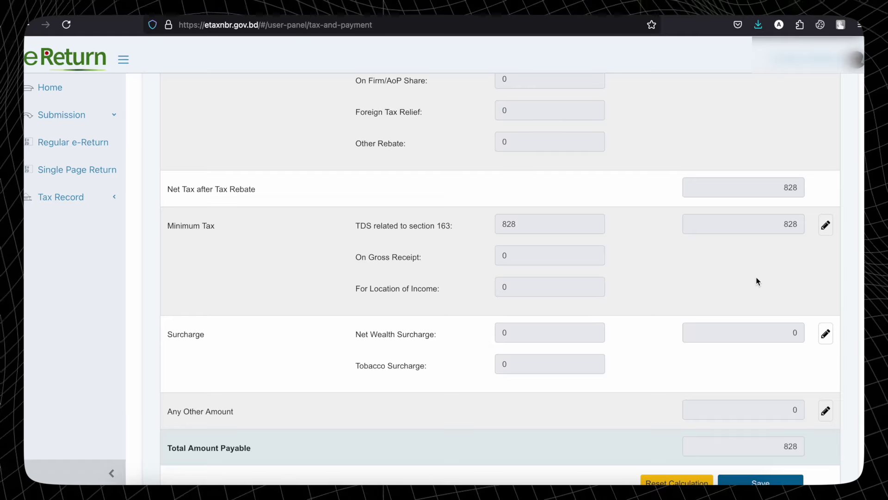
scroll(757, 281, down, 2)
scroll(757, 280, down, 1)
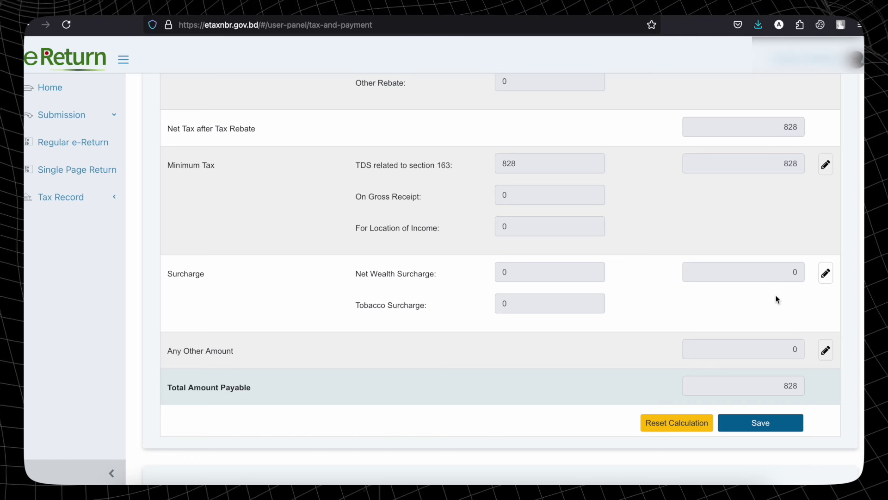
scroll(776, 298, down, 3)
scroll(777, 299, up, 2)
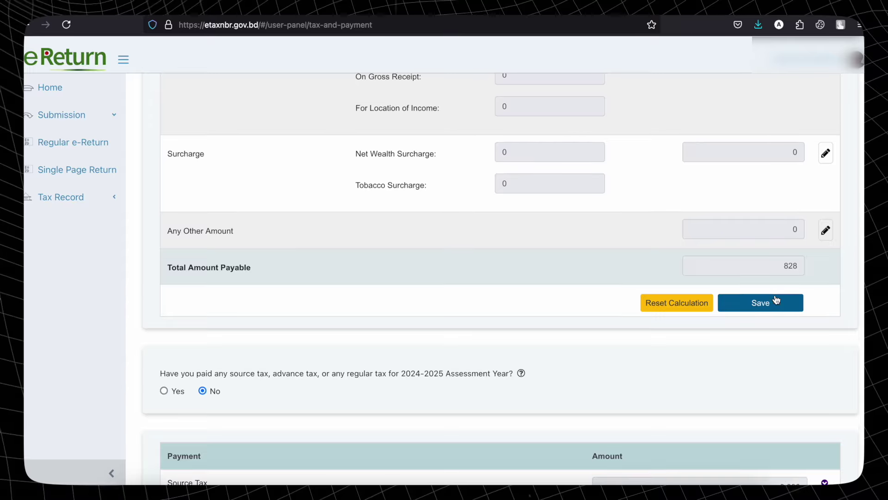
scroll(777, 298, down, 2)
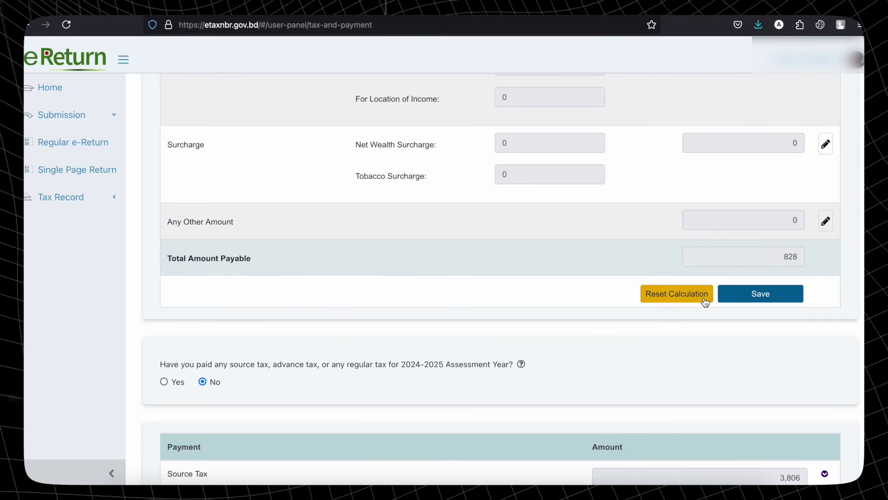
scroll(751, 354, up, 5)
scroll(751, 354, down, 3)
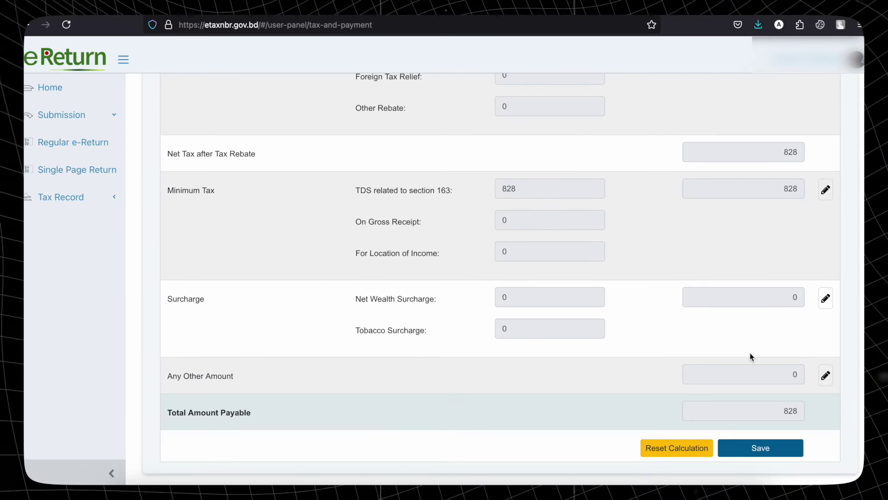
Answer Yes to having paid source, advance or regular tax for 2024-2025 and Yes to updating the tax payment status.
scroll(750, 352, down, 7)
scroll(751, 353, up, 2)
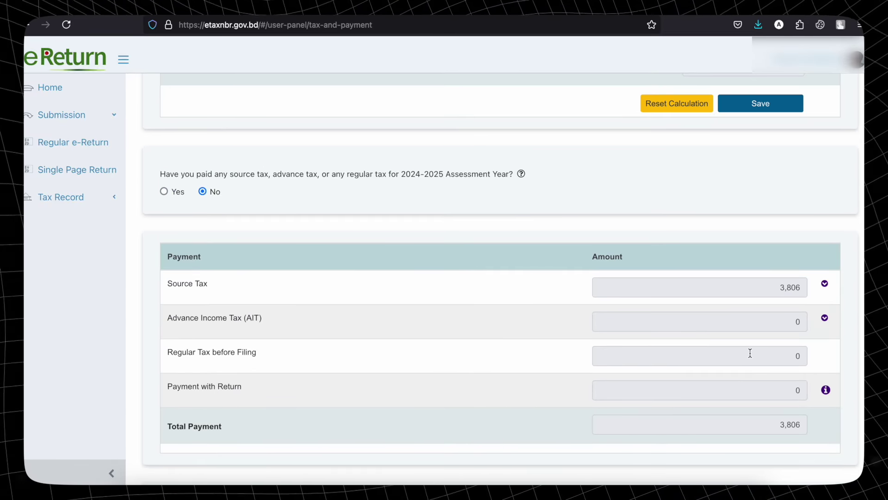
scroll(751, 353, up, 1)
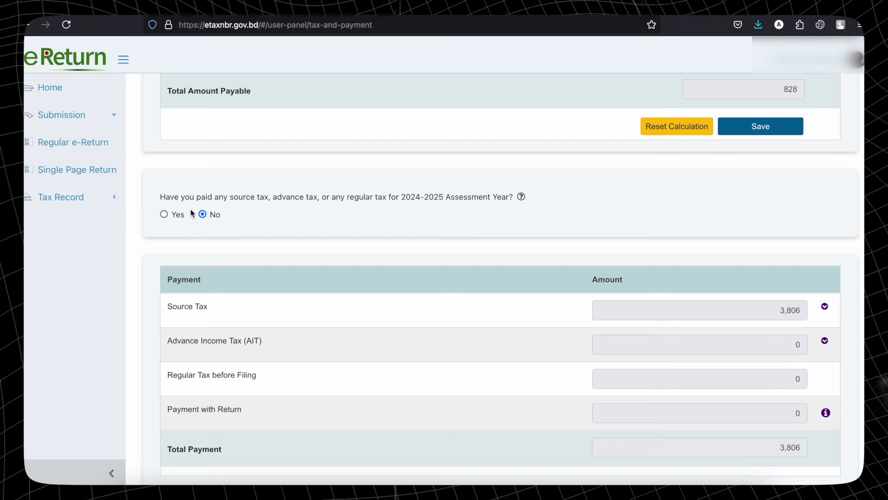
click(164, 214)
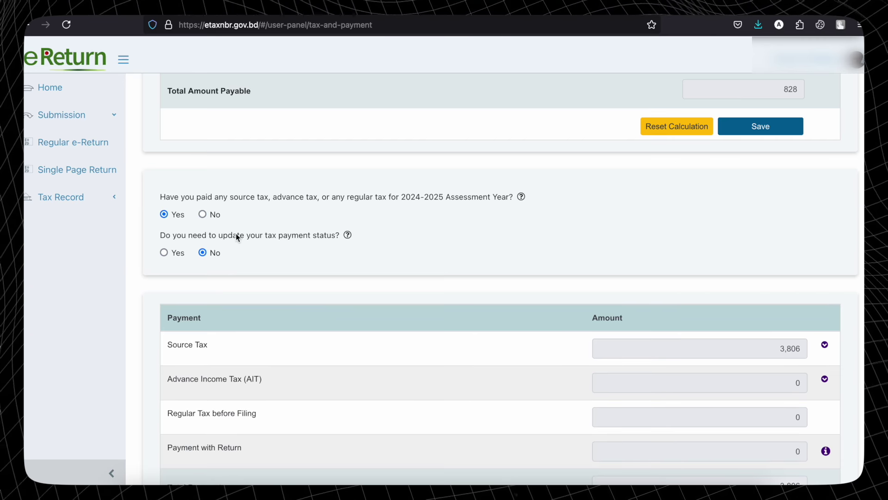
click(164, 252)
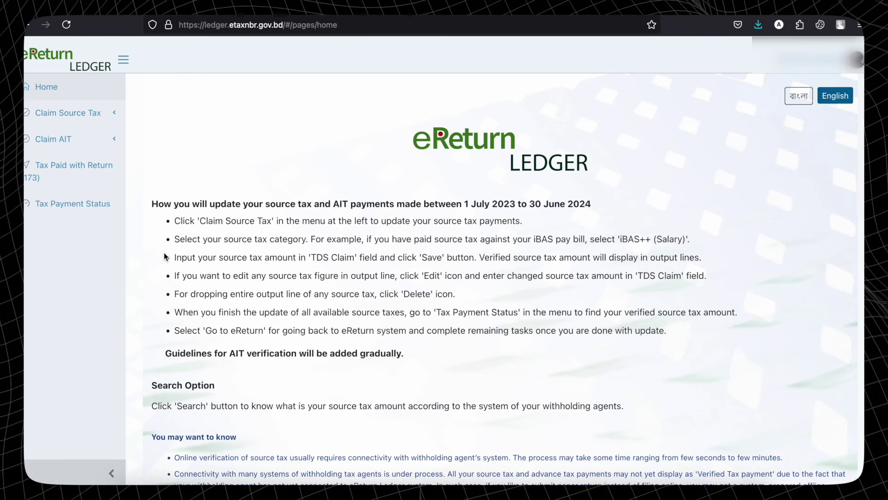
Look at the source tax claim forms for Salary (iBAS++) and Salary (Others) in the eReturn Ledger.
click(115, 114)
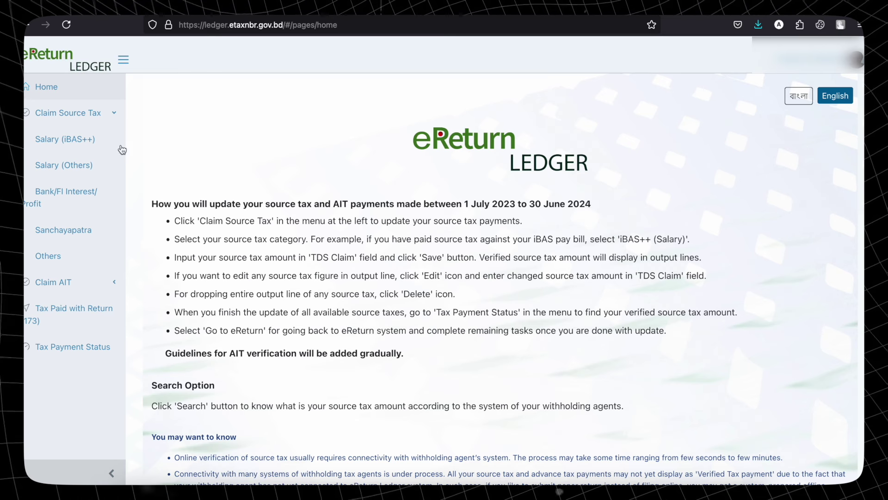
click(86, 150)
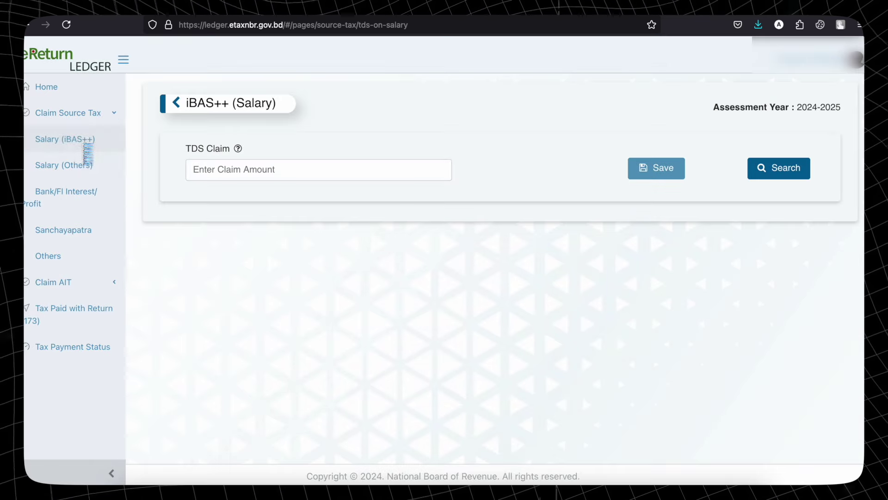
click(209, 172)
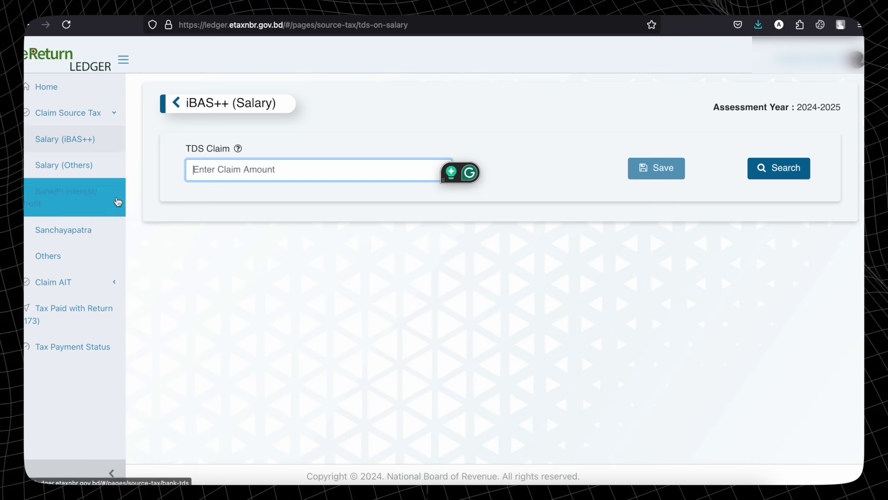
click(95, 177)
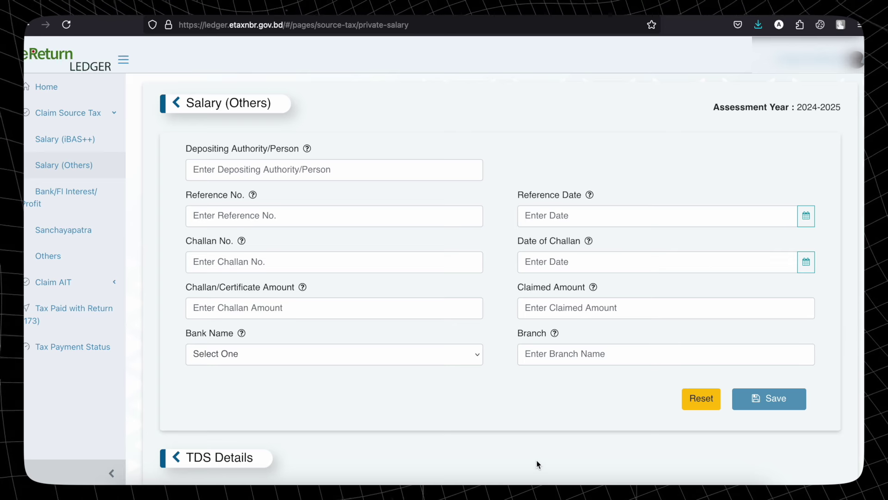
Look at the interest amount and TDS of the bank entry in Bank TDS Details and at the Sanchayapatra claim form.
click(94, 200)
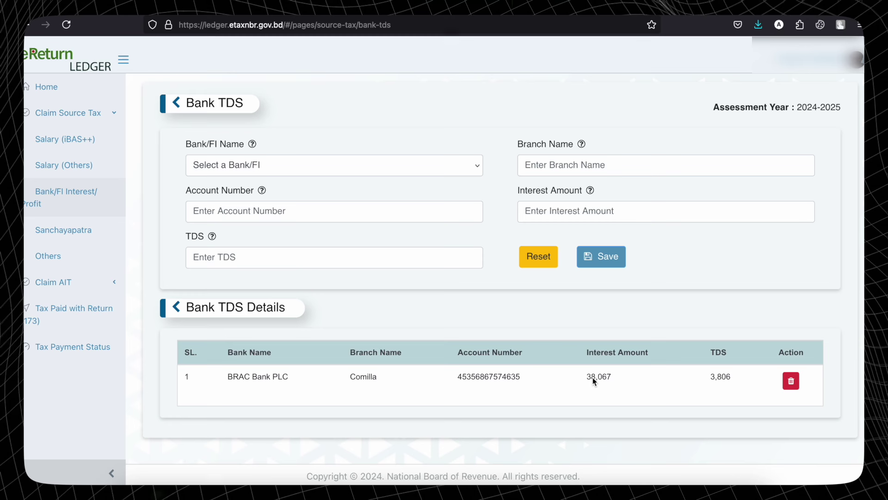
drag(586, 375, 625, 382)
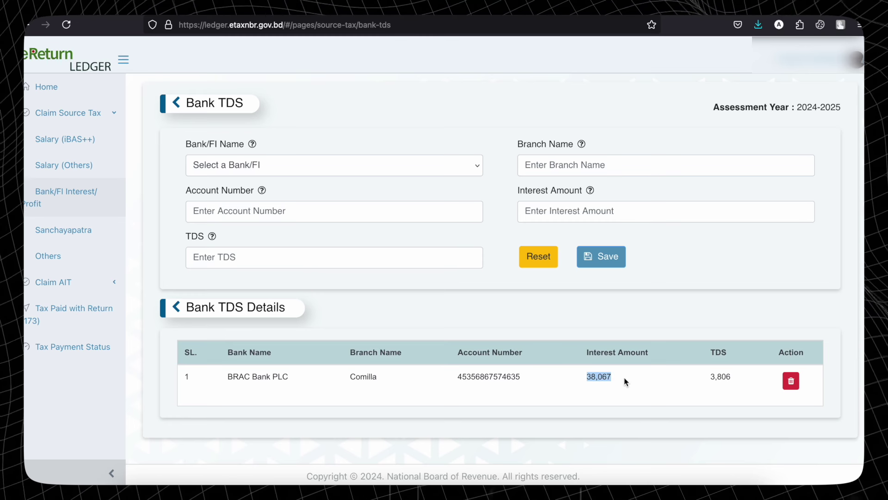
drag(704, 374, 741, 380)
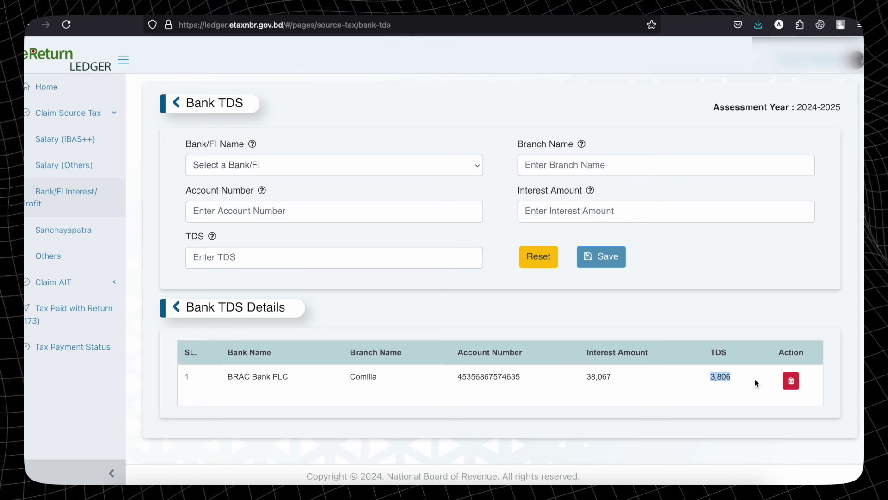
click(97, 240)
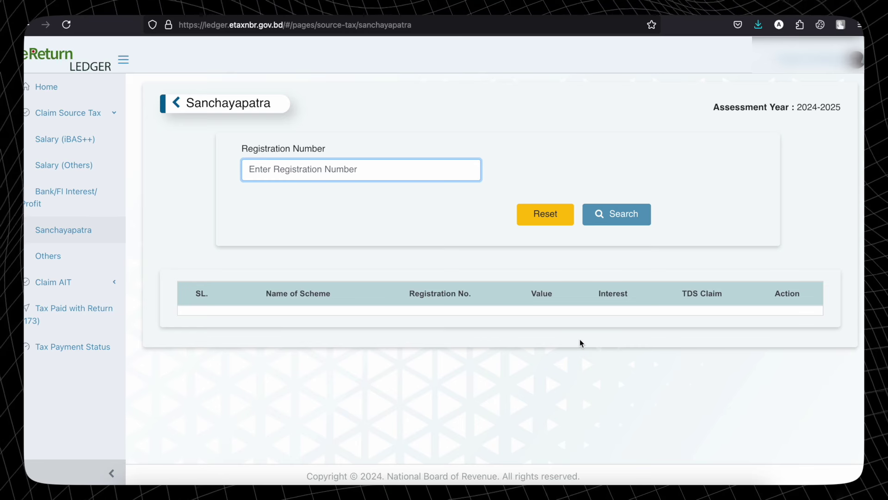
Check the source tax total in the ledger's Tax Payment Status and go back to the eReturn.
click(88, 352)
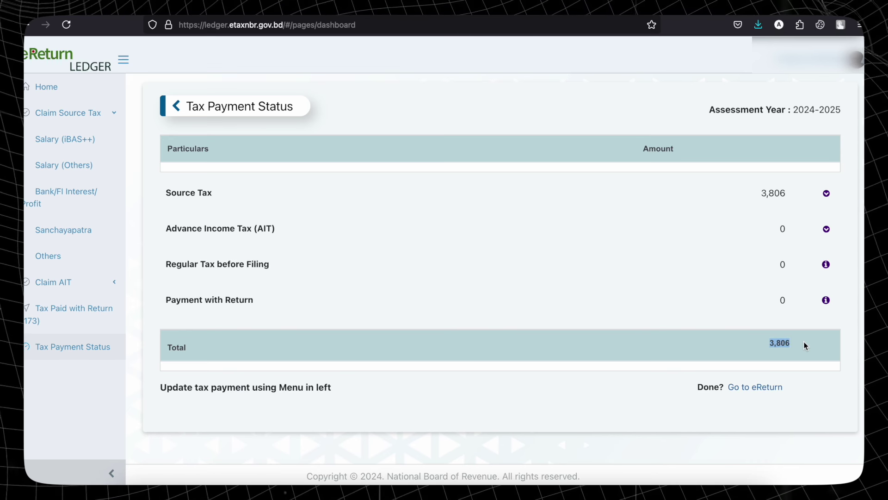
click(754, 387)
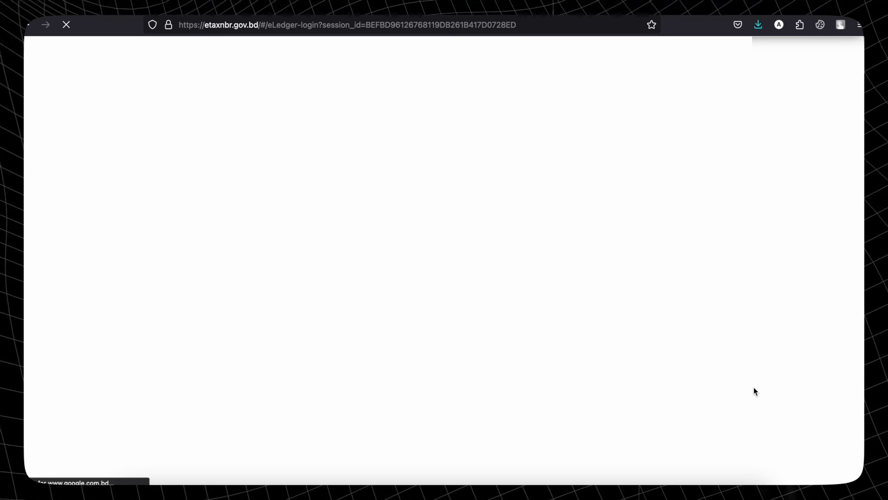
Examine the Payment and Final Payable tables of Tax & Payment, down to the Refundable amount.
scroll(759, 396, down, 15)
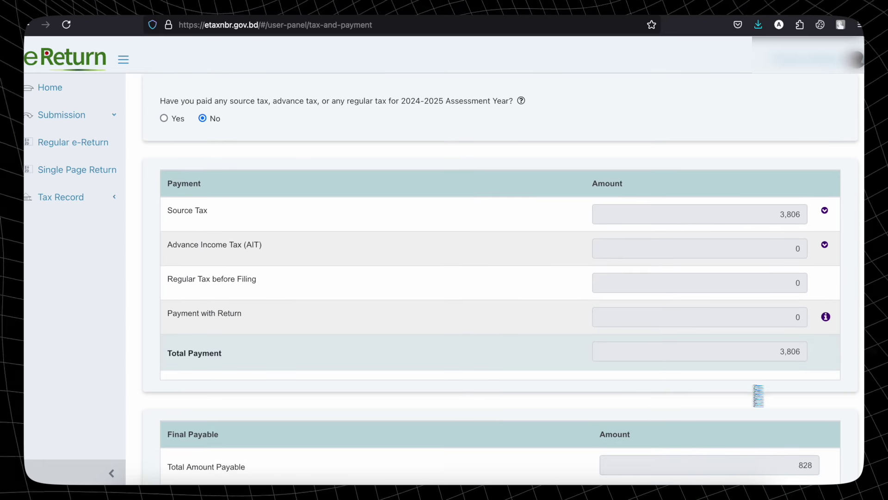
scroll(758, 396, up, 5)
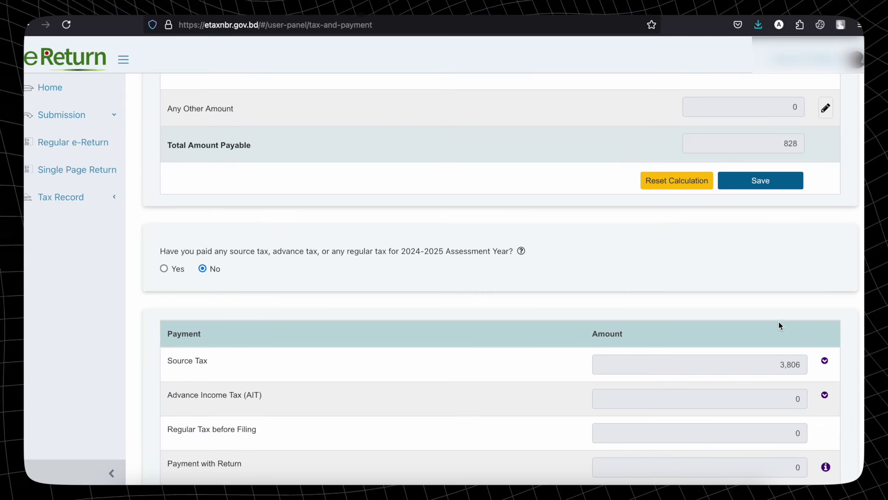
scroll(778, 323, down, 4)
scroll(775, 372, down, 10)
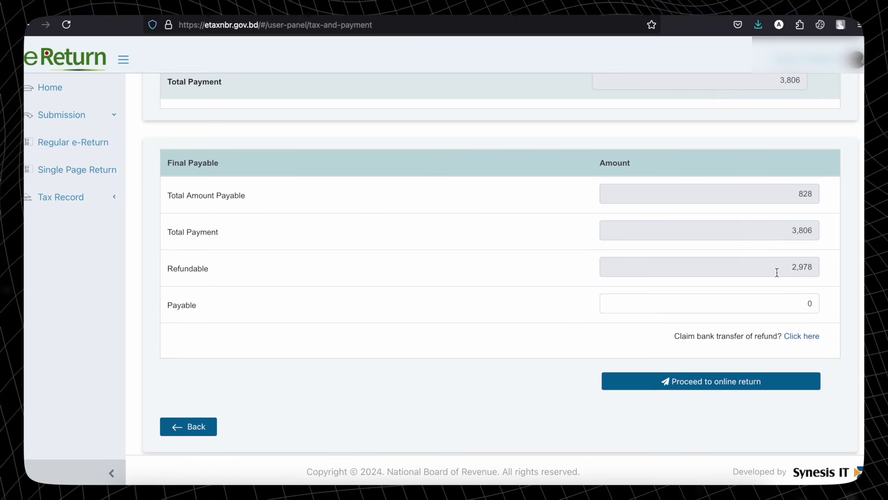
click(795, 268)
double_click(796, 269)
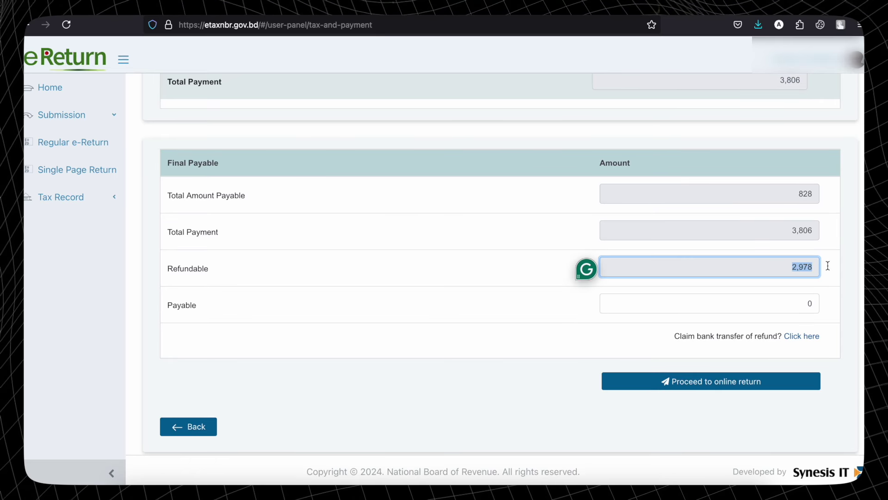
click(828, 266)
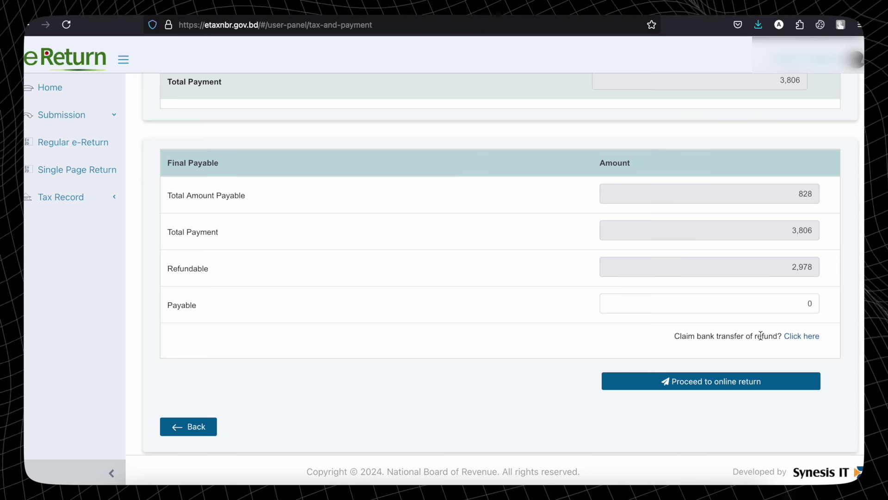
Try to claim a bank transfer of the refund and return to the Tax & Payment page.
click(803, 337)
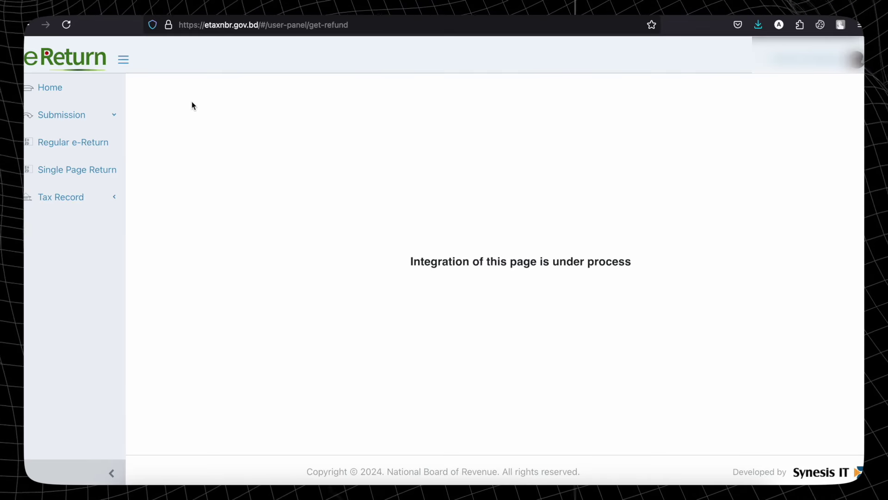
click(27, 25)
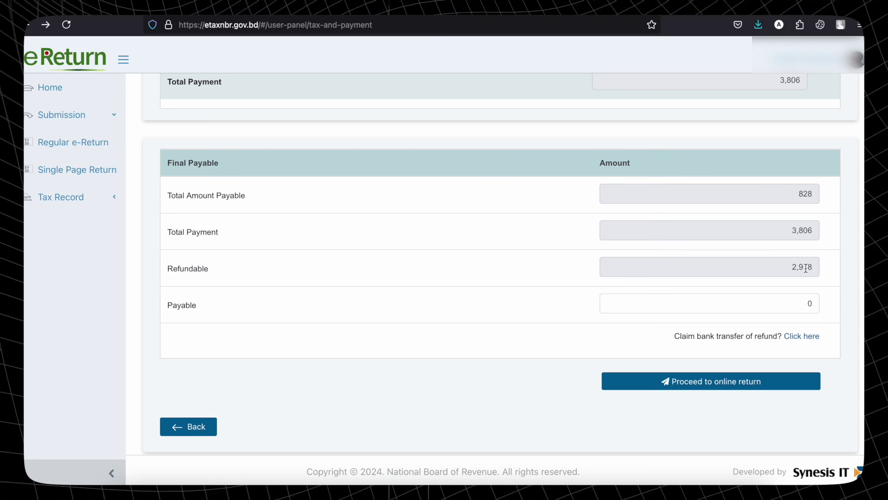
Proceed to the online return and review the generated return through to its Bank TDS attachment.
click(735, 387)
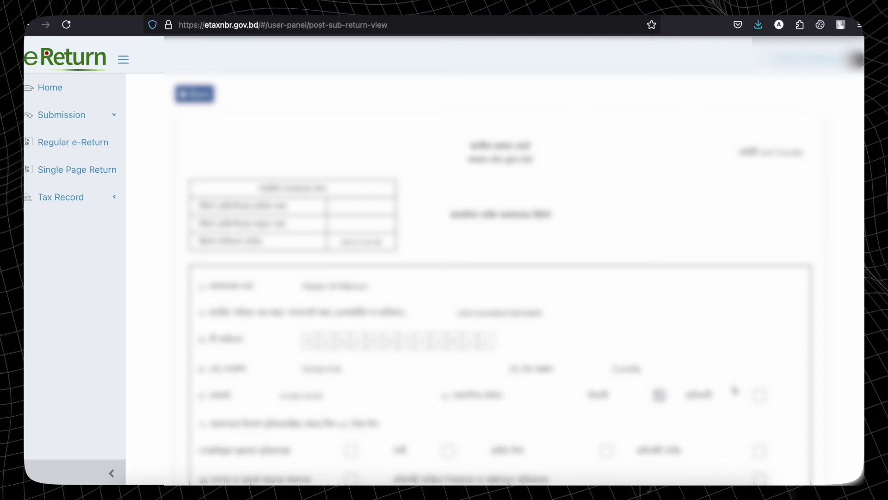
scroll(734, 391, down, 20)
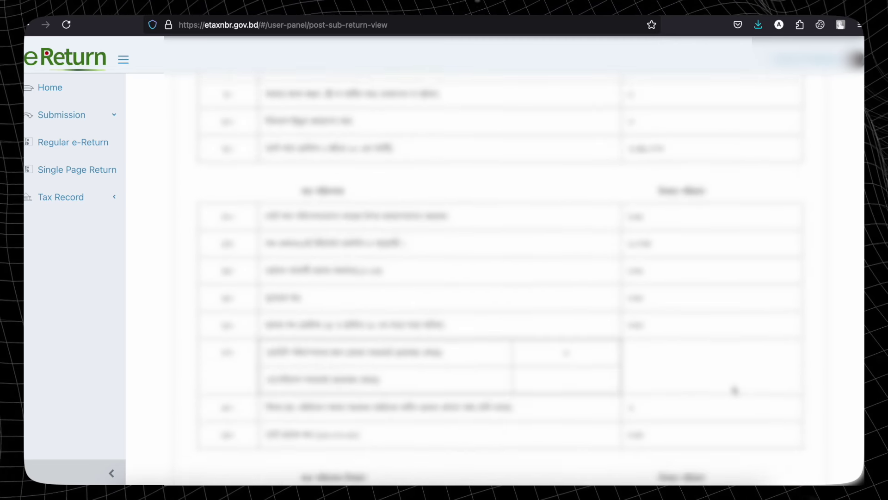
scroll(735, 391, down, 20)
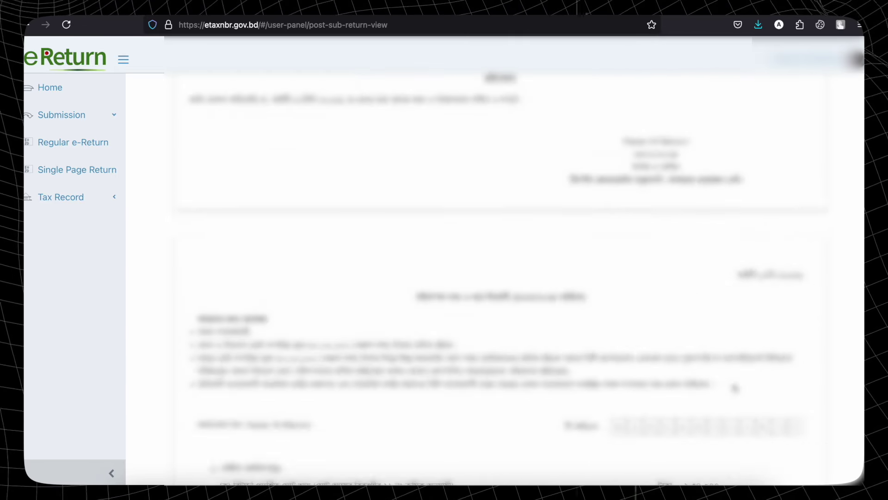
scroll(735, 388, down, 10)
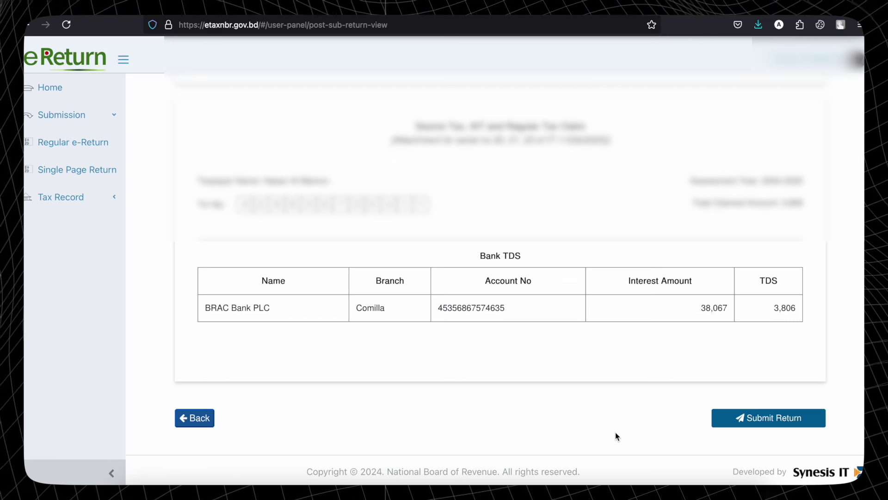
Show the certificate, acknowledgement, return and challan options available under Tax Record.
click(111, 198)
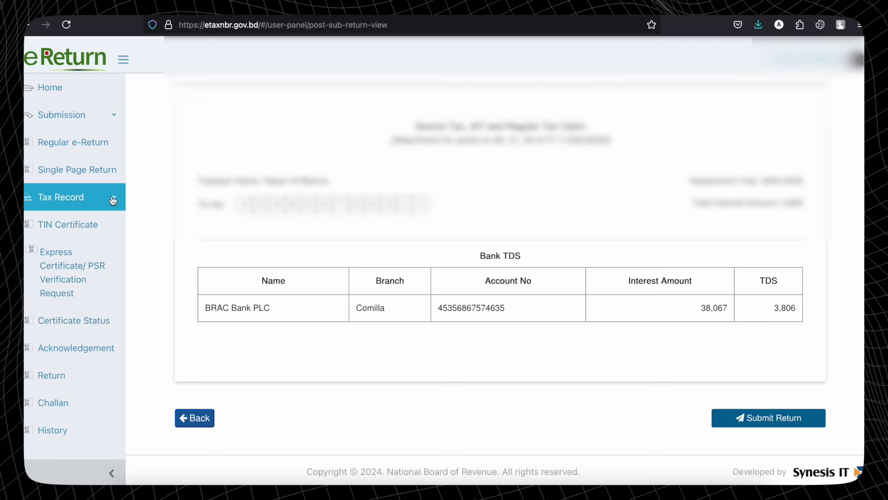